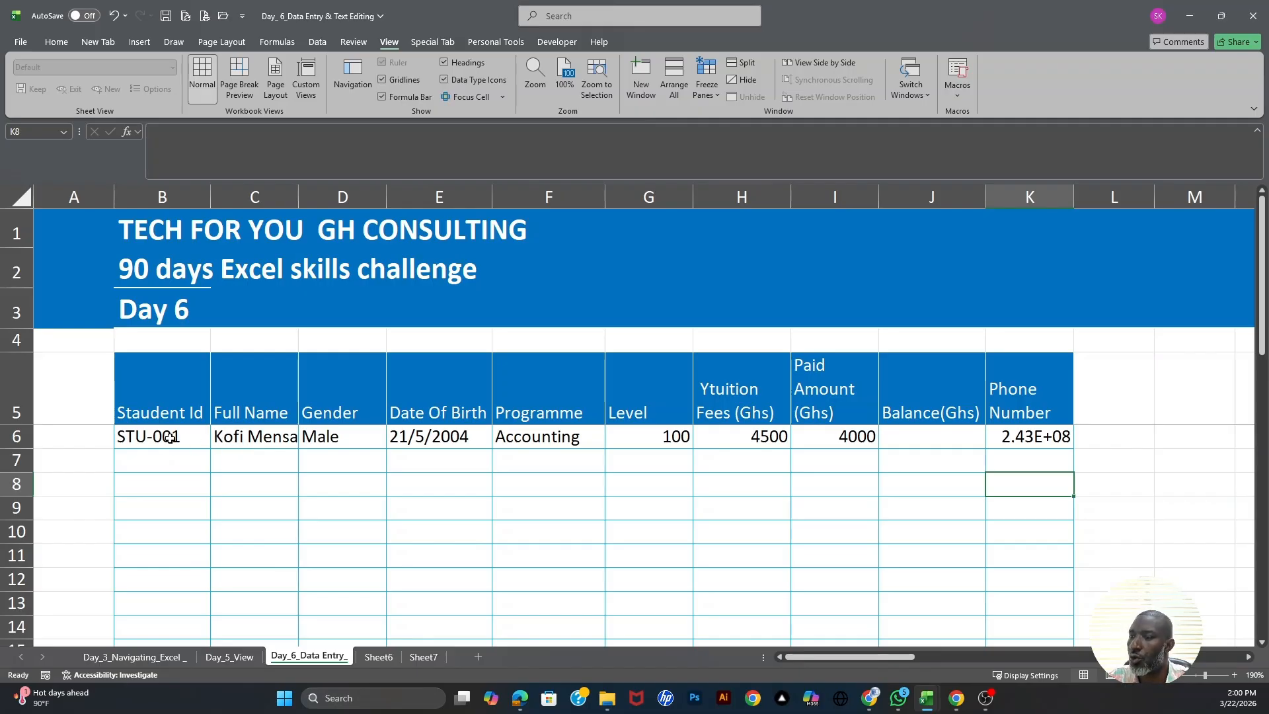
# - Widen column C for the full name and column E slightly for the date of birth
pyautogui.click(239, 437)
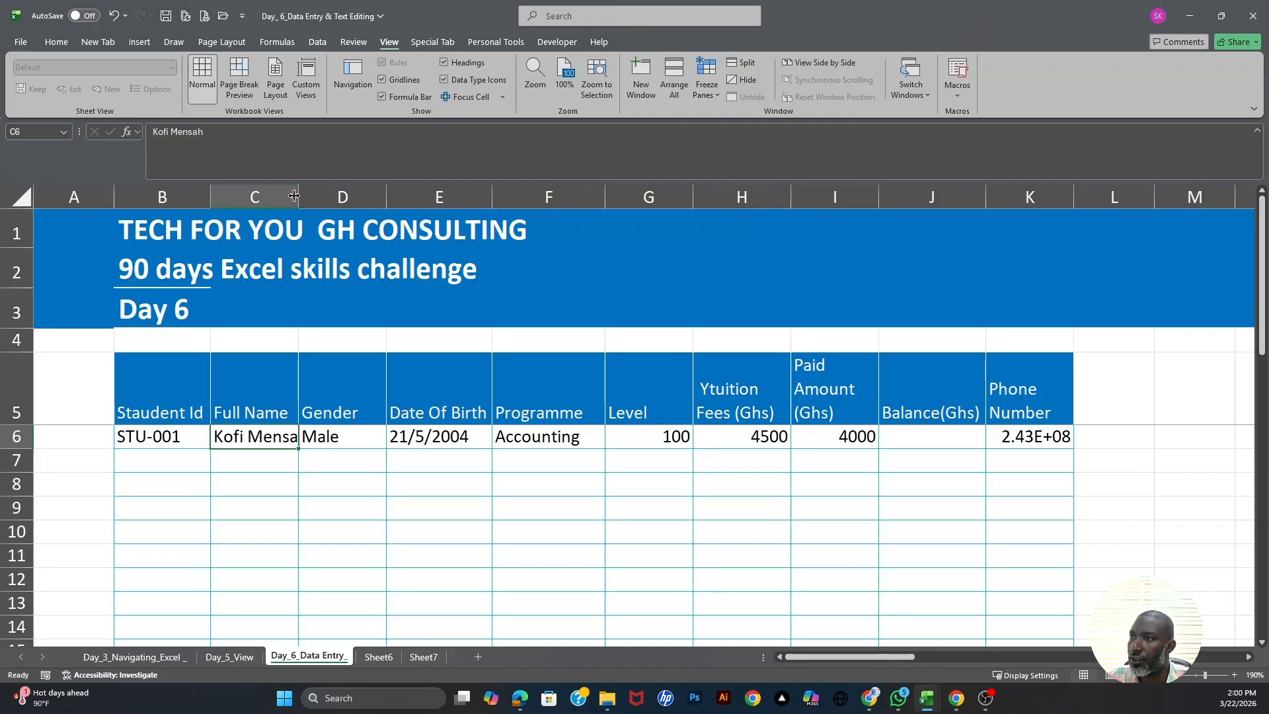
pyautogui.moveTo(298, 193); pyautogui.dragTo(313, 194)
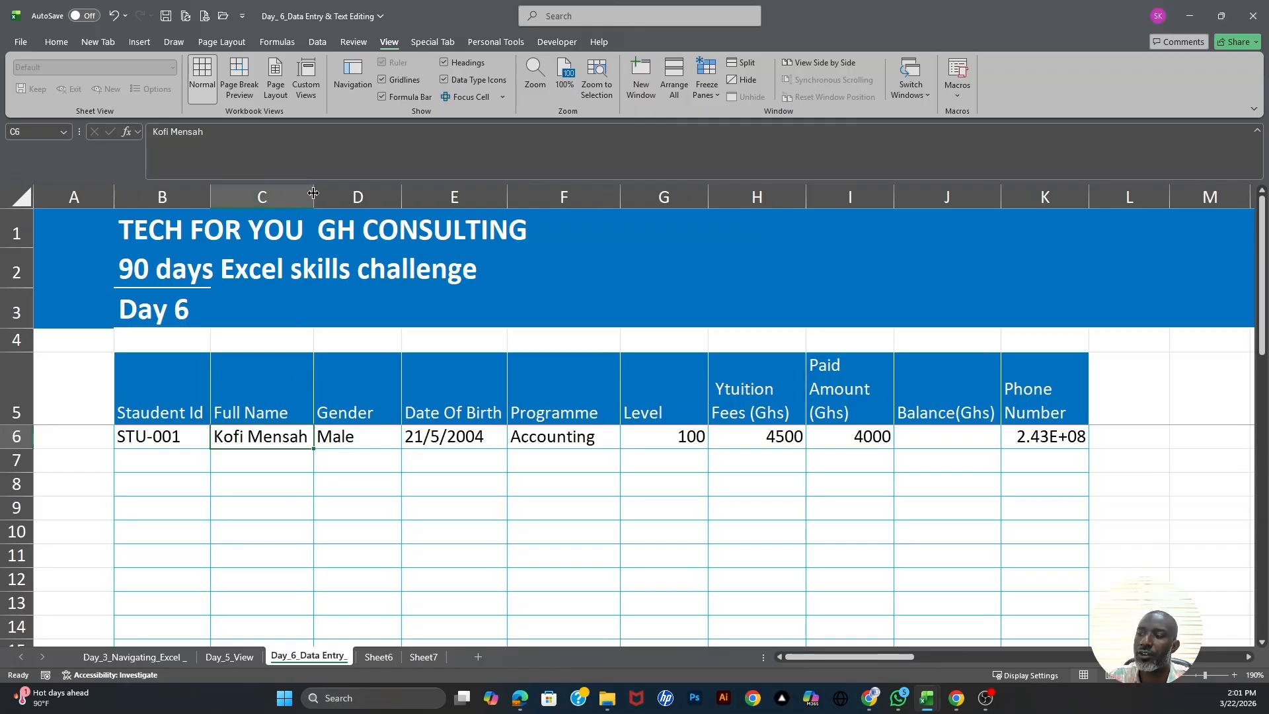
pyautogui.click(322, 438)
pyautogui.click(466, 441)
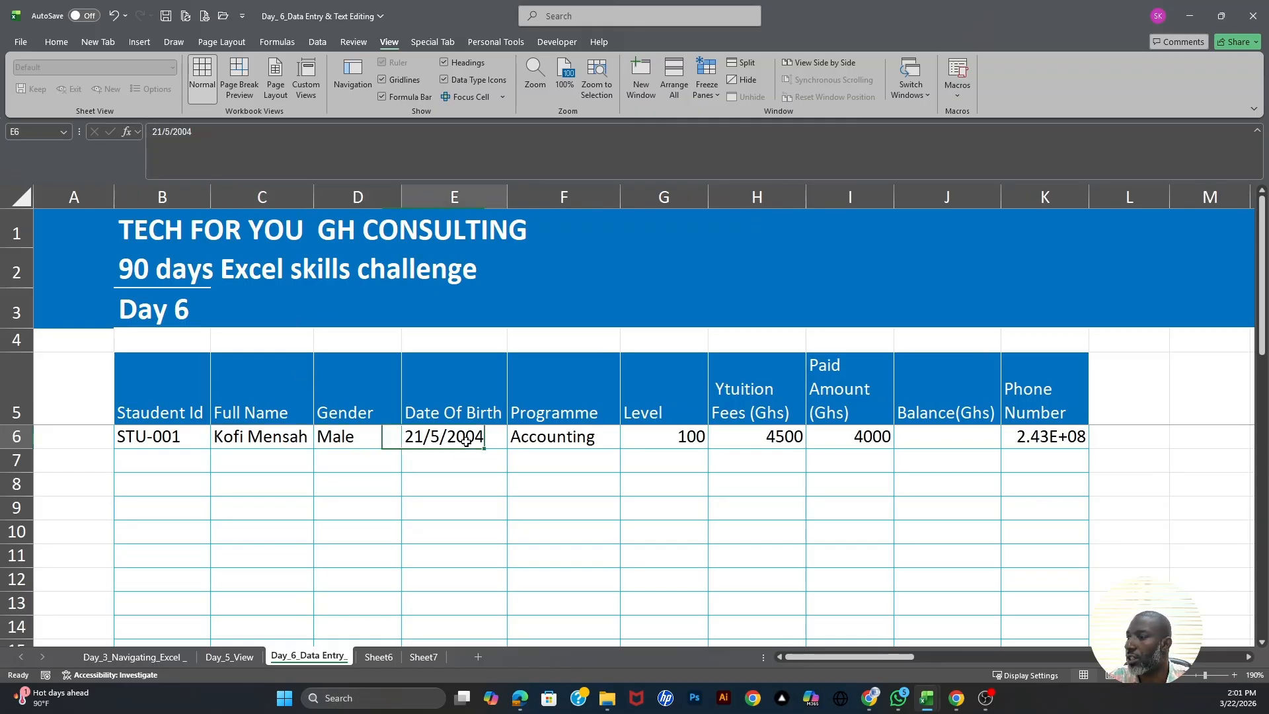
pyautogui.moveTo(508, 197); pyautogui.dragTo(510, 197)
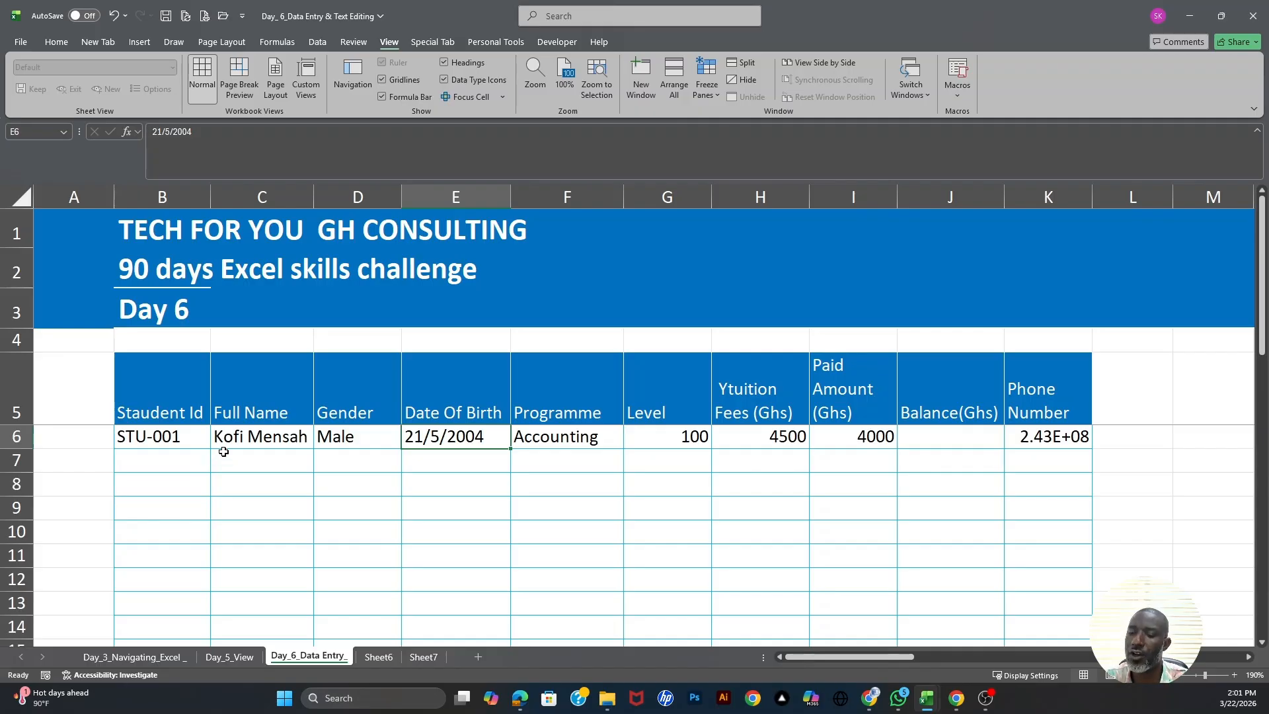
pyautogui.moveTo(176, 437); pyautogui.dragTo(522, 445)
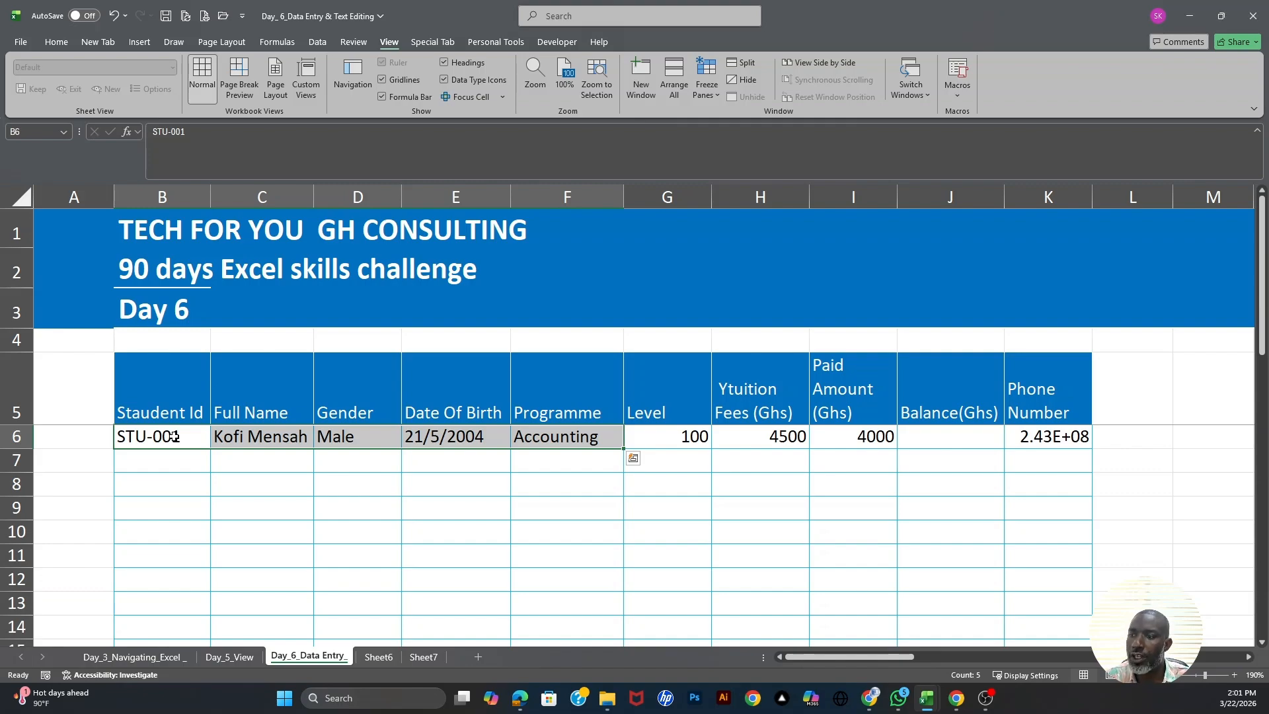
pyautogui.click(130, 434)
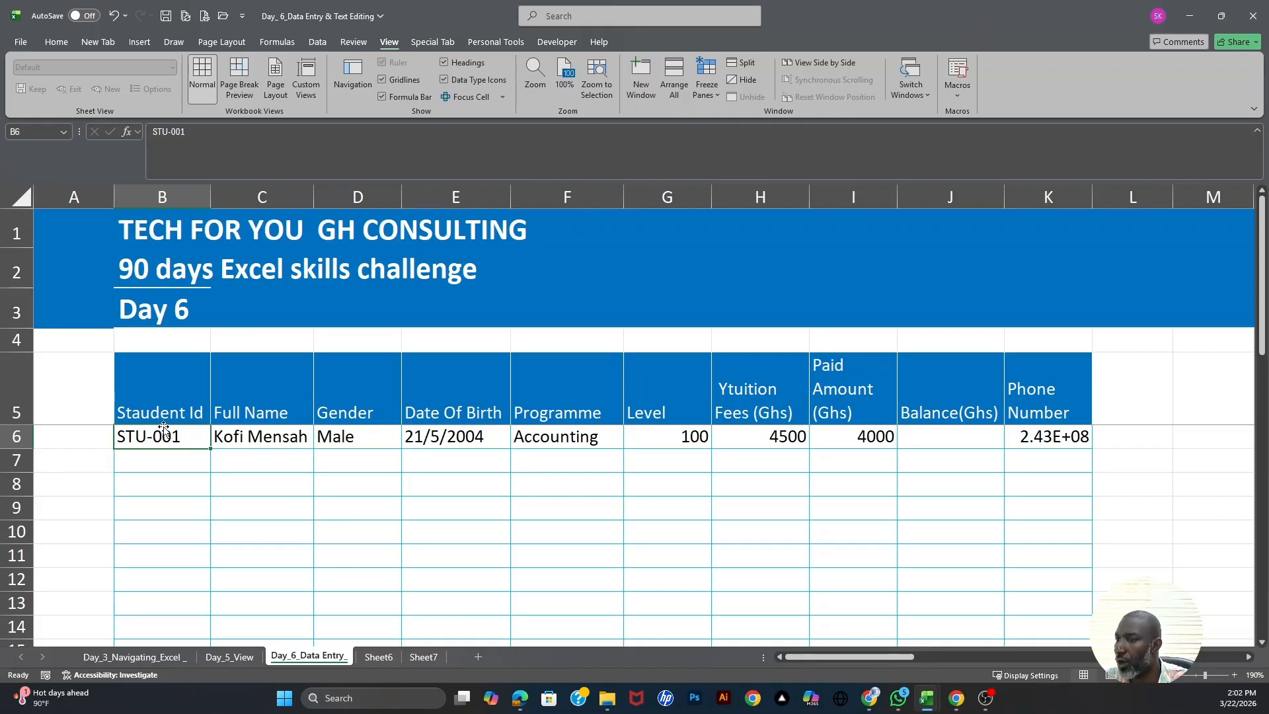
pyautogui.click(255, 441)
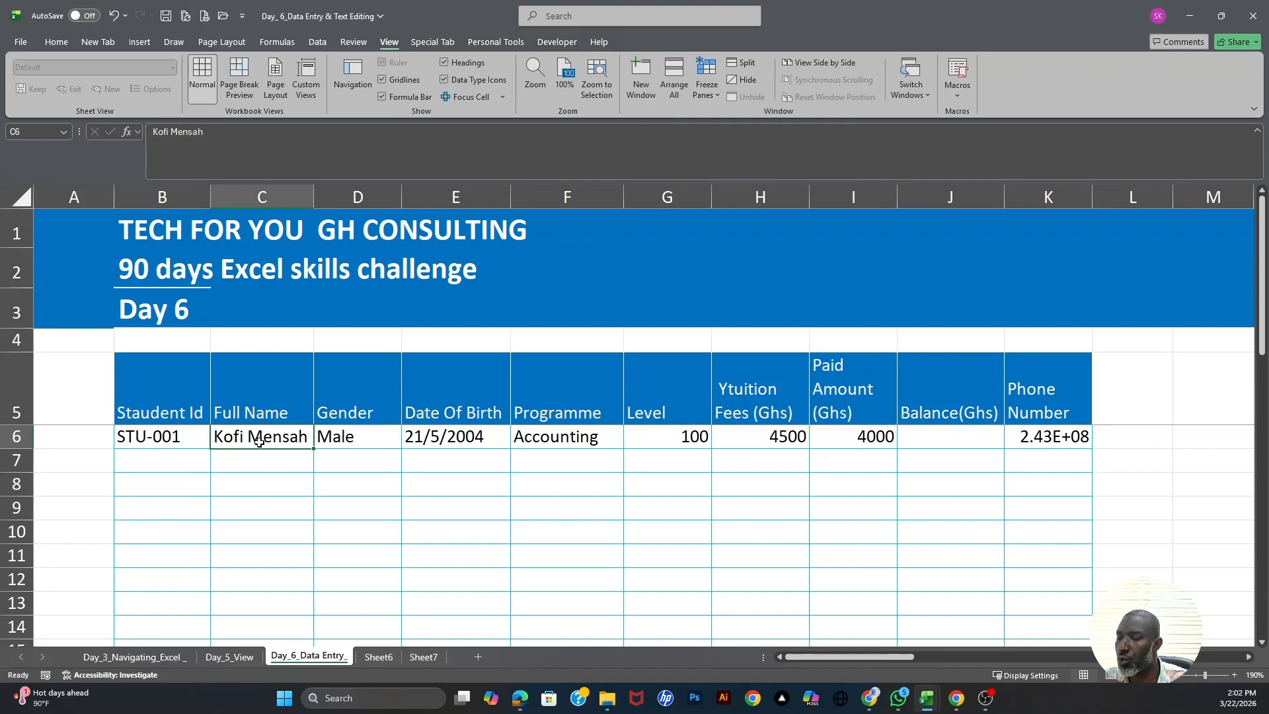
pyautogui.click(341, 438)
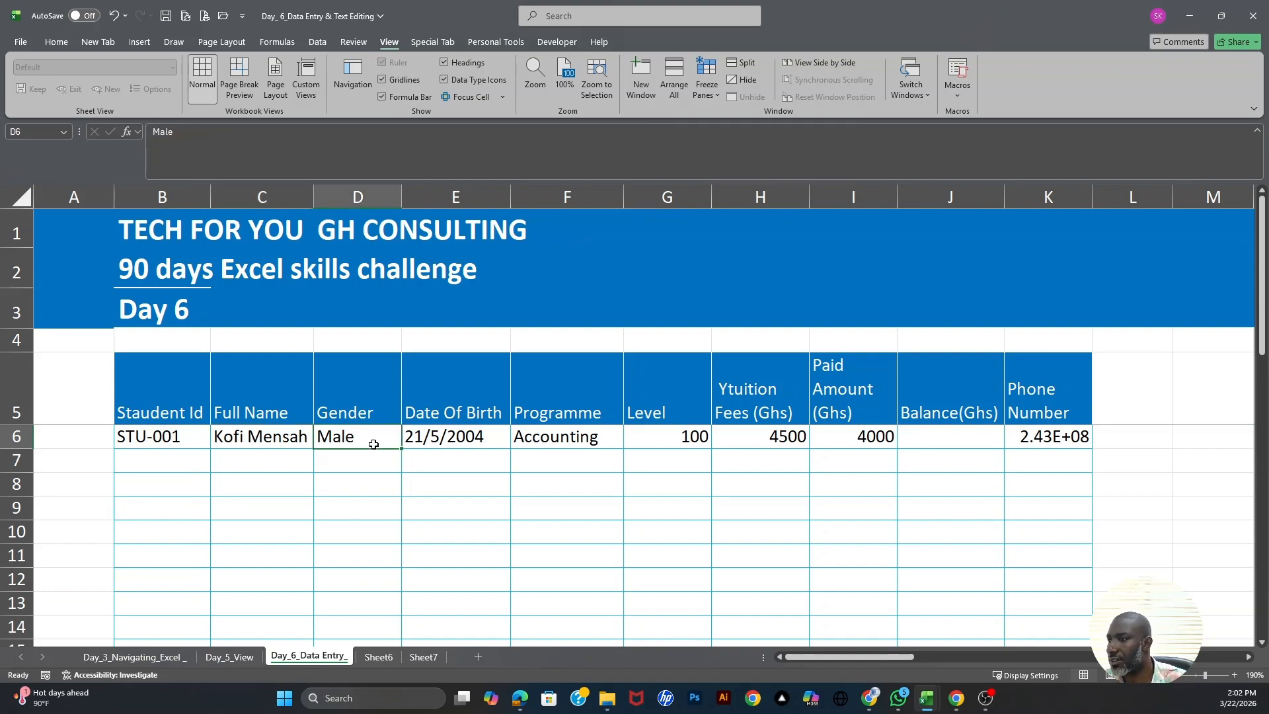
pyautogui.click(470, 437)
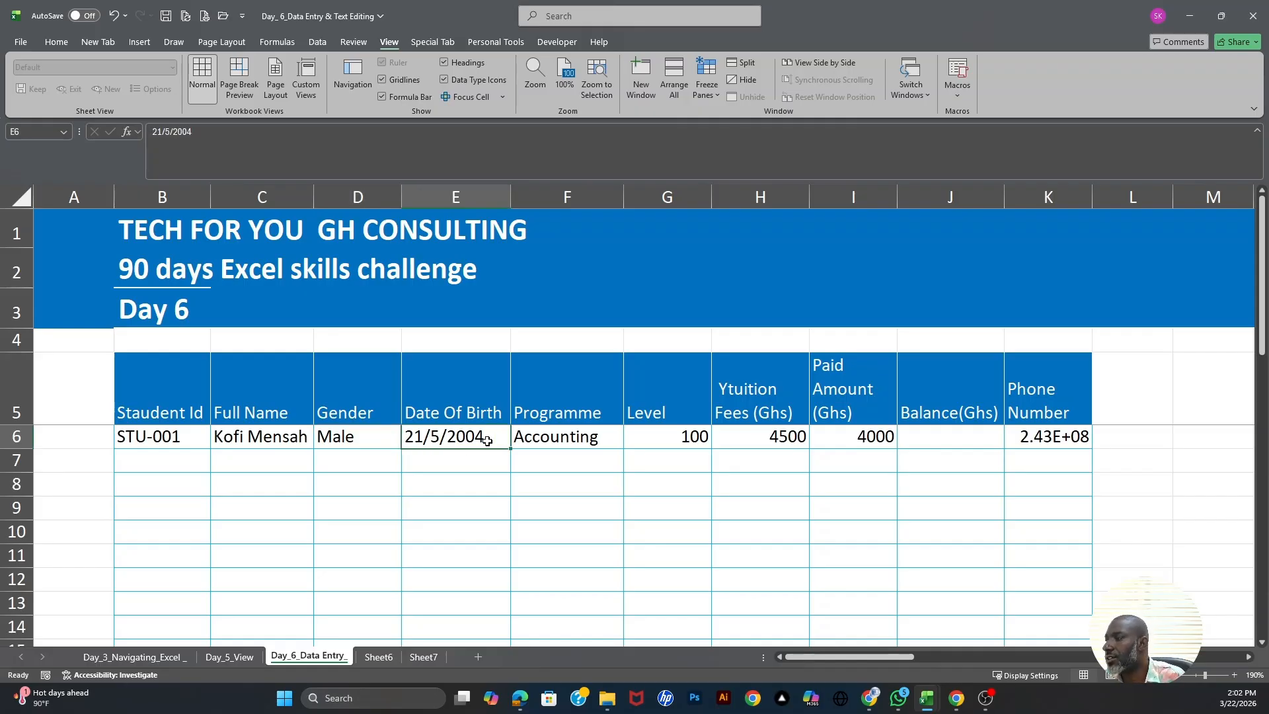
pyautogui.click(686, 437)
pyautogui.click(762, 441)
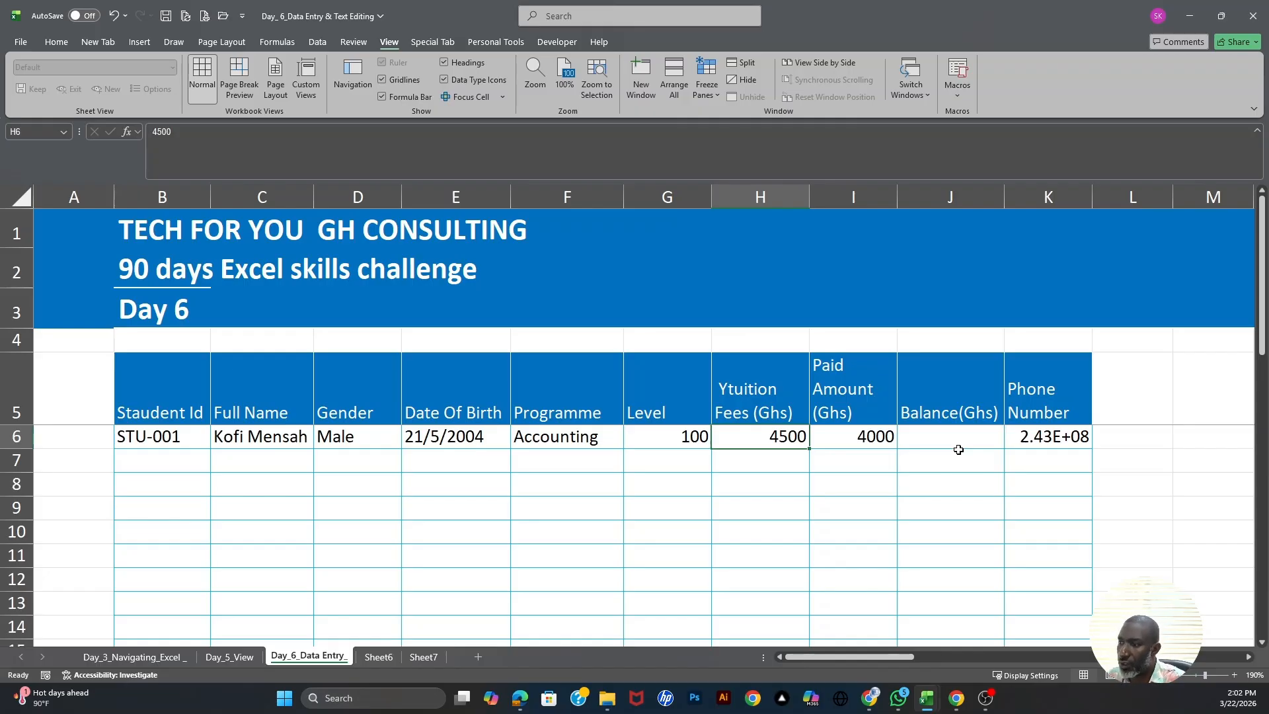
pyautogui.click(462, 430)
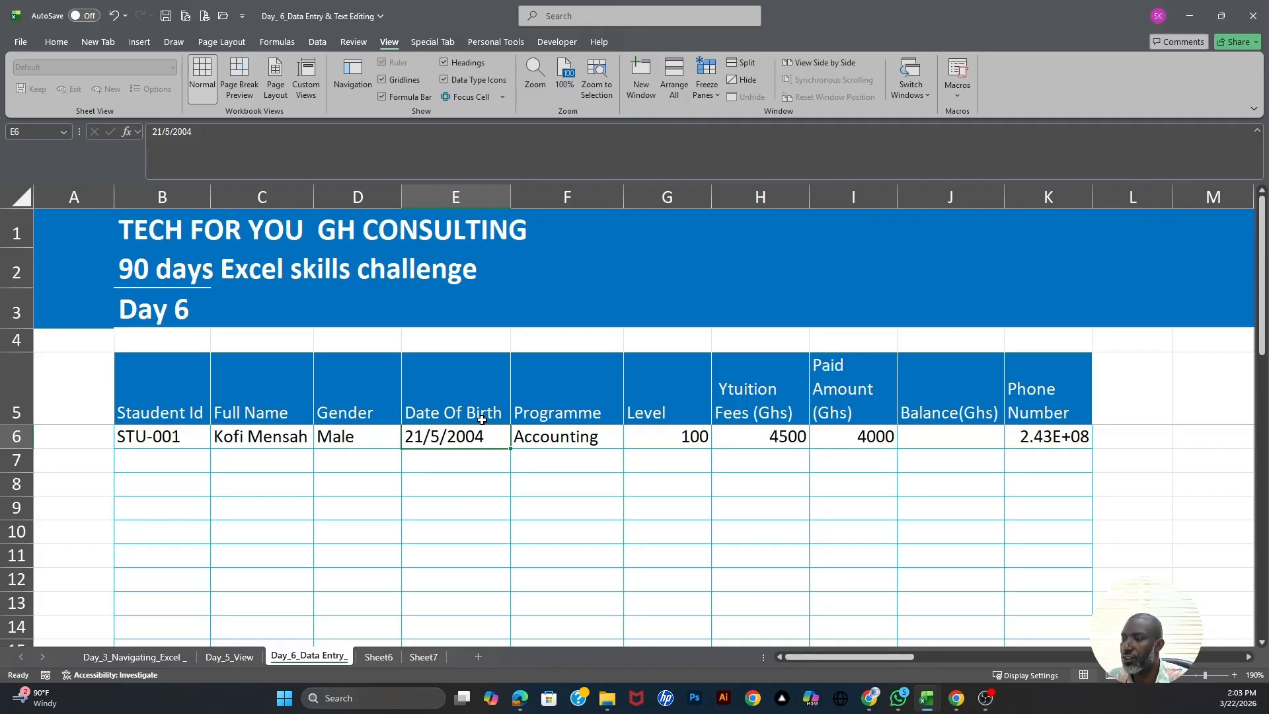
# - Re-enter E6's birth date from 21/5/2004 as 5/21/2004 so Excel stores a real date
pyautogui.doubleClick(435, 438)
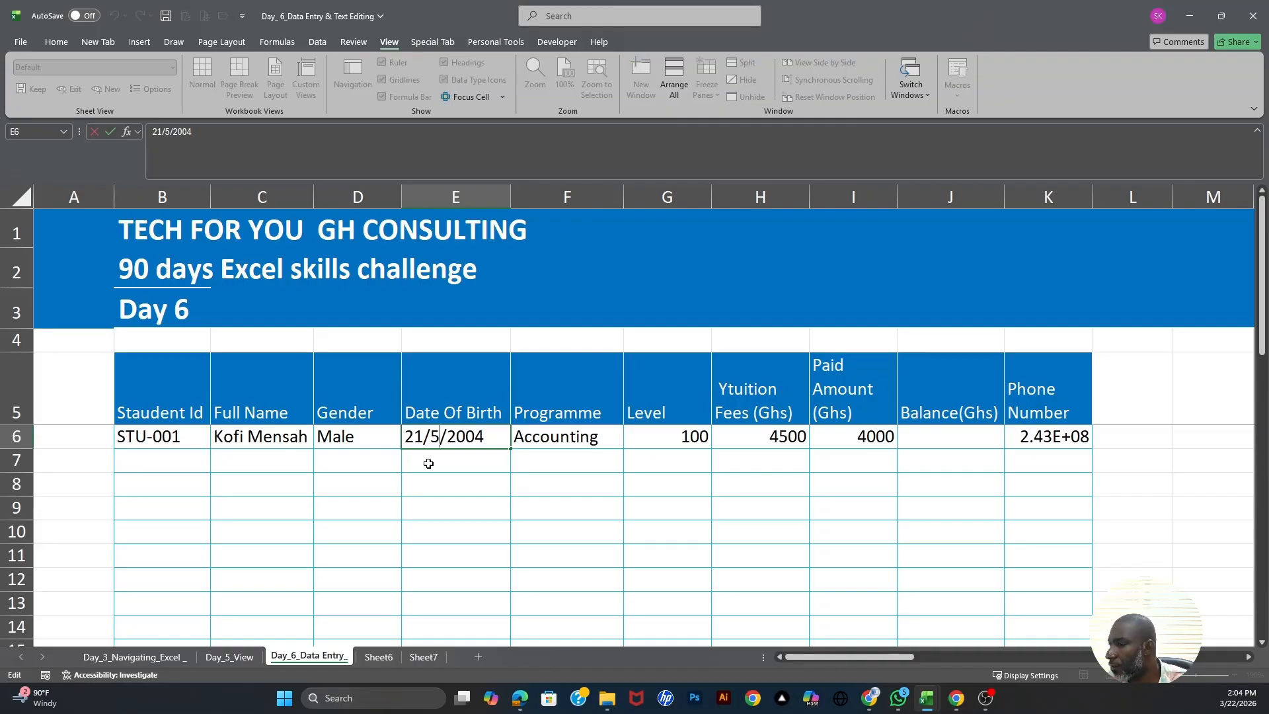
pyautogui.click(481, 477)
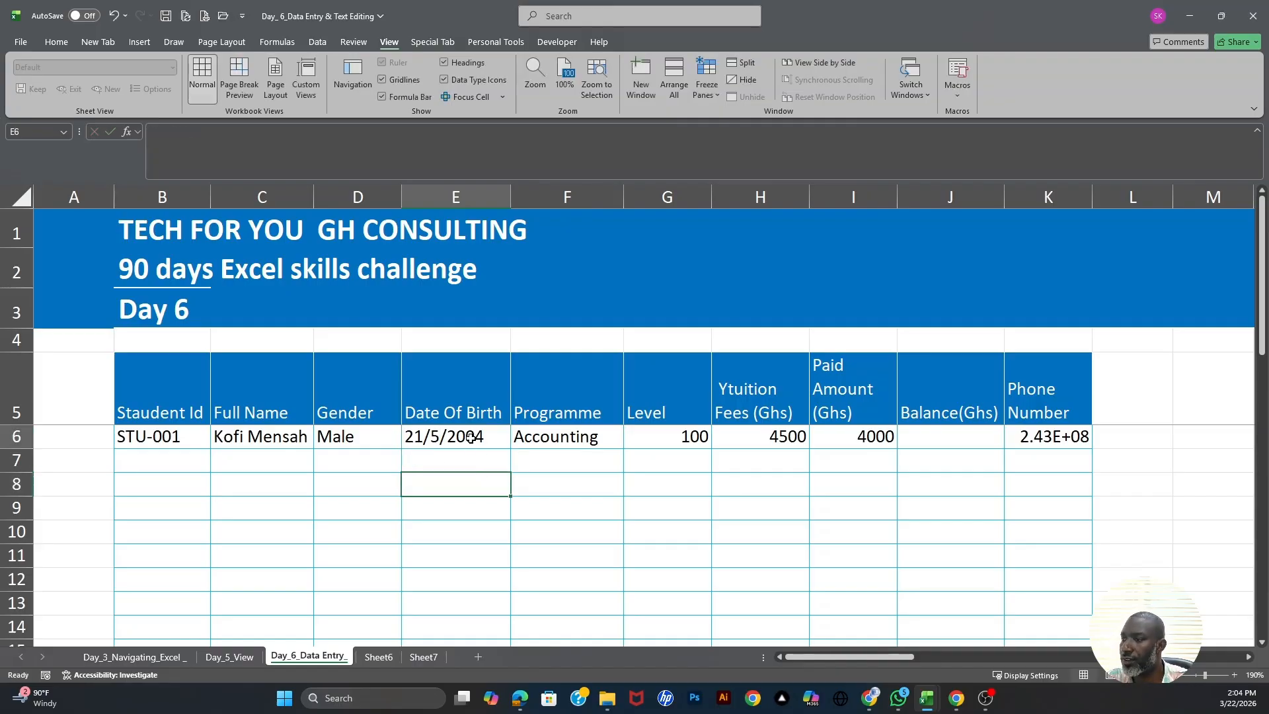
pyautogui.click(470, 438)
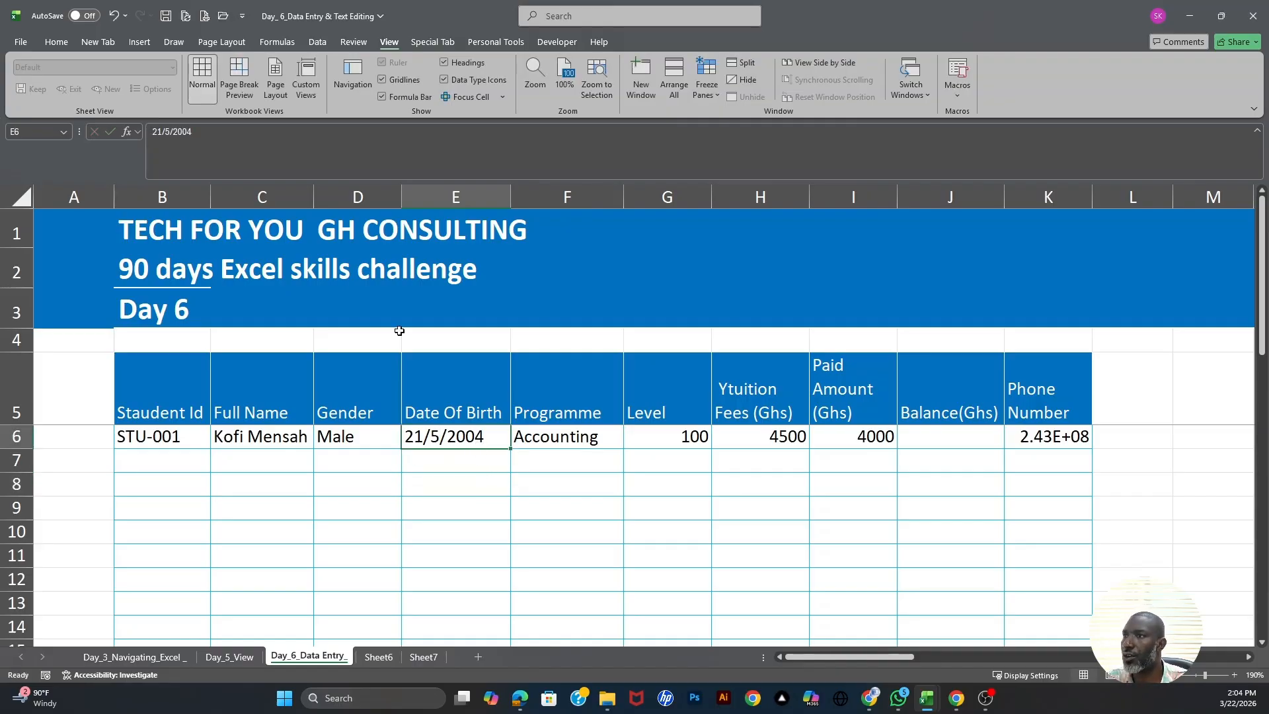
pyautogui.click(224, 134)
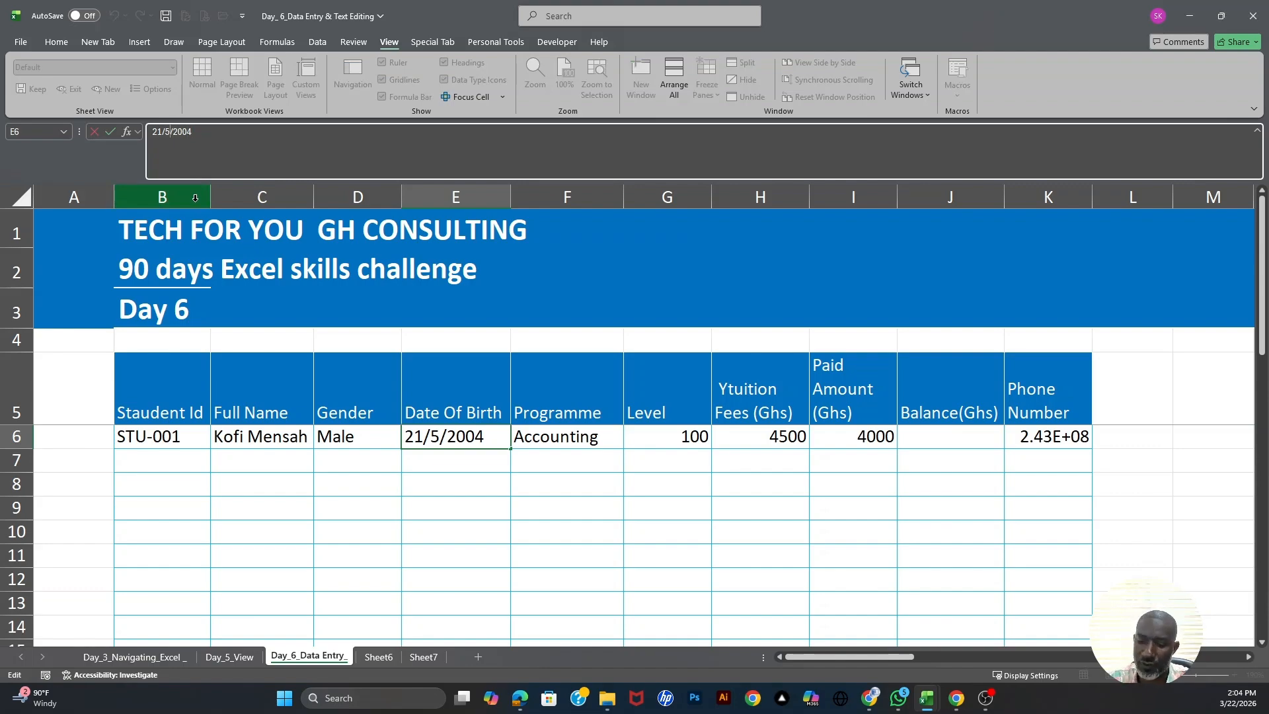
pyautogui.press('BackSpace')
pyautogui.write('21')
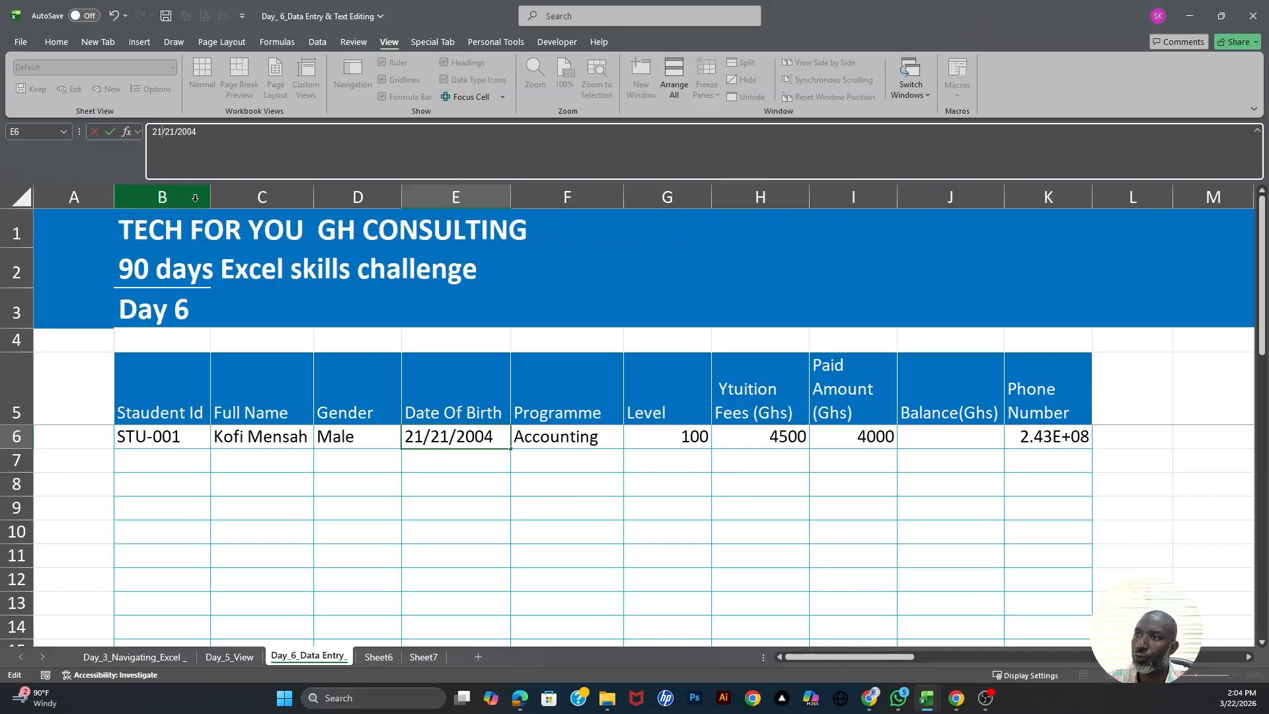
pyautogui.press('BackSpace')
pyautogui.press('BackSpace')
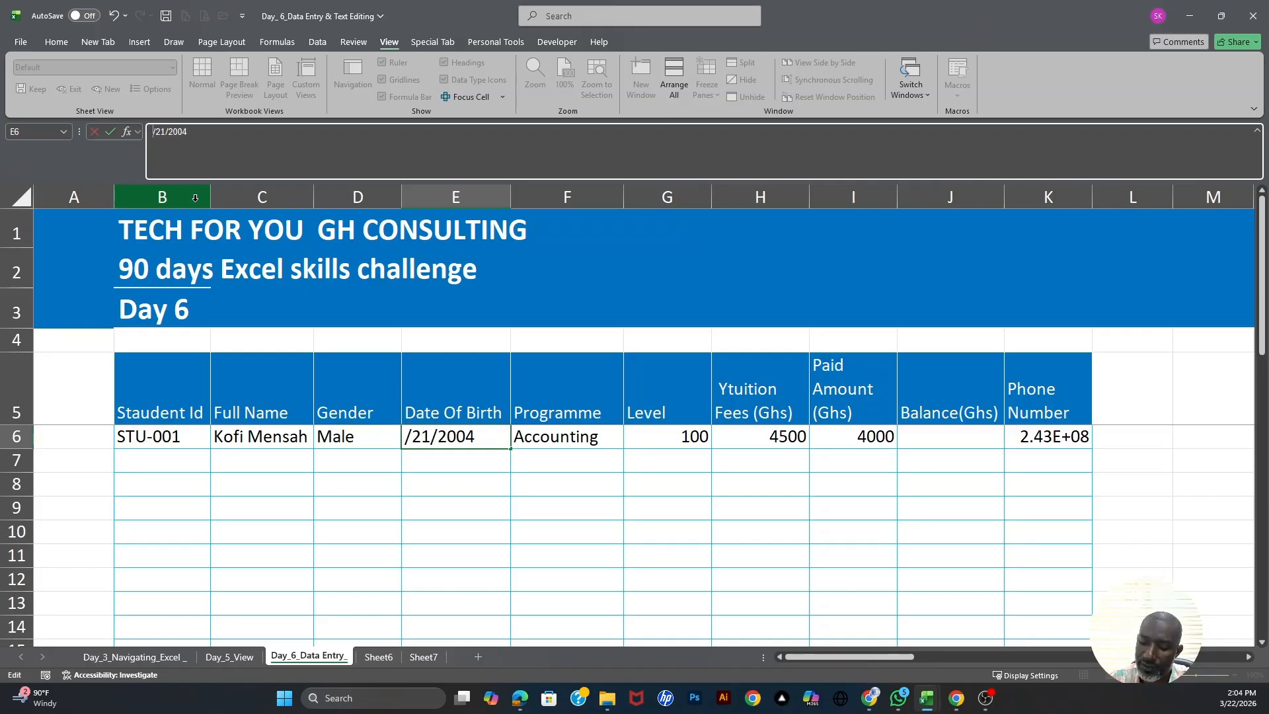
pyautogui.write('5')
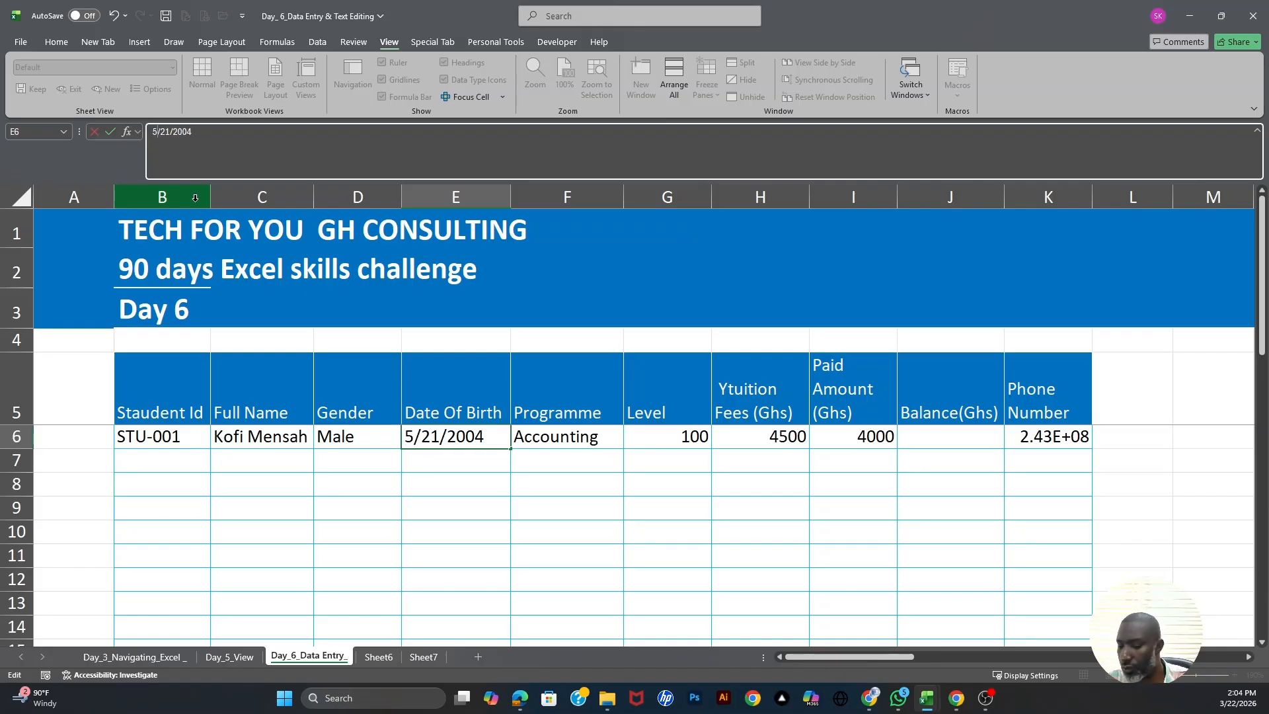
pyautogui.press('Return')
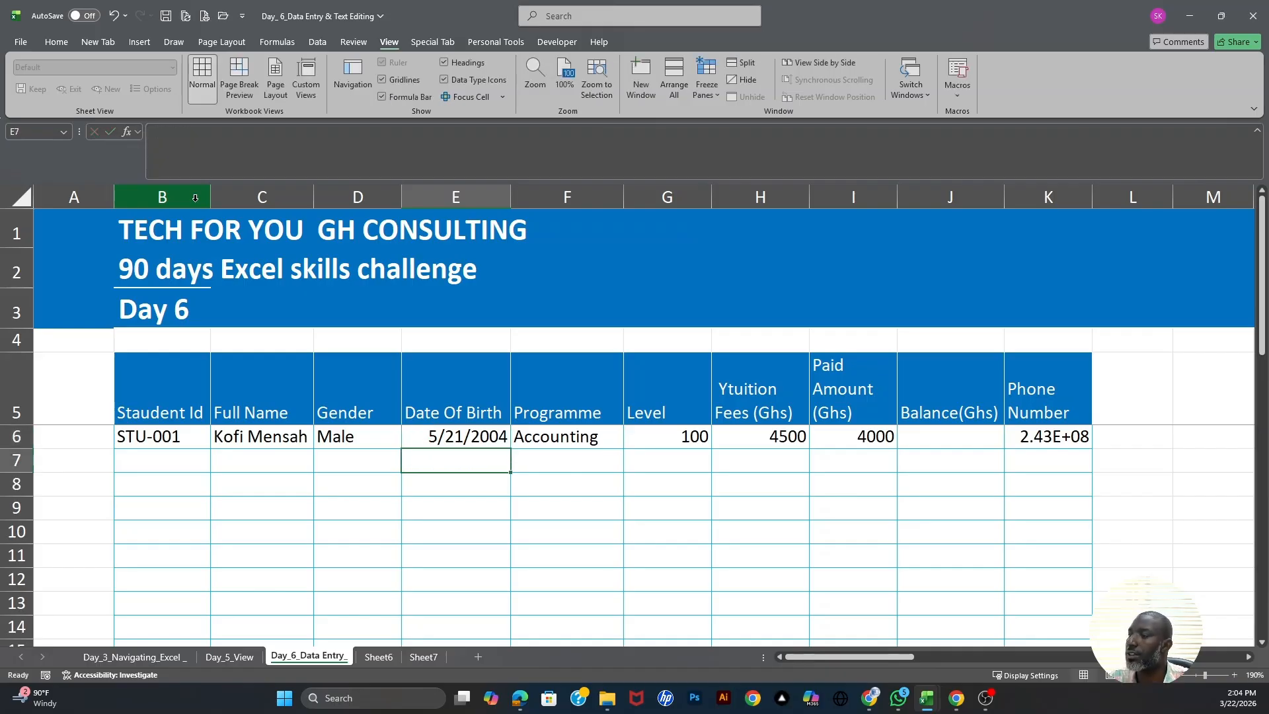
pyautogui.click(490, 438)
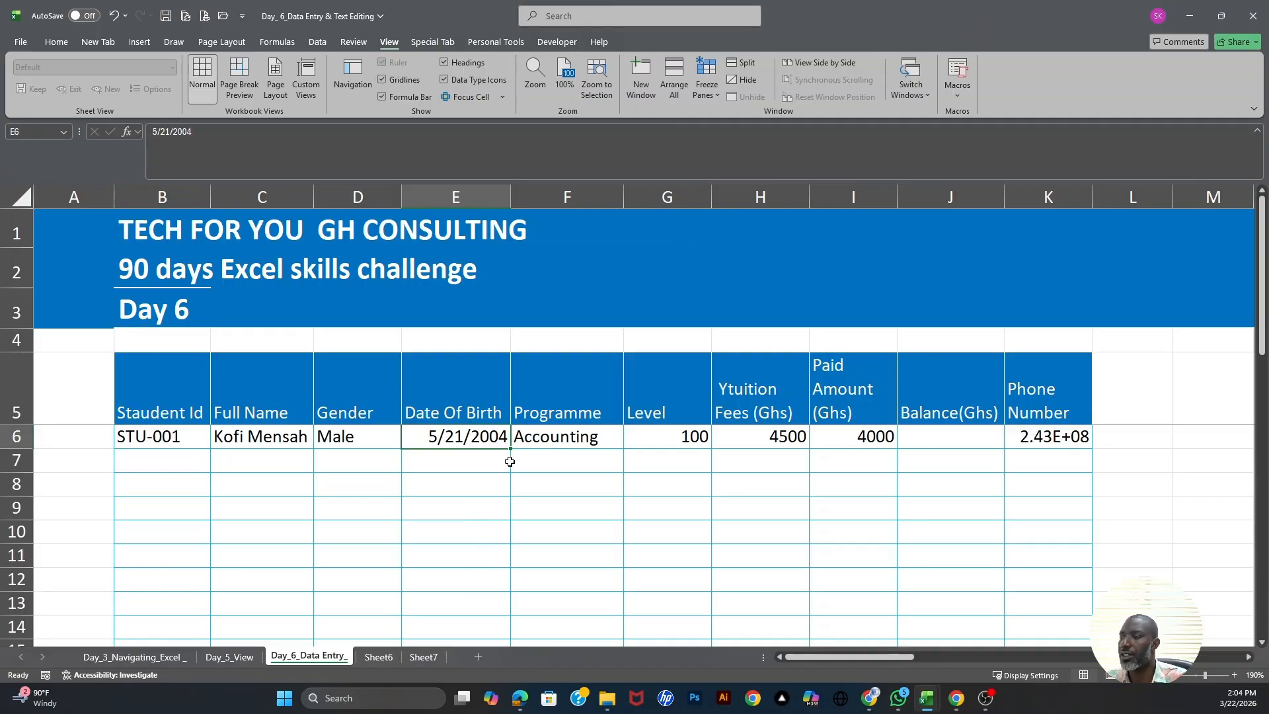
pyautogui.click(567, 443)
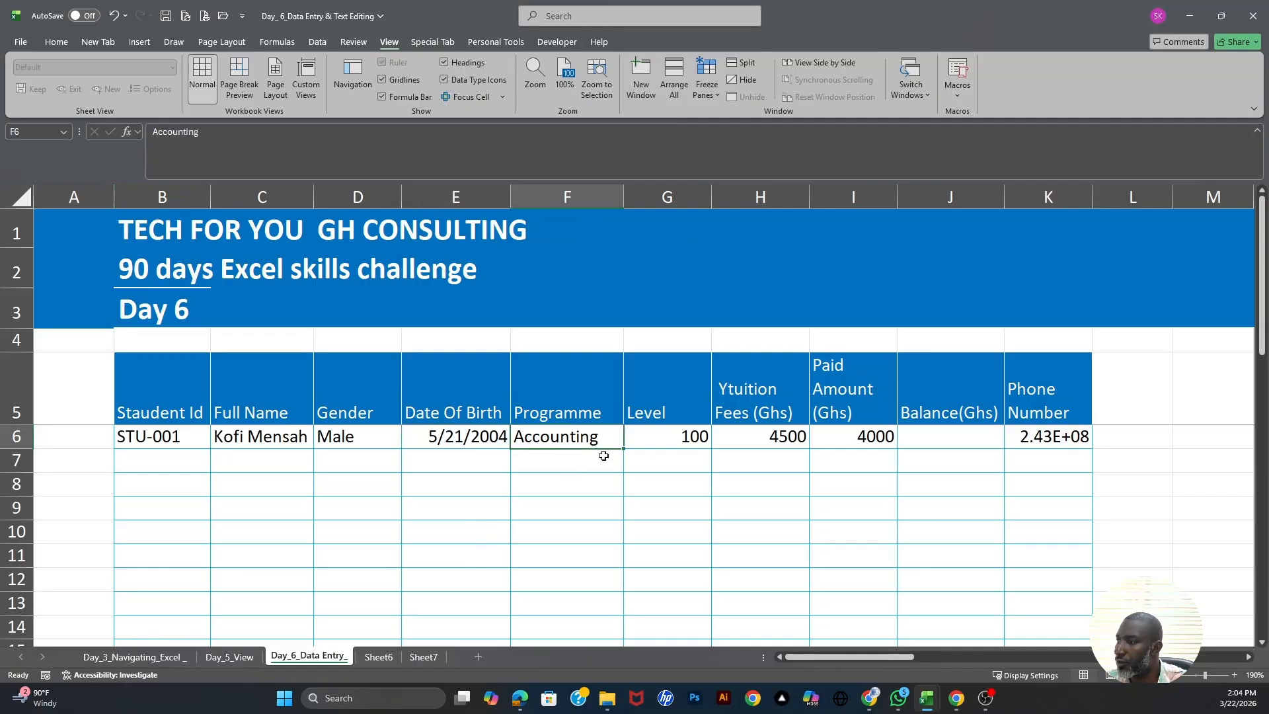
pyautogui.click(665, 433)
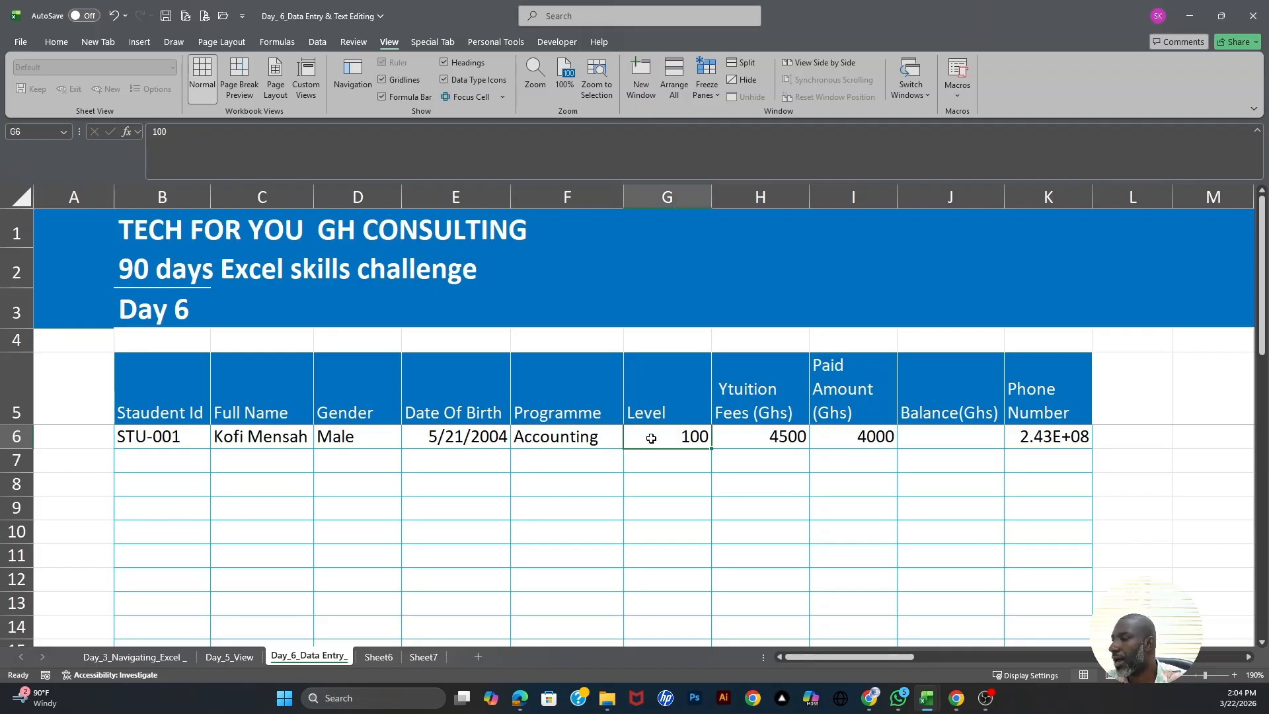
pyautogui.click(799, 437)
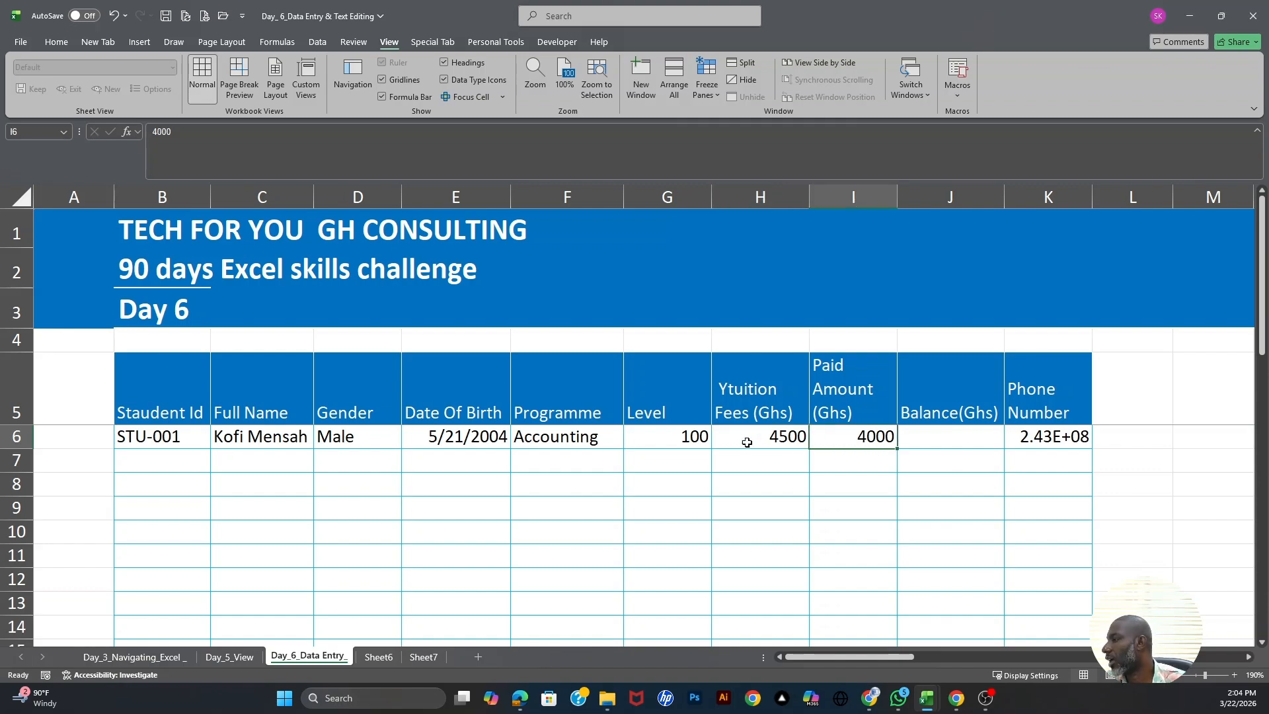
pyautogui.click(950, 438)
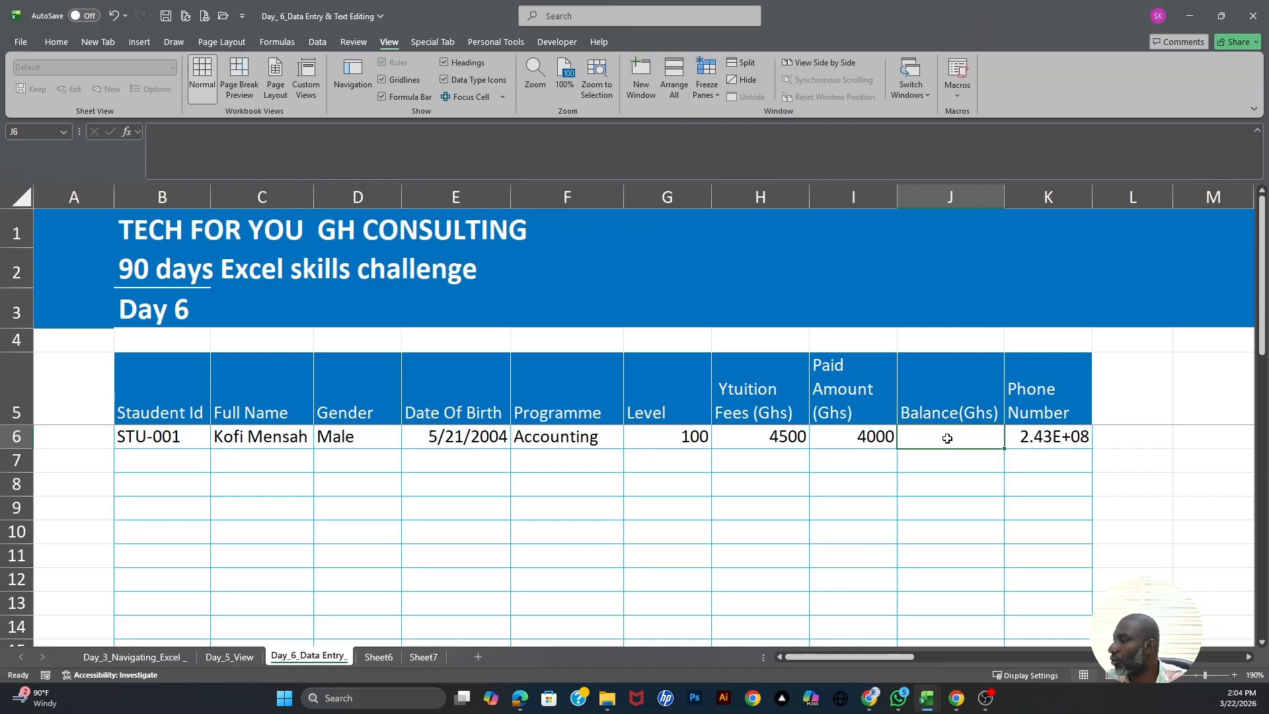
pyautogui.click(1036, 435)
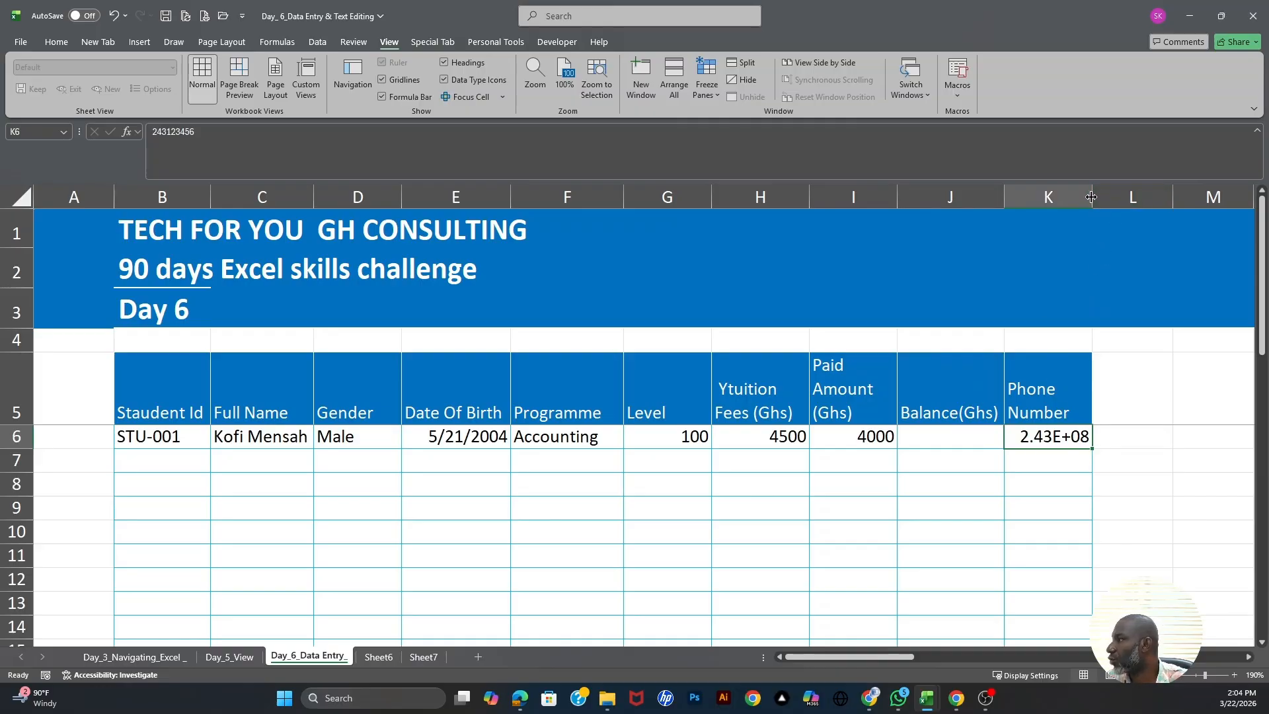
# - Widen column K so the phone number shows in full instead of 2.43E+08
pyautogui.moveTo(1091, 197); pyautogui.dragTo(1117, 199)
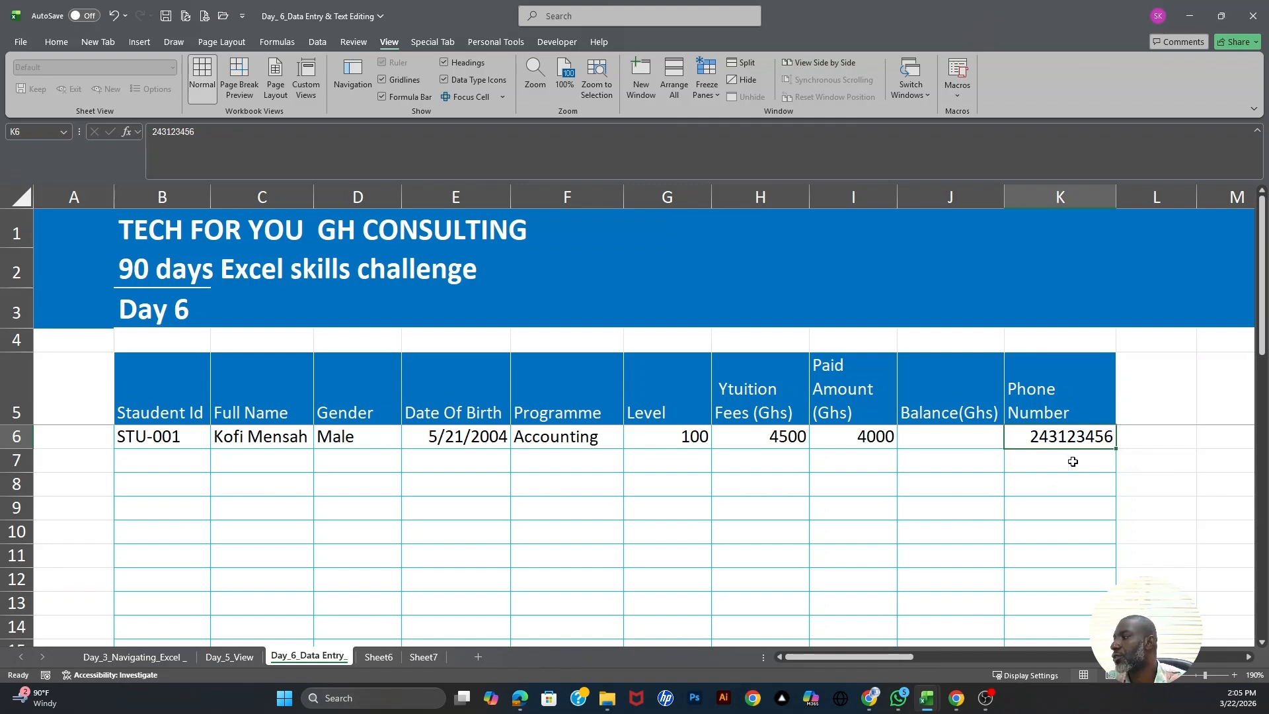
# - Re-enter K6's phone number as text with an apostrophe and a leading 0
pyautogui.click(1035, 475)
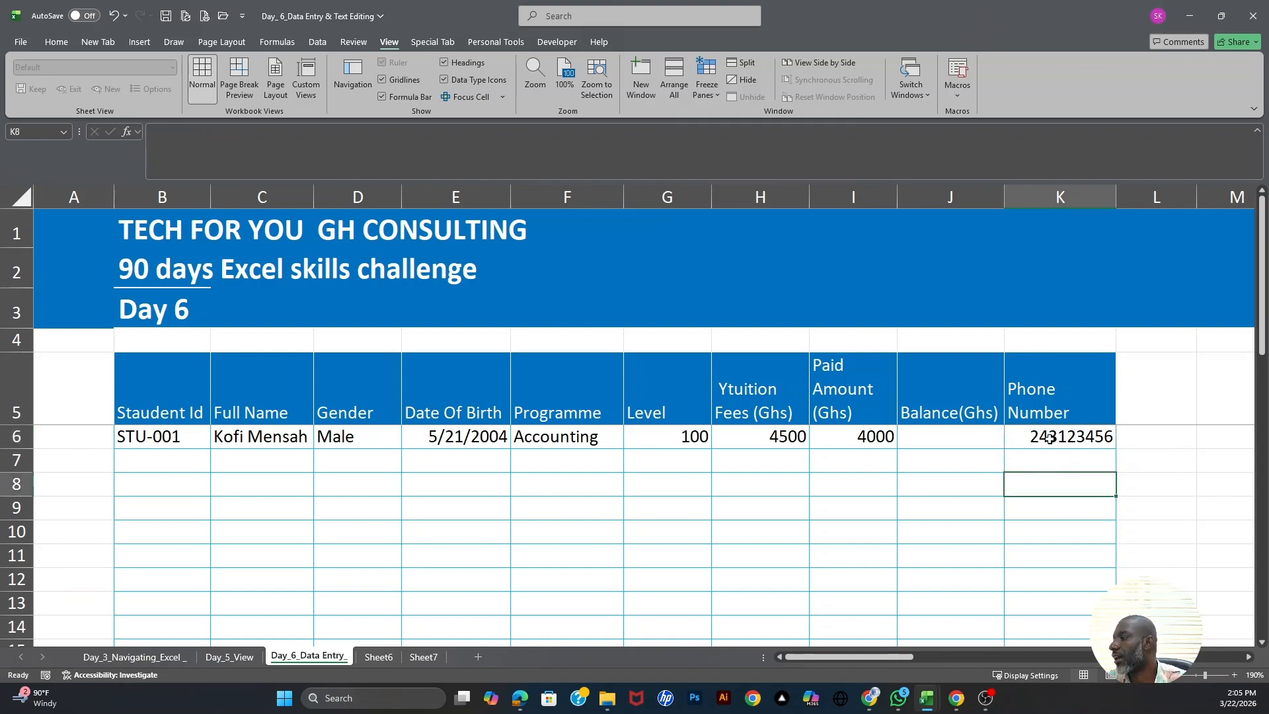
pyautogui.click(1050, 436)
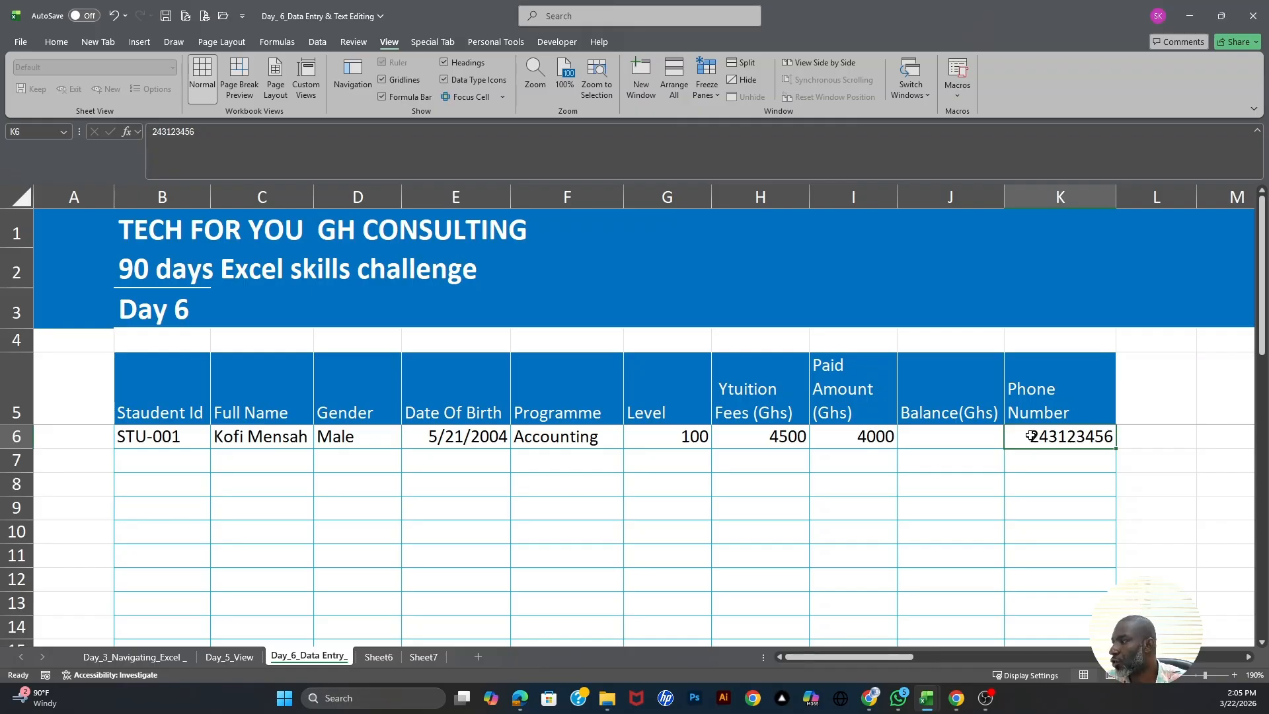
pyautogui.doubleClick(1031, 436)
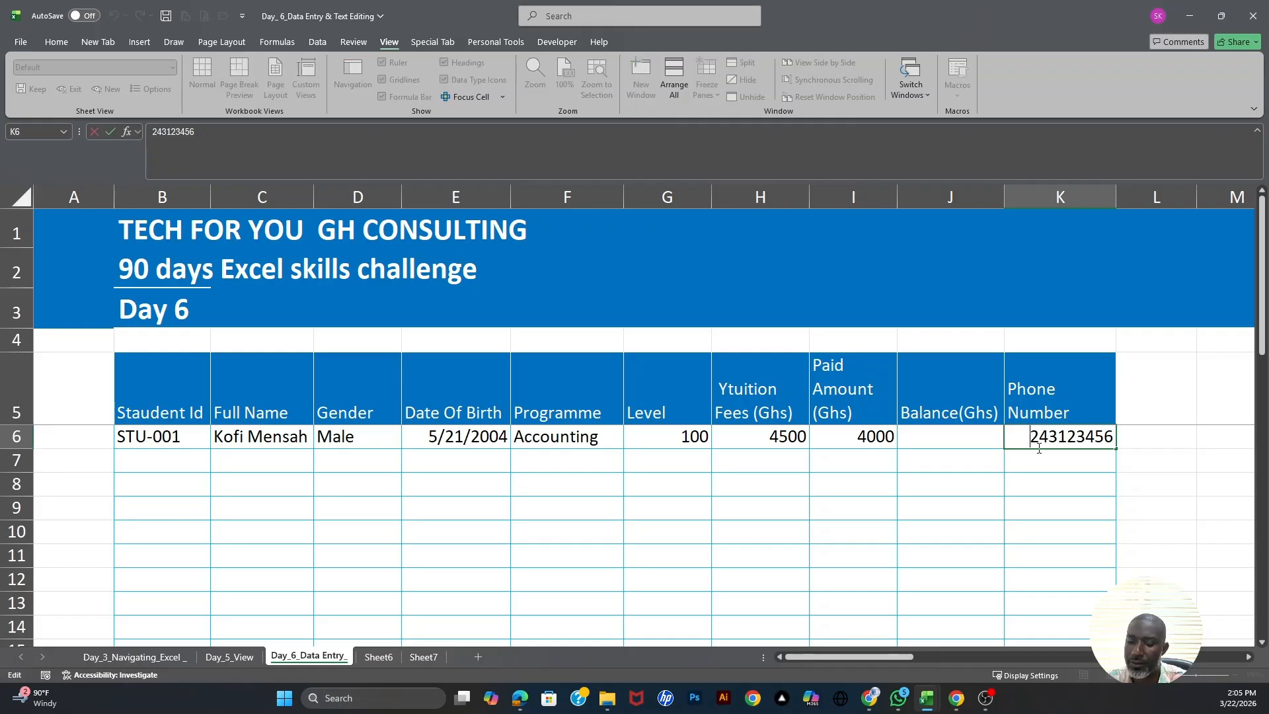
pyautogui.write("'")
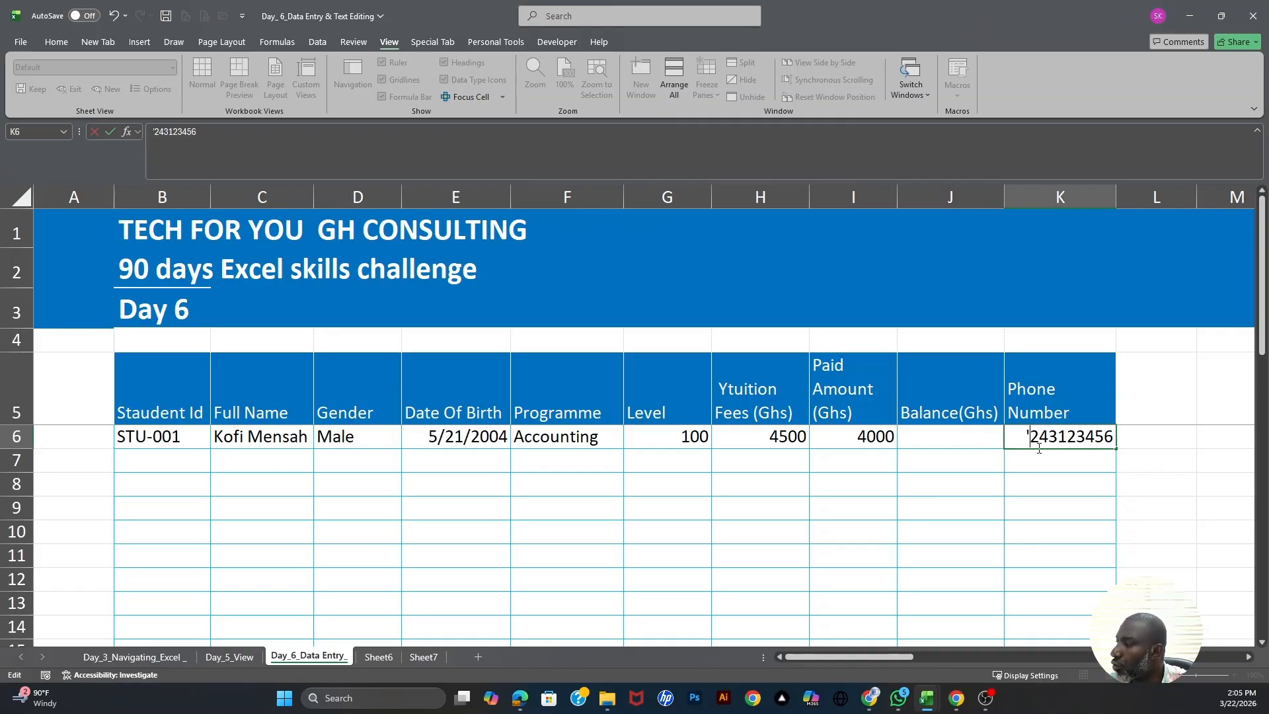
pyautogui.write('0')
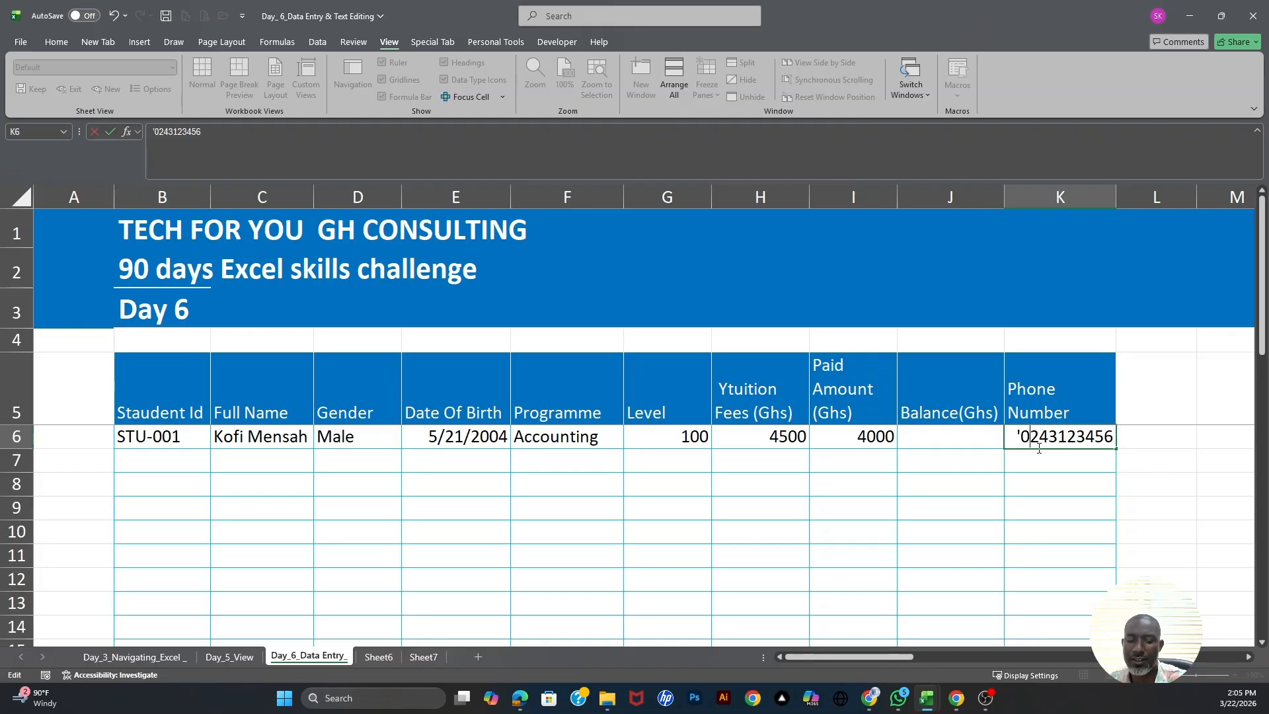
pyautogui.press('Return')
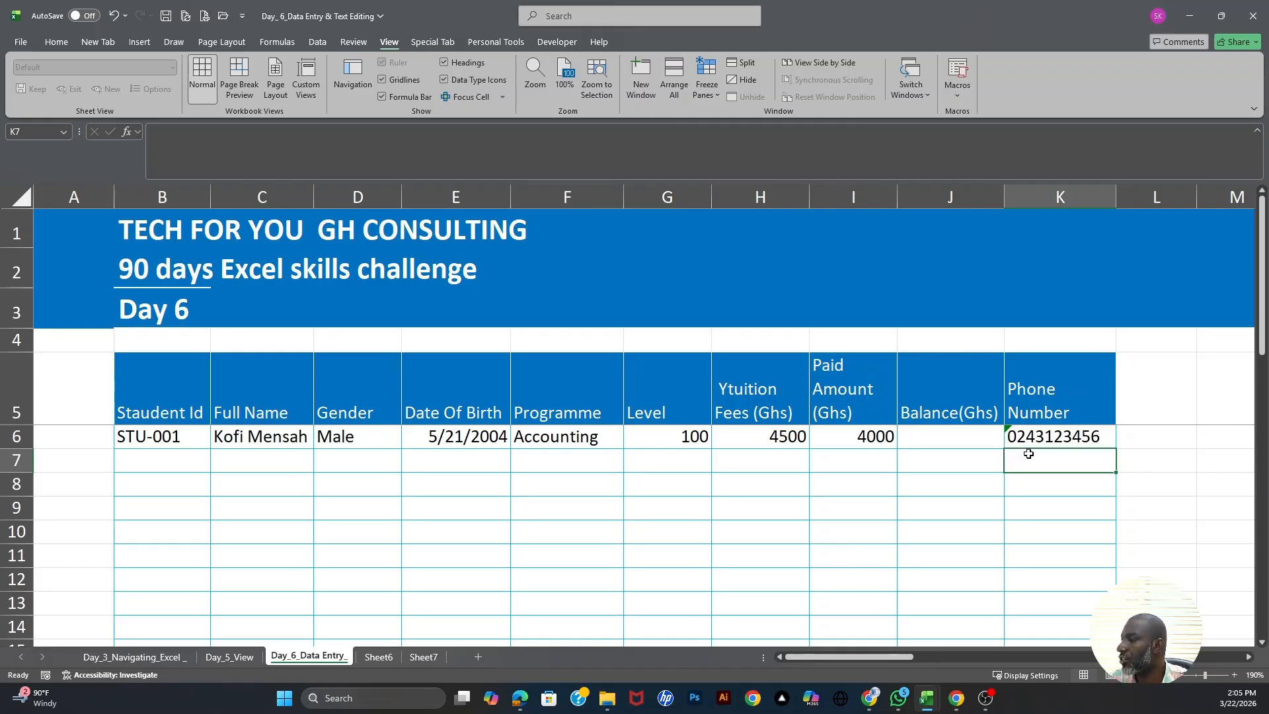
pyautogui.moveTo(1026, 465); pyautogui.dragTo(1036, 568)
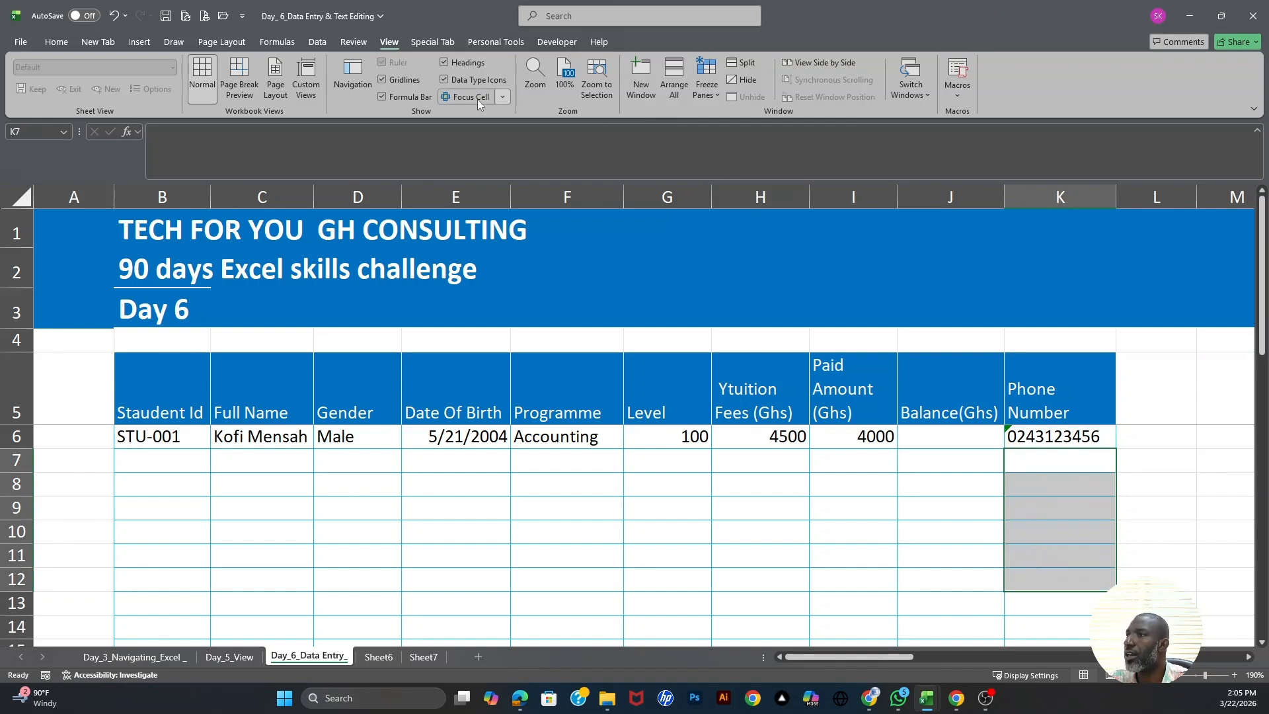
pyautogui.click(57, 42)
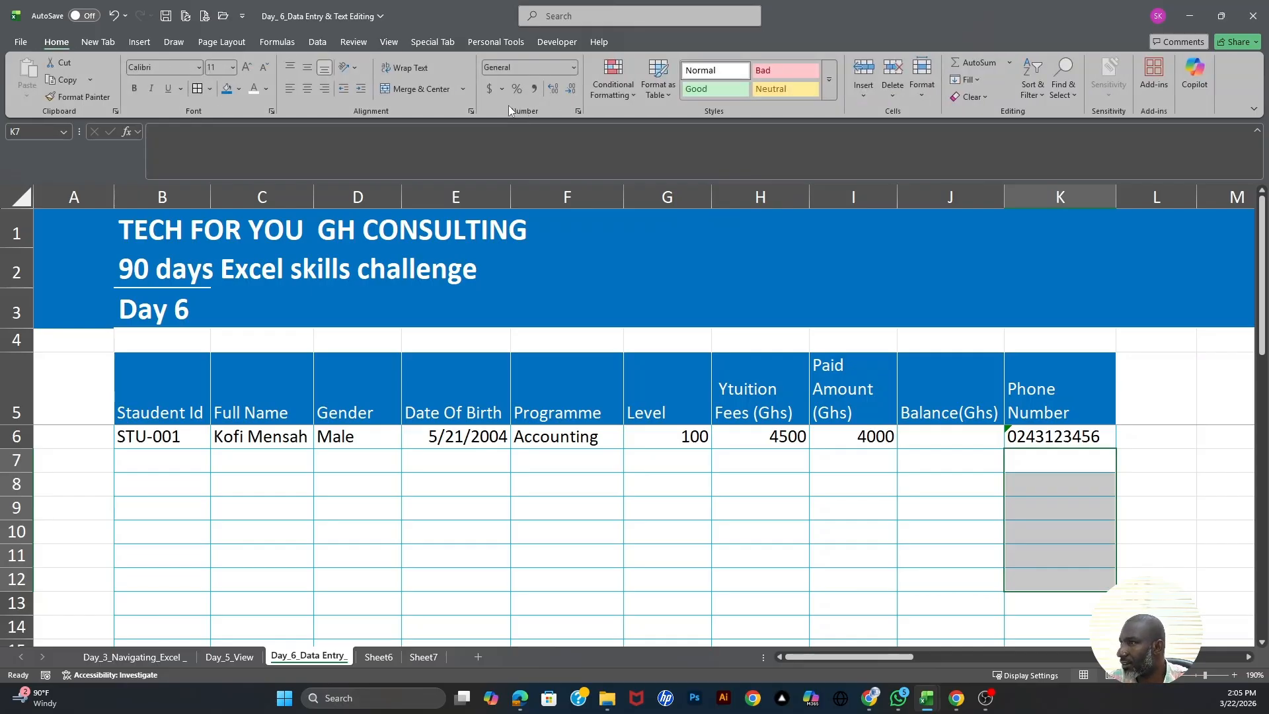
pyautogui.click(578, 111)
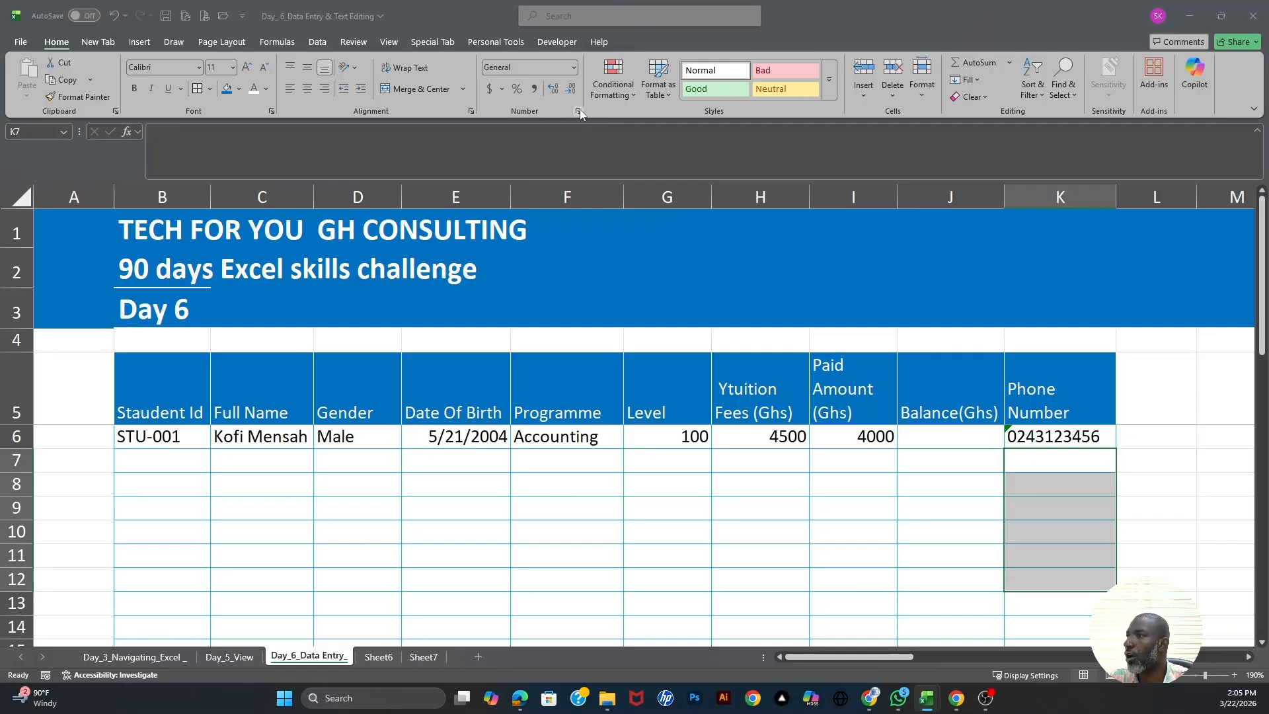
pyautogui.click(153, 270)
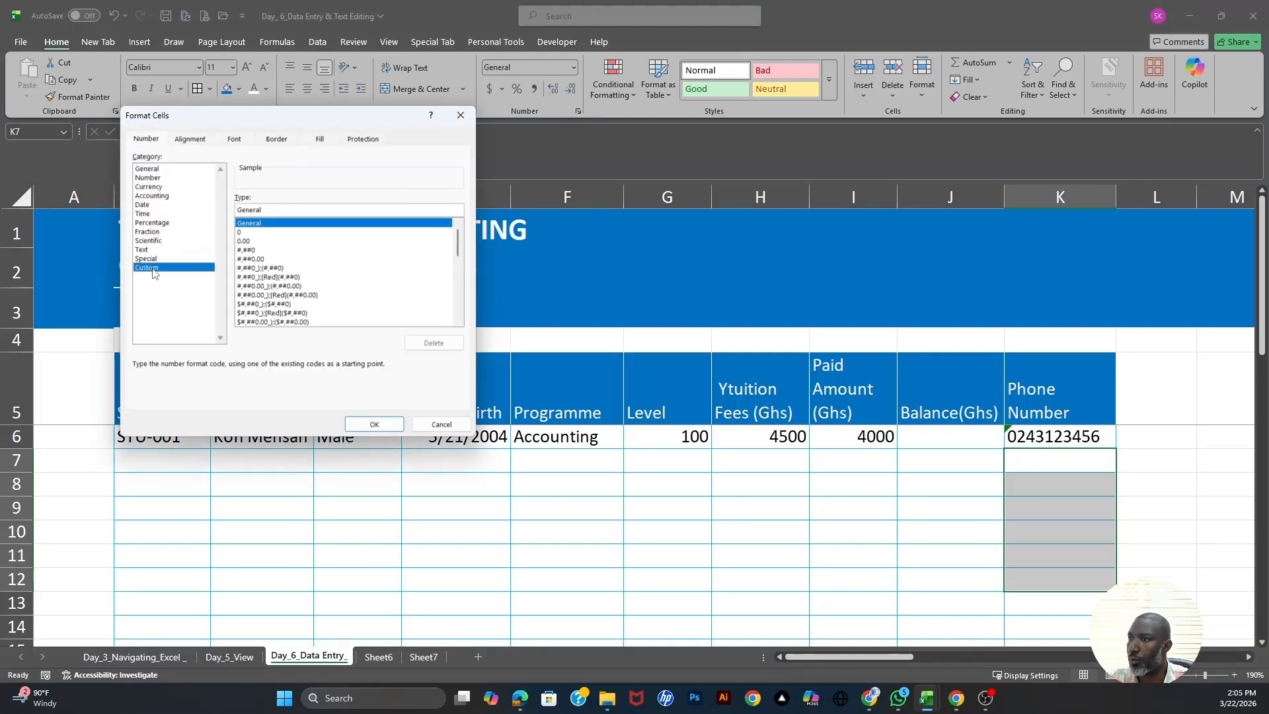
pyautogui.click(247, 233)
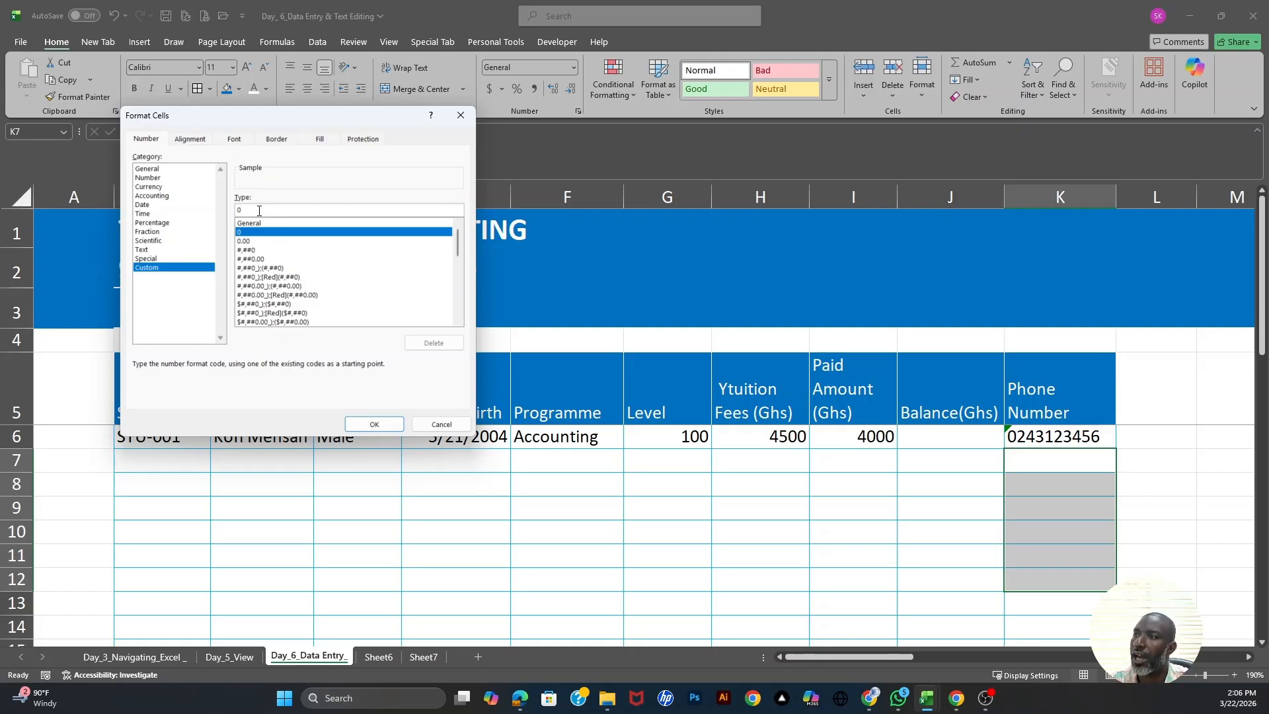
pyautogui.write('00000')
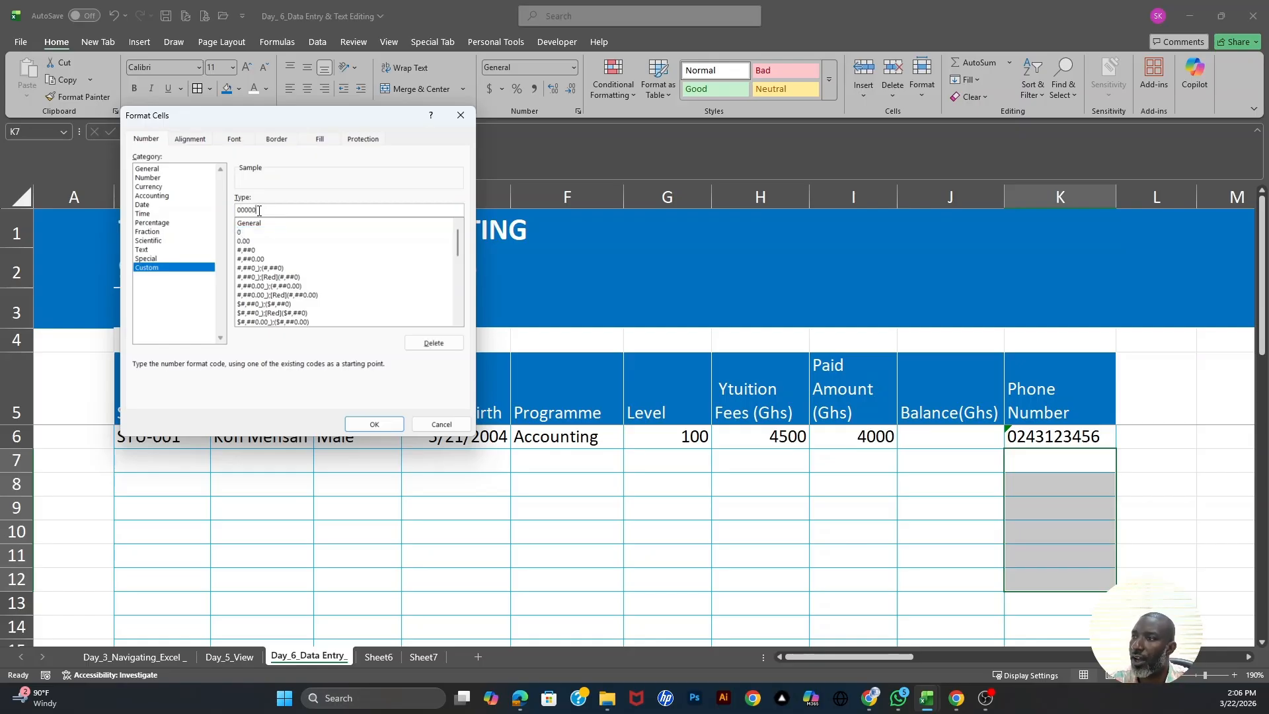
pyautogui.write('00000')
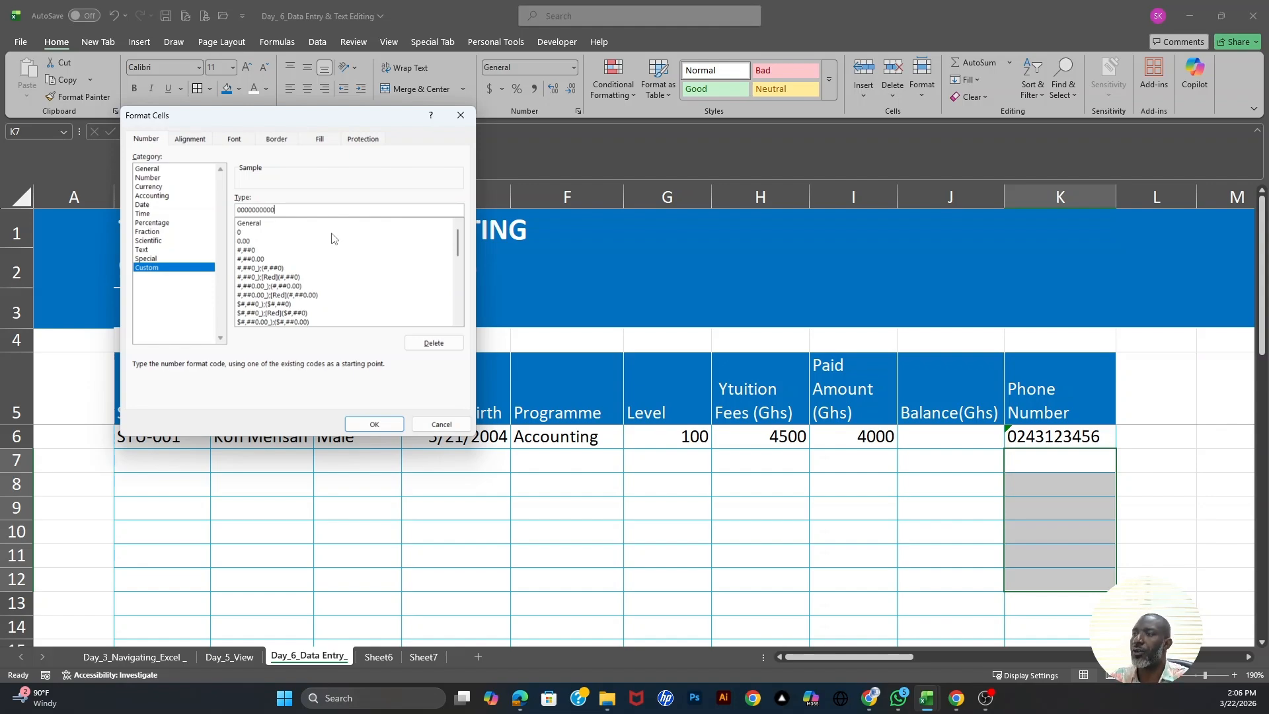
# - Apply the ten-digit format, enter the second student's phone number in K7, and compare it with K6
pyautogui.click(373, 425)
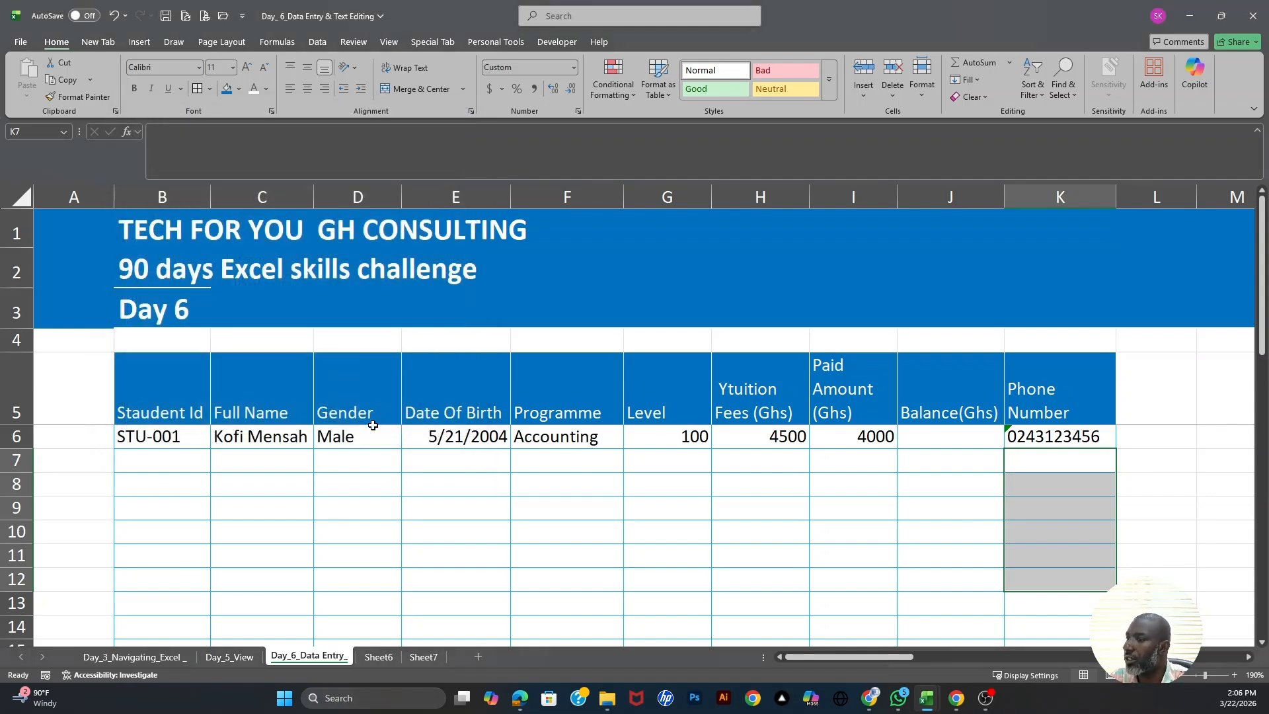
pyautogui.click(1031, 462)
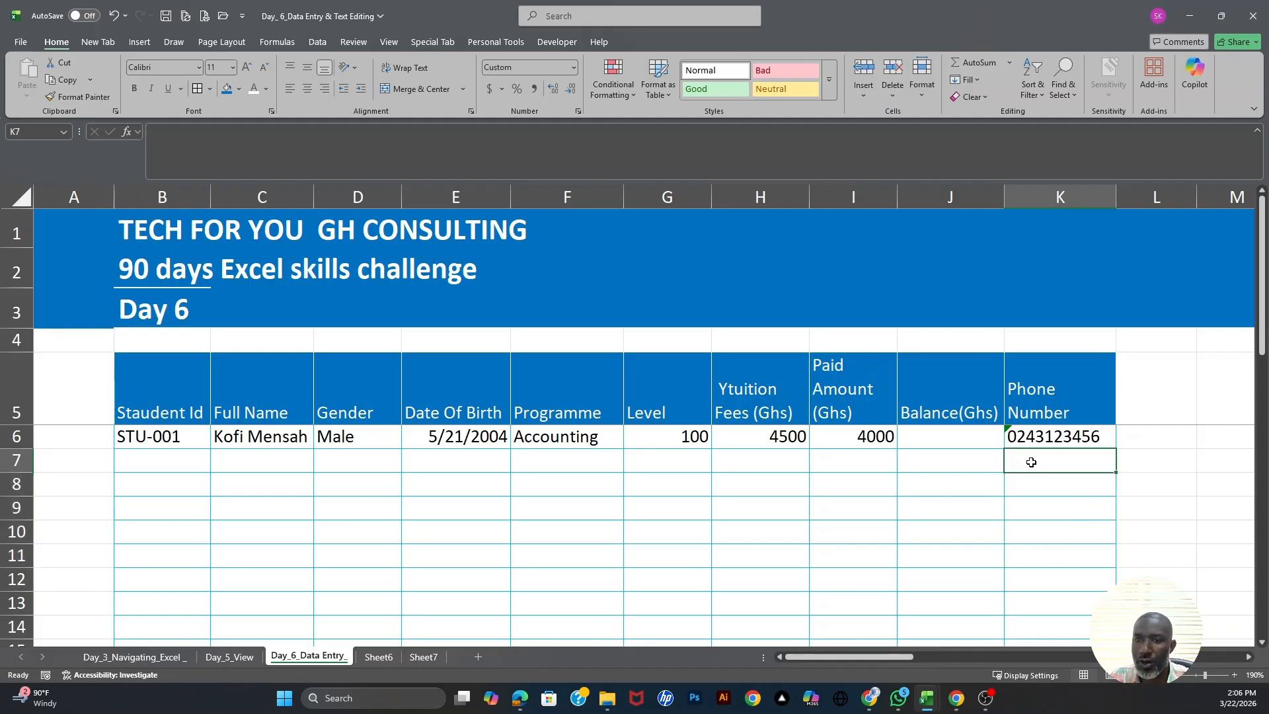
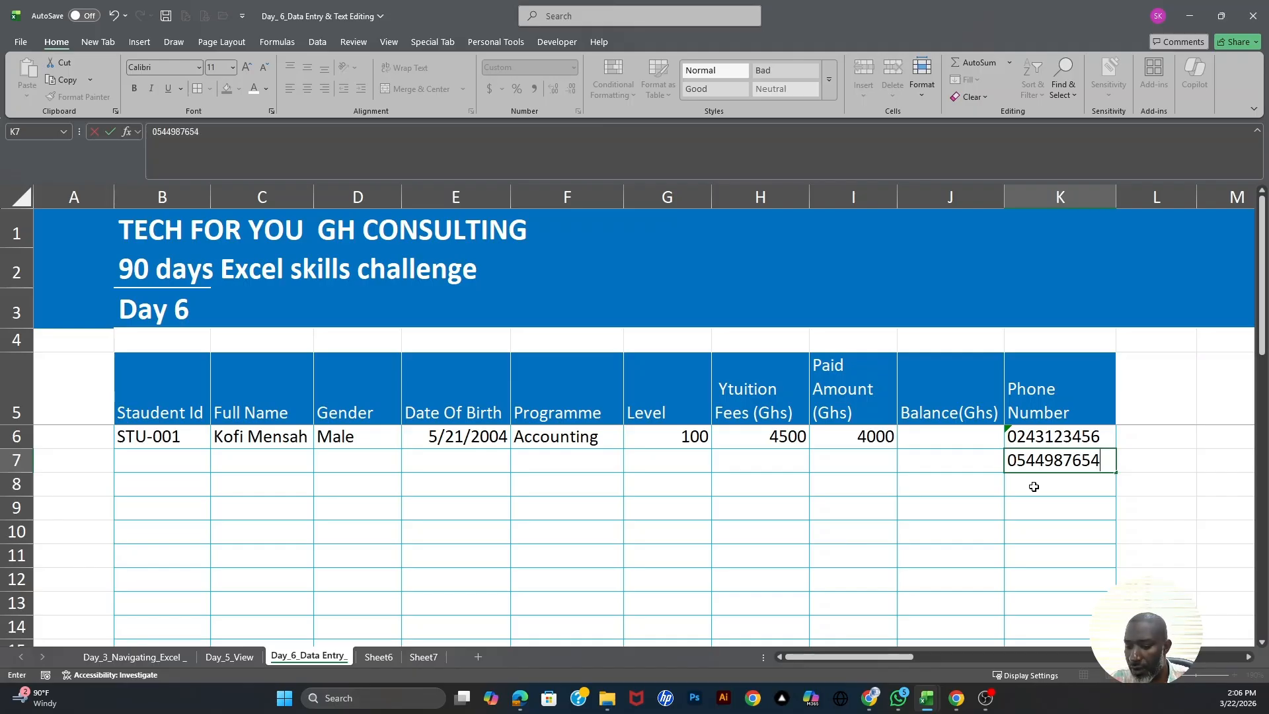
pyautogui.click(1034, 487)
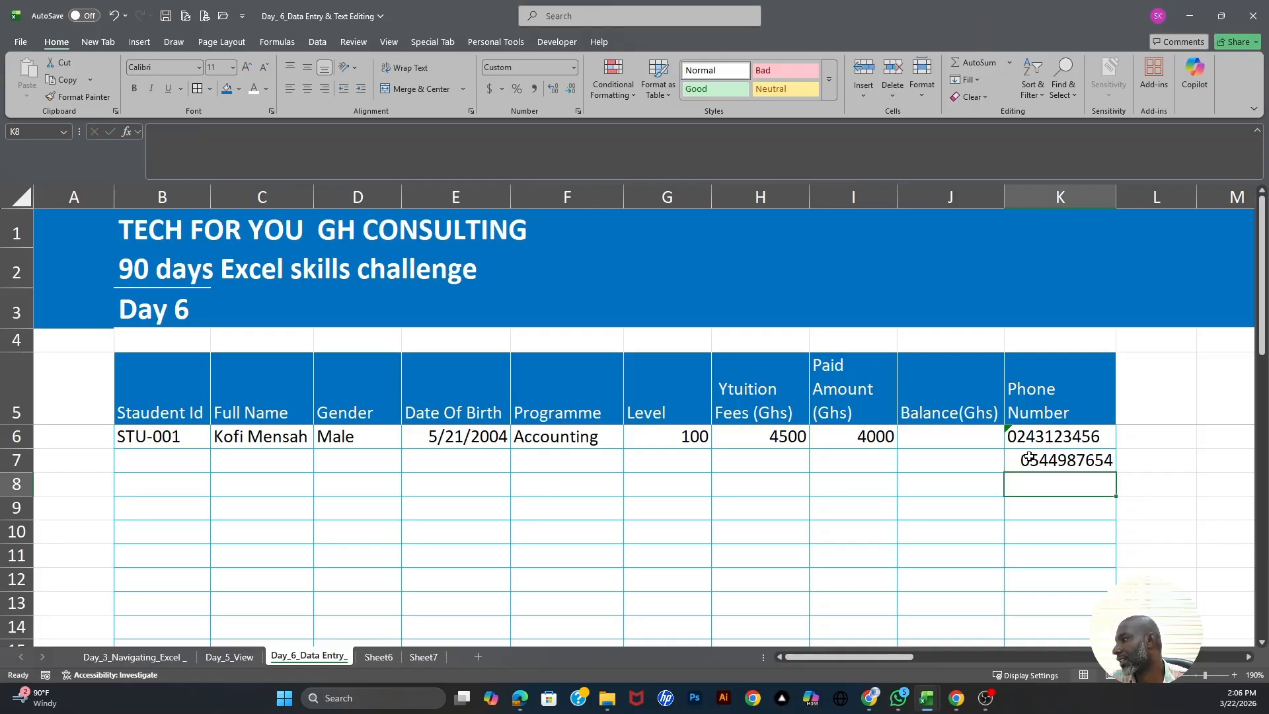
pyautogui.click(1032, 459)
pyautogui.click(1029, 484)
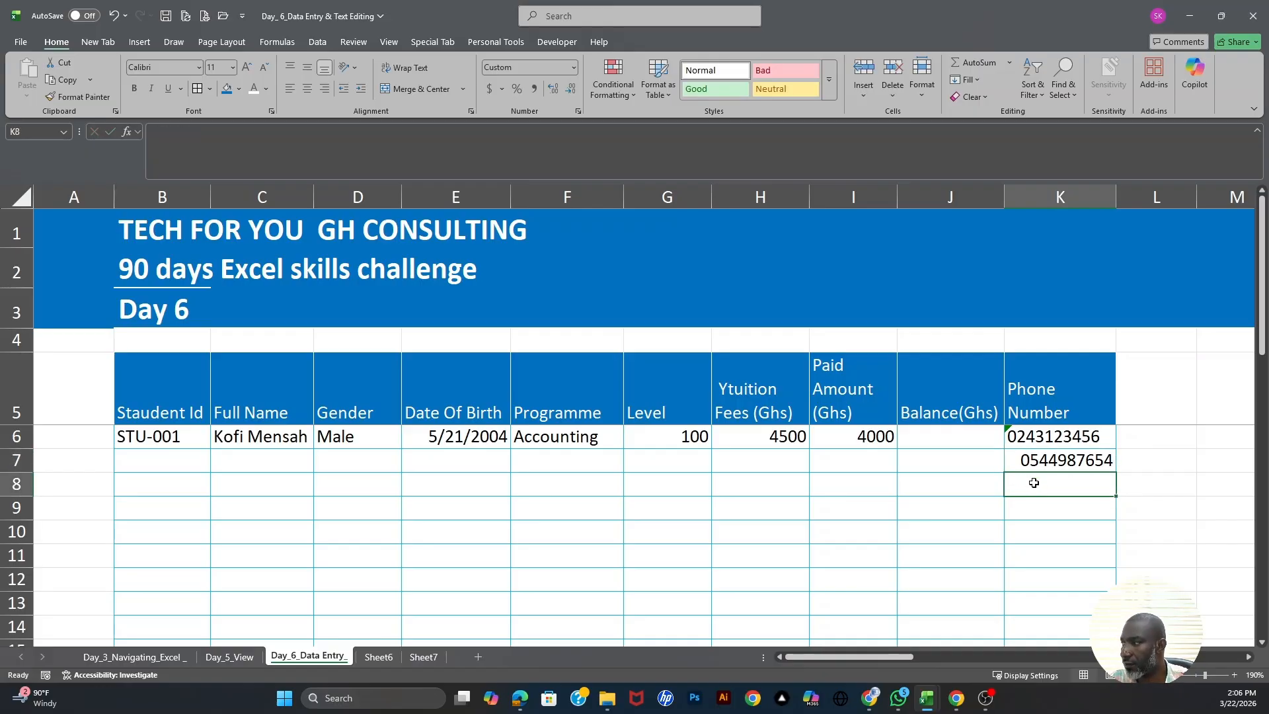
pyautogui.click(1046, 460)
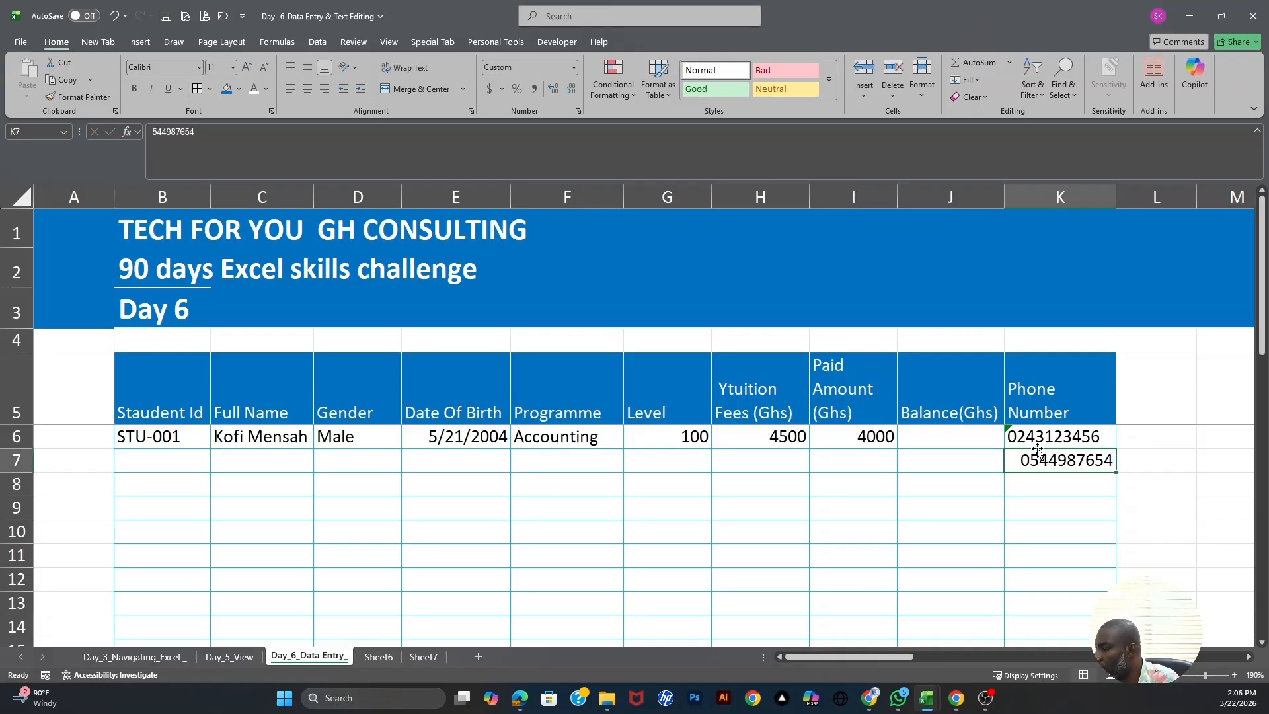
pyautogui.click(1035, 435)
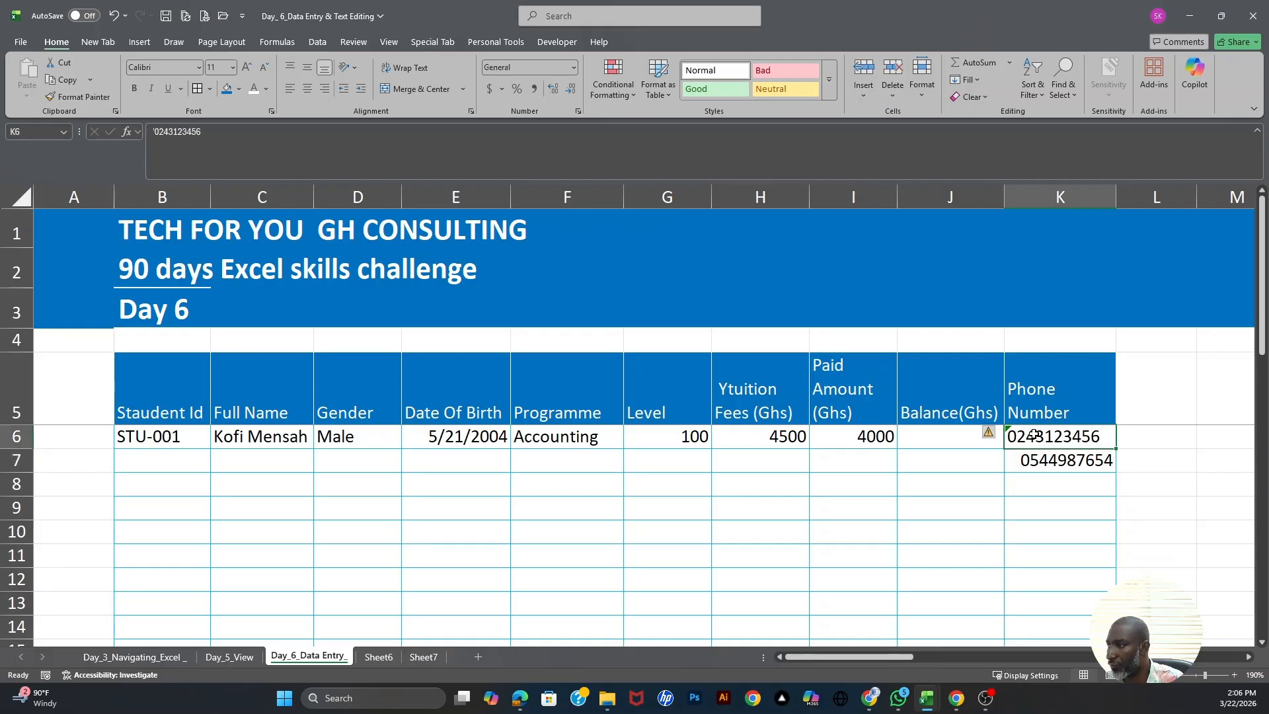
pyautogui.click(1038, 465)
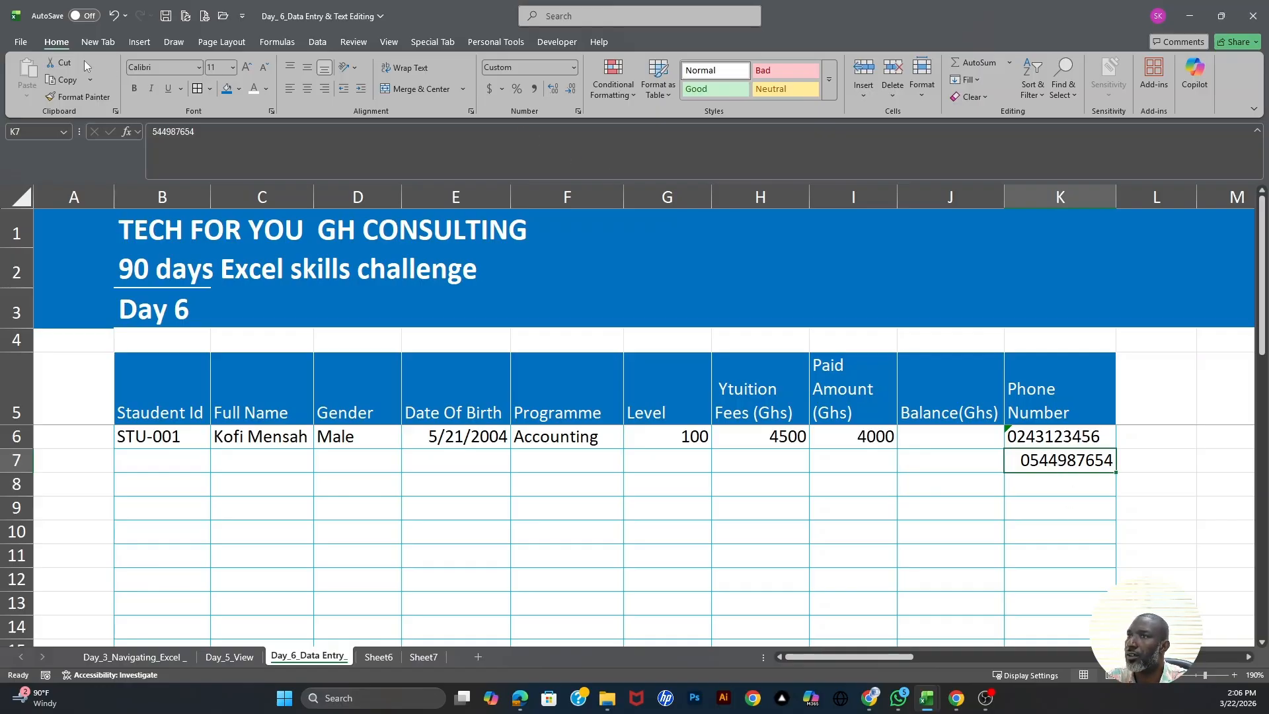
pyautogui.click(576, 112)
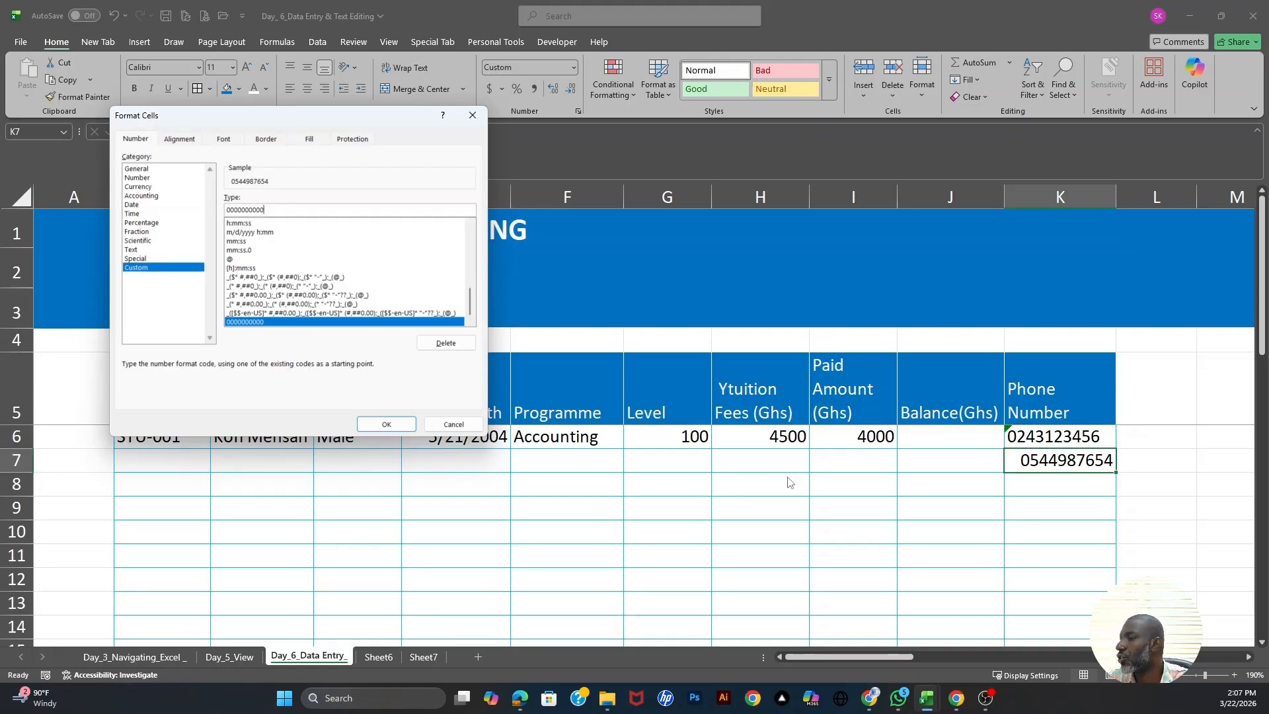
pyautogui.click(385, 424)
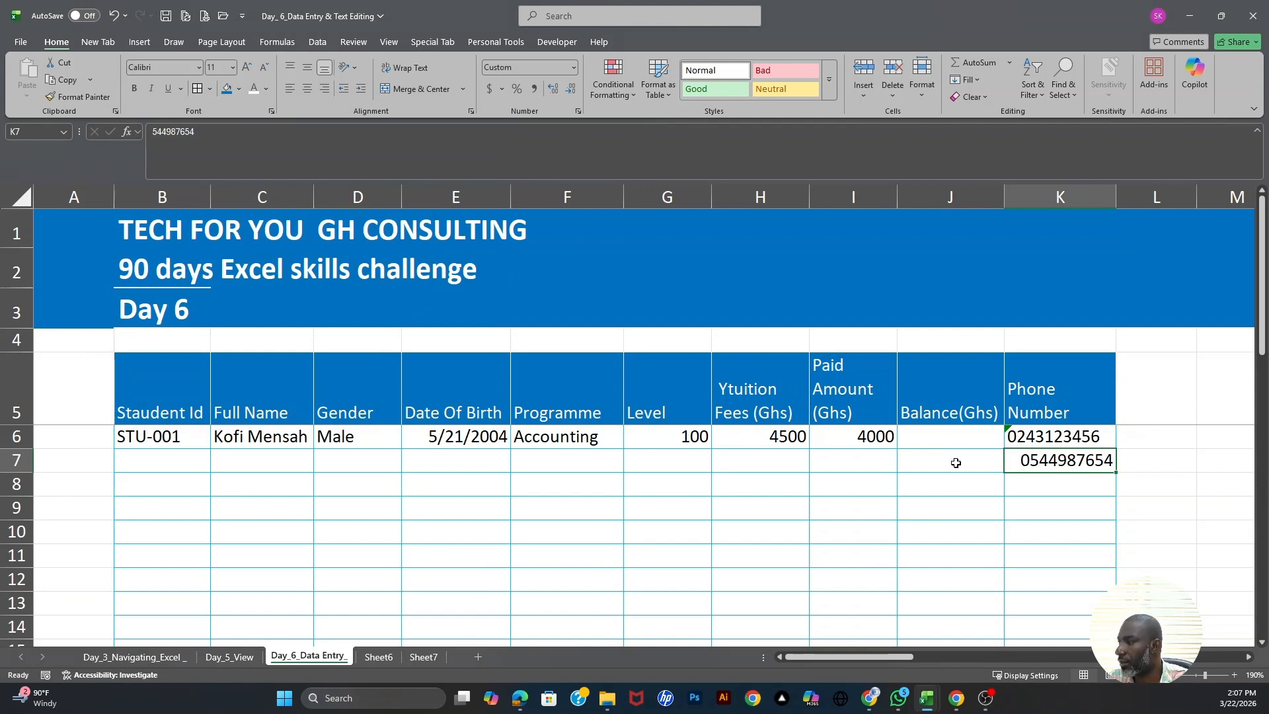
pyautogui.click(955, 440)
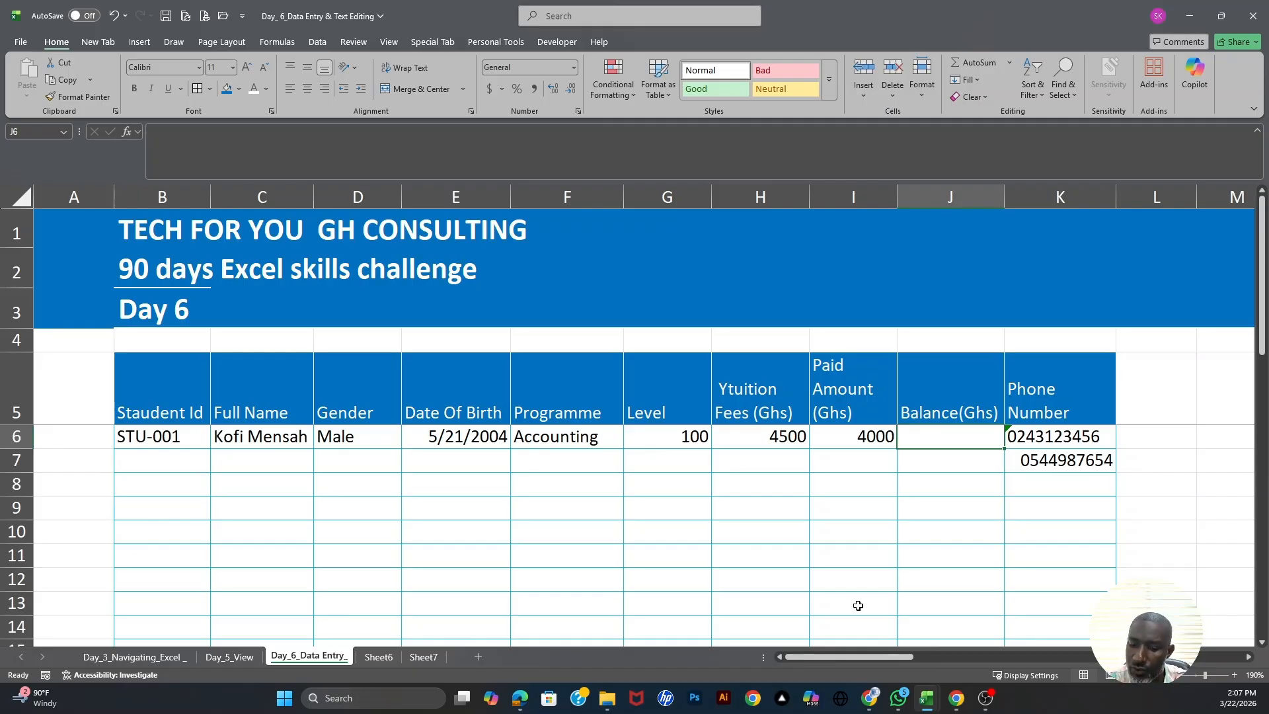
# - Enter =H6-I6 in J6, giving STU-001 a balance of 500
pyautogui.write('=')
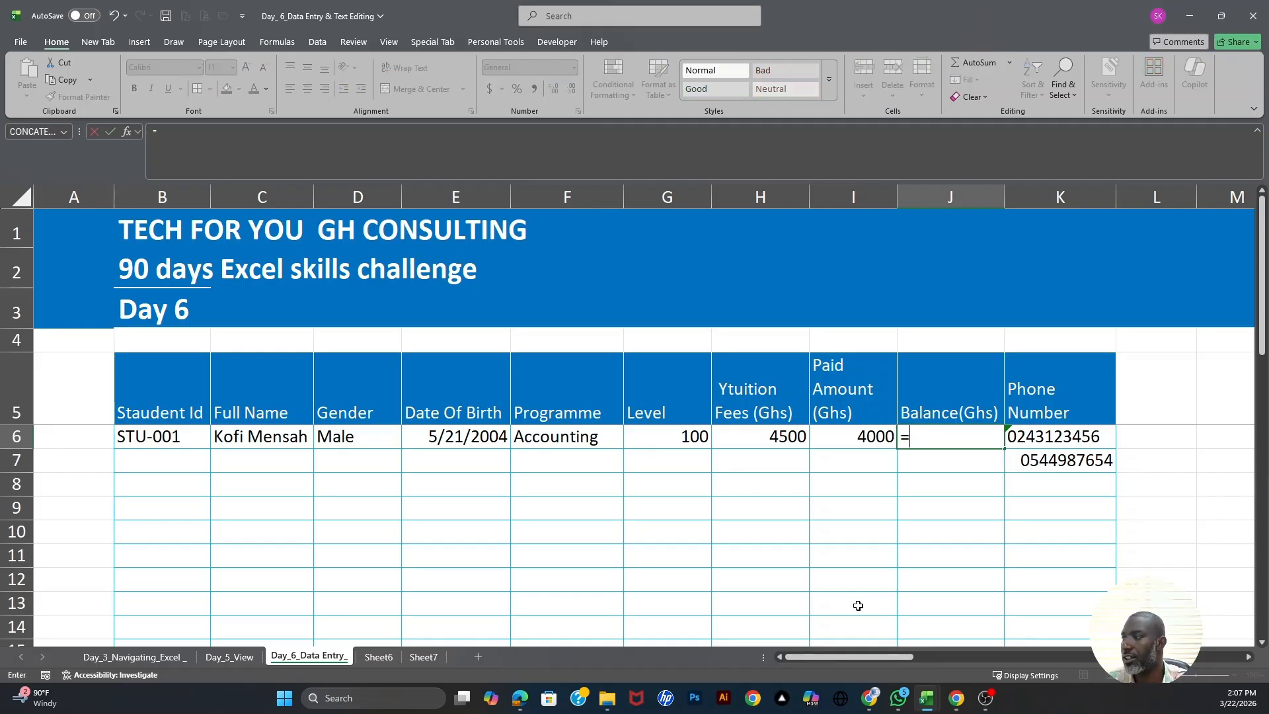
pyautogui.click(784, 438)
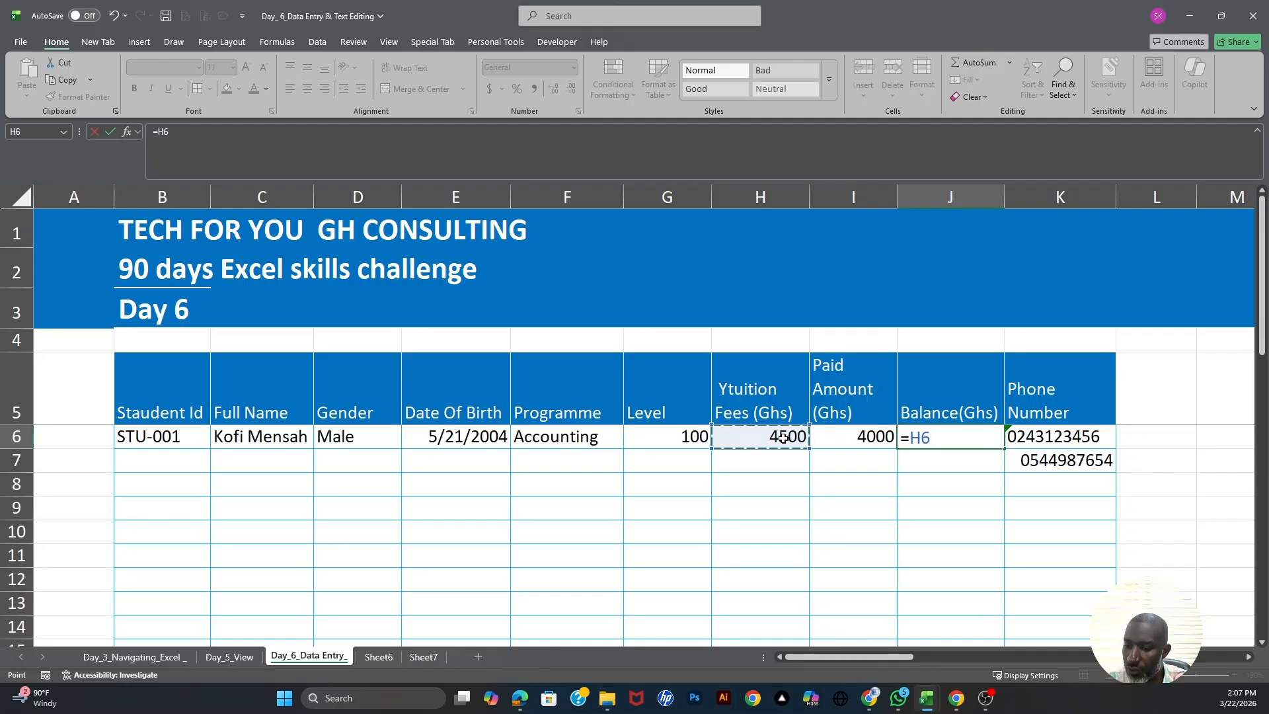
pyautogui.write('-')
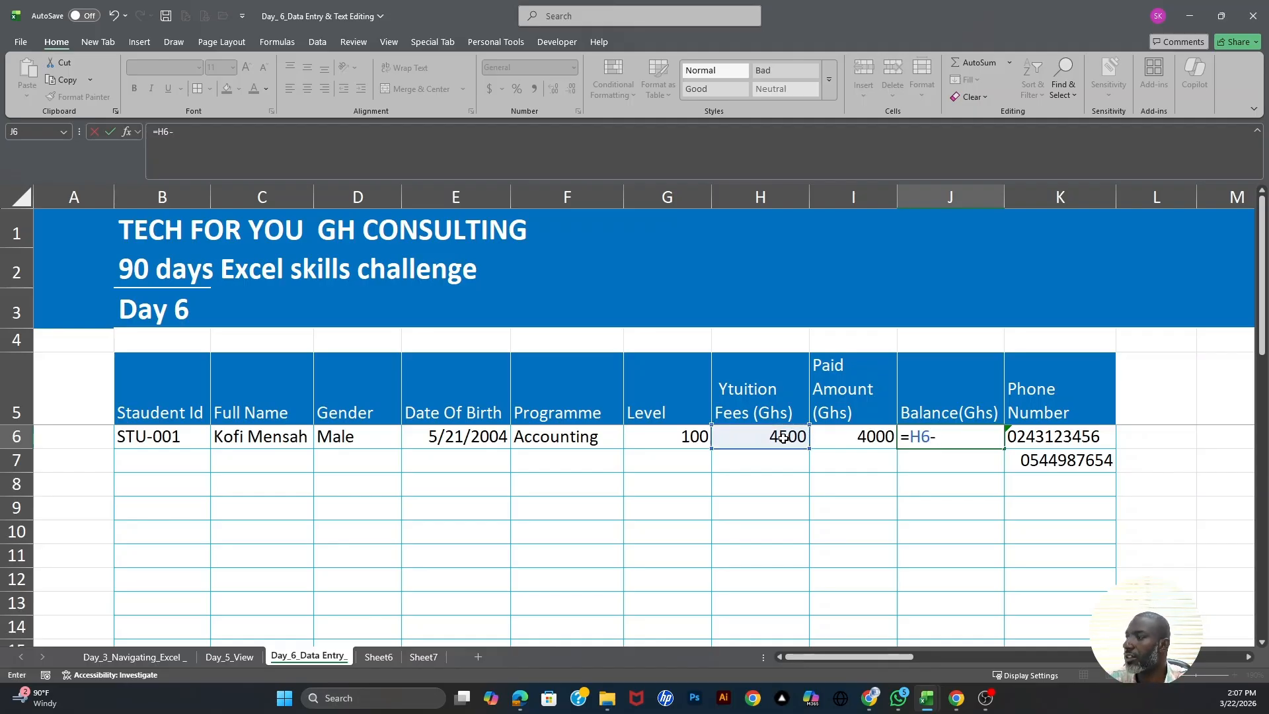
pyautogui.click(857, 440)
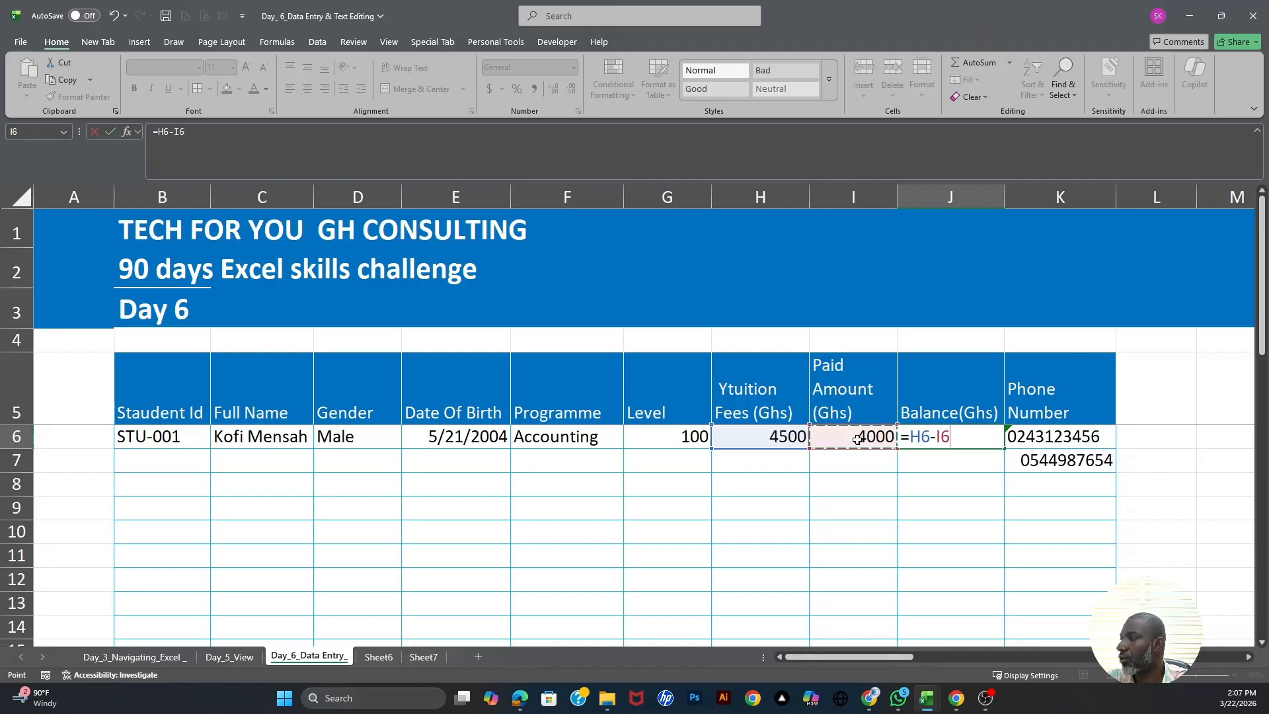
pyautogui.press('Return')
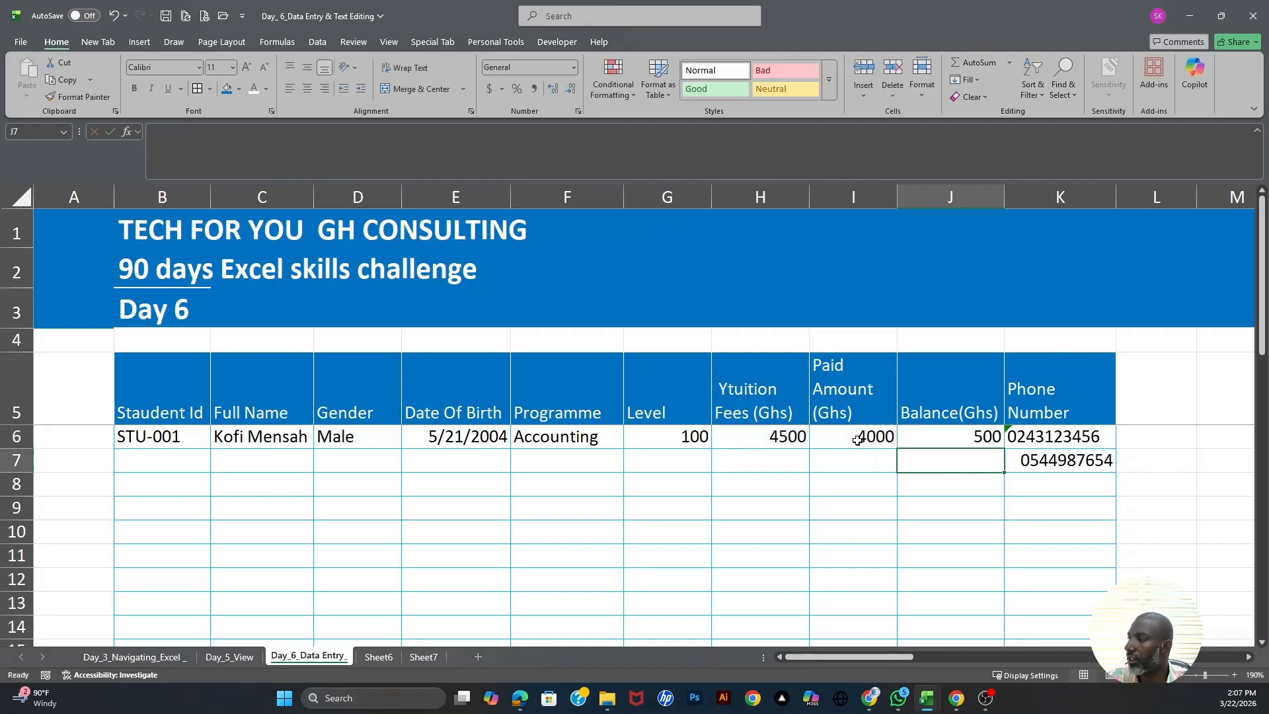
pyautogui.click(976, 433)
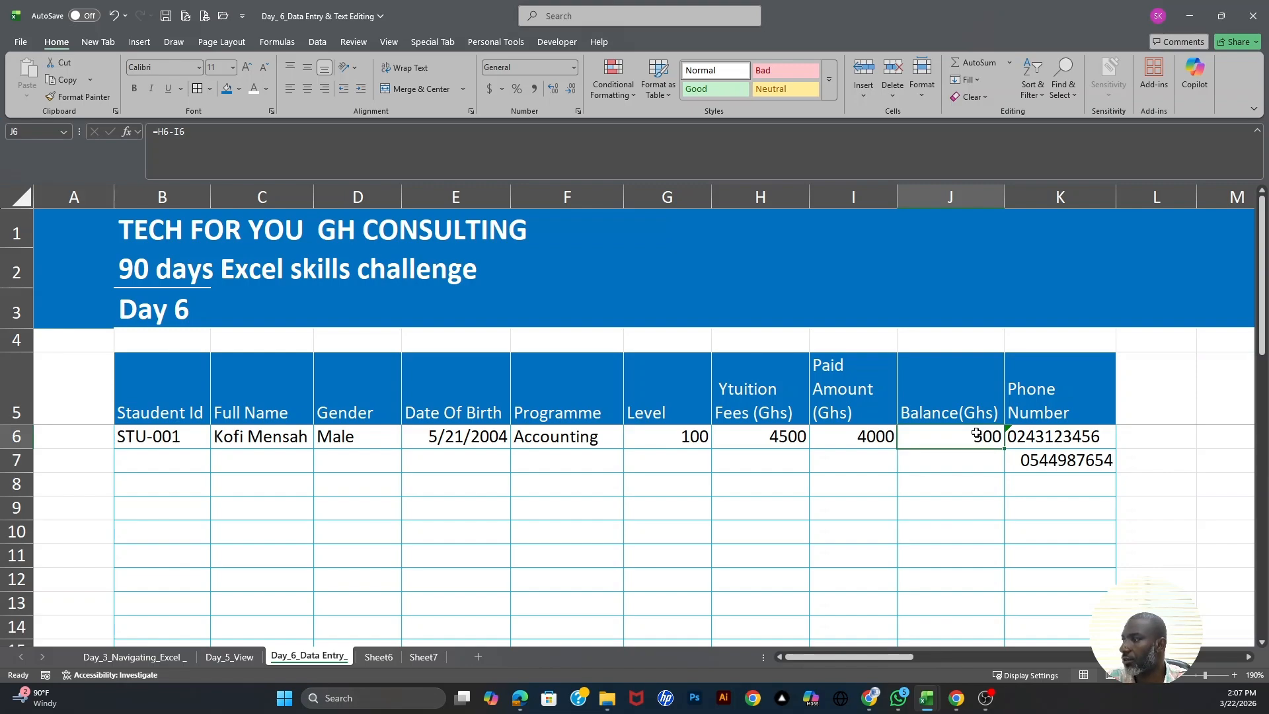
pyautogui.click(737, 397)
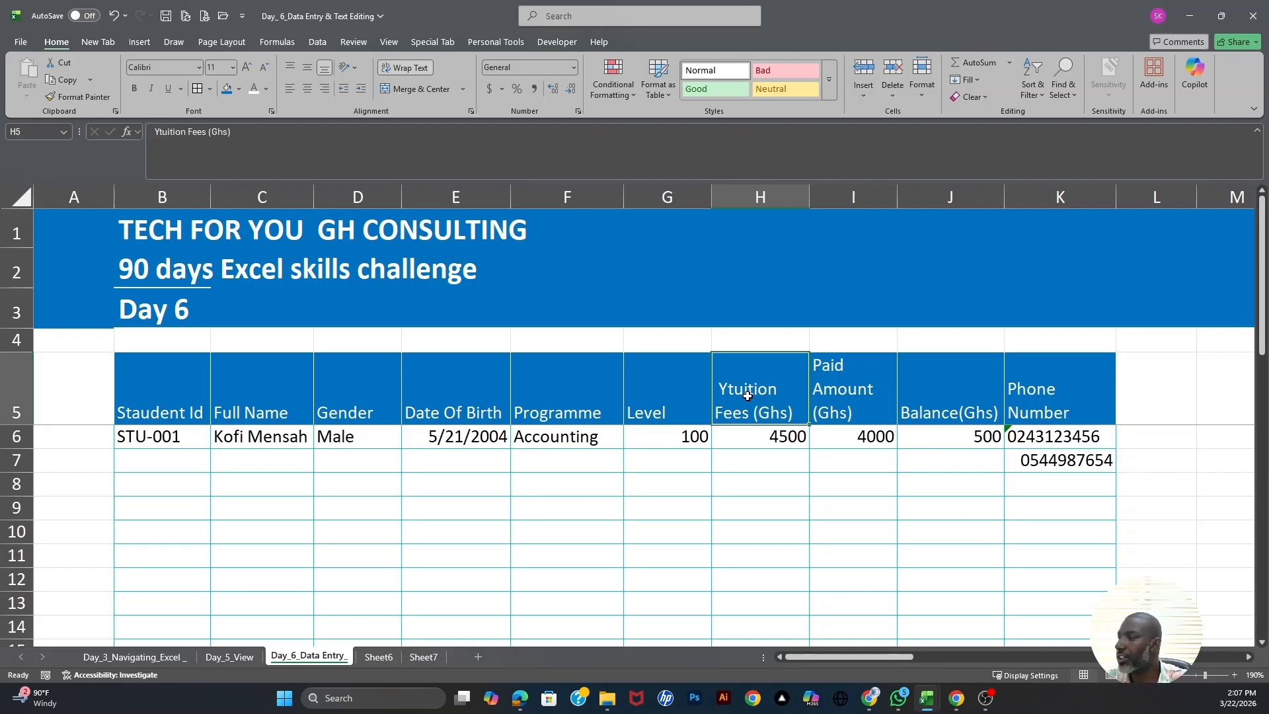
# - Change the H5 header's 'Ytuition' to 'Tuition' so it reads Tuition Fees (Ghs)
pyautogui.press('F2')
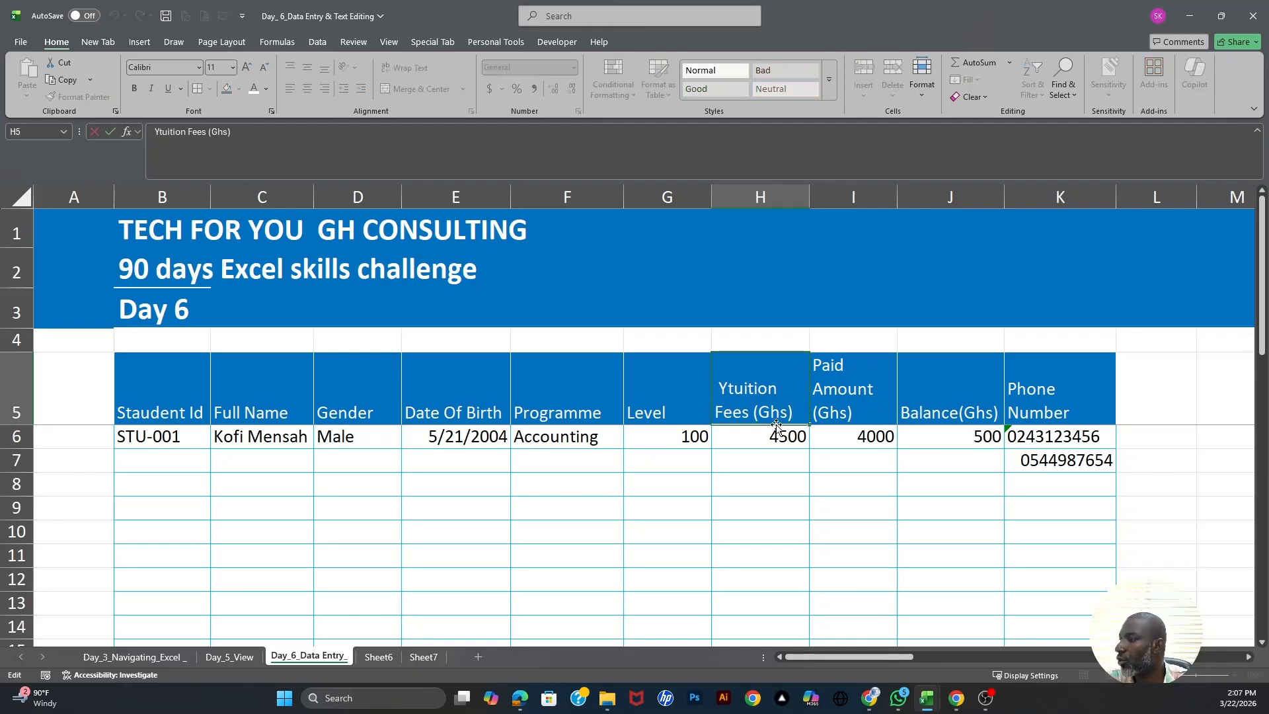
pyautogui.press('Home')
pyautogui.press('BackSpace')
pyautogui.press('BackSpace')
pyautogui.press('BackSpace')
pyautogui.press('BackSpace')
pyautogui.press('BackSpace')
pyautogui.press('BackSpace')
pyautogui.press('BackSpace')
pyautogui.press('BackSpace')
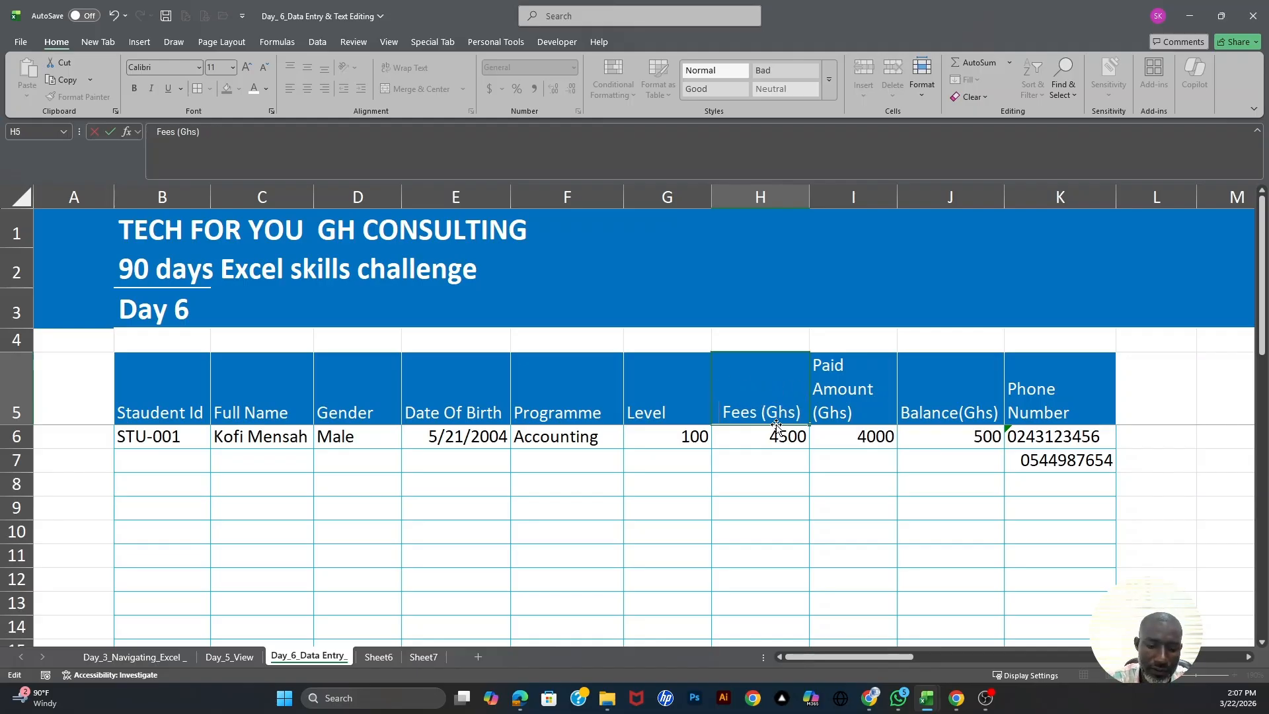
pyautogui.write('T ui ')
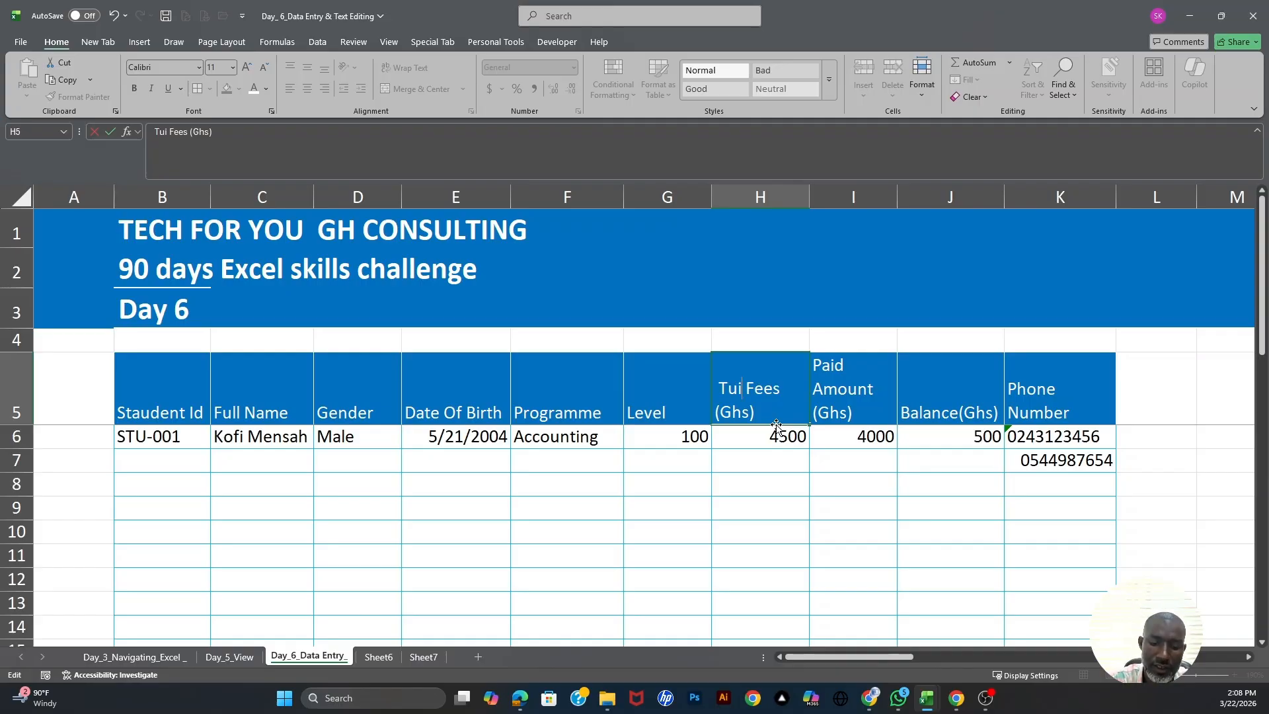
pyautogui.write('tion')
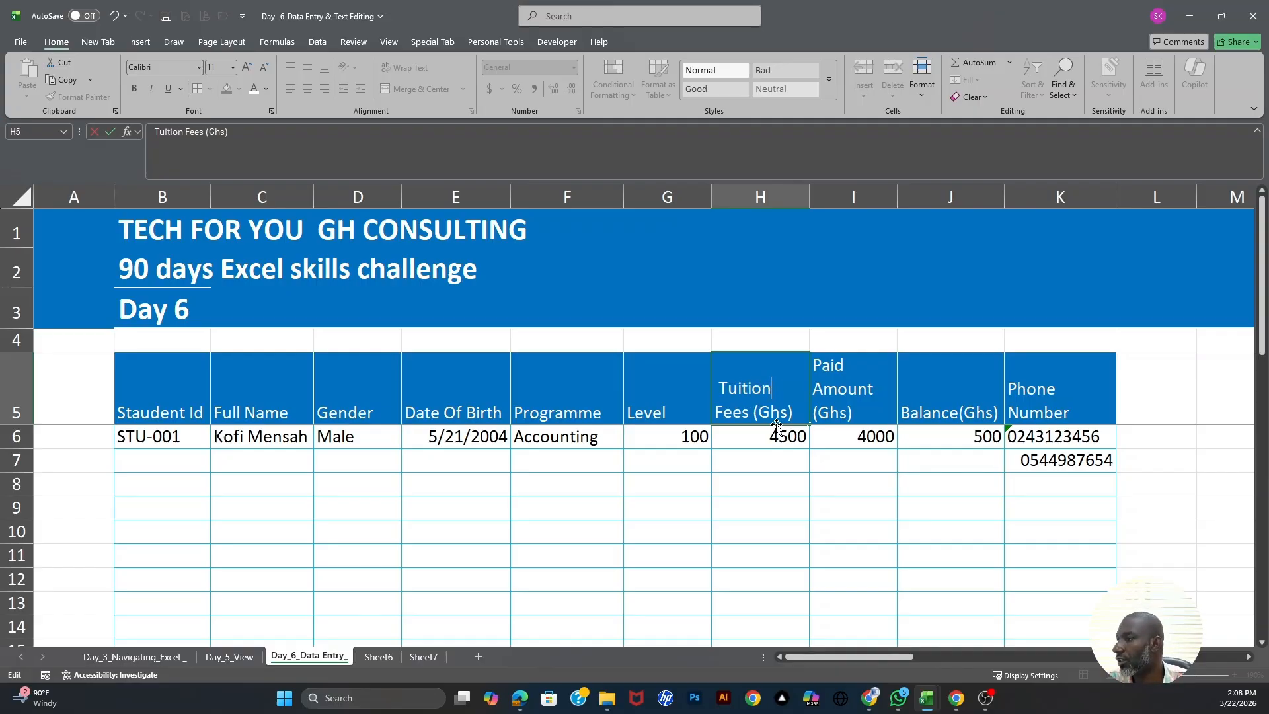
pyautogui.click(755, 434)
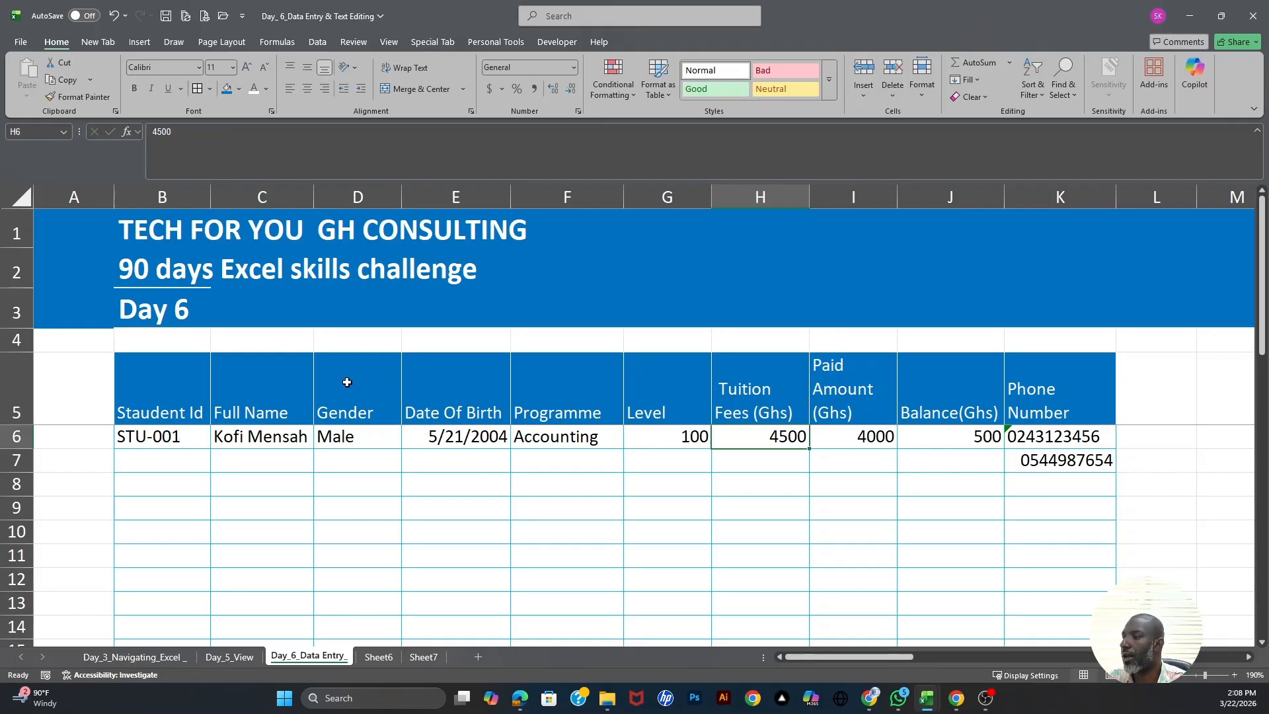
# - Start row 7 with ID STU-002, the student's full name, Female, and birth date 8/22/2003
pyautogui.click(156, 459)
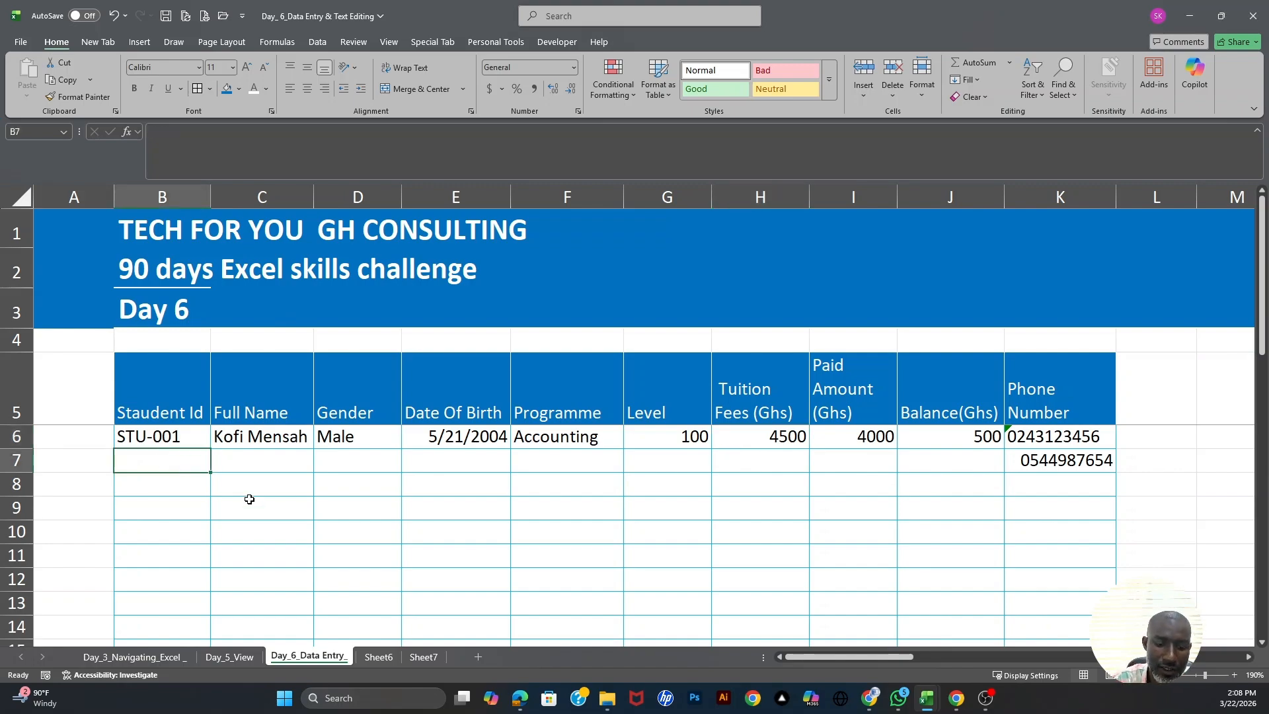
pyautogui.write('Stu')
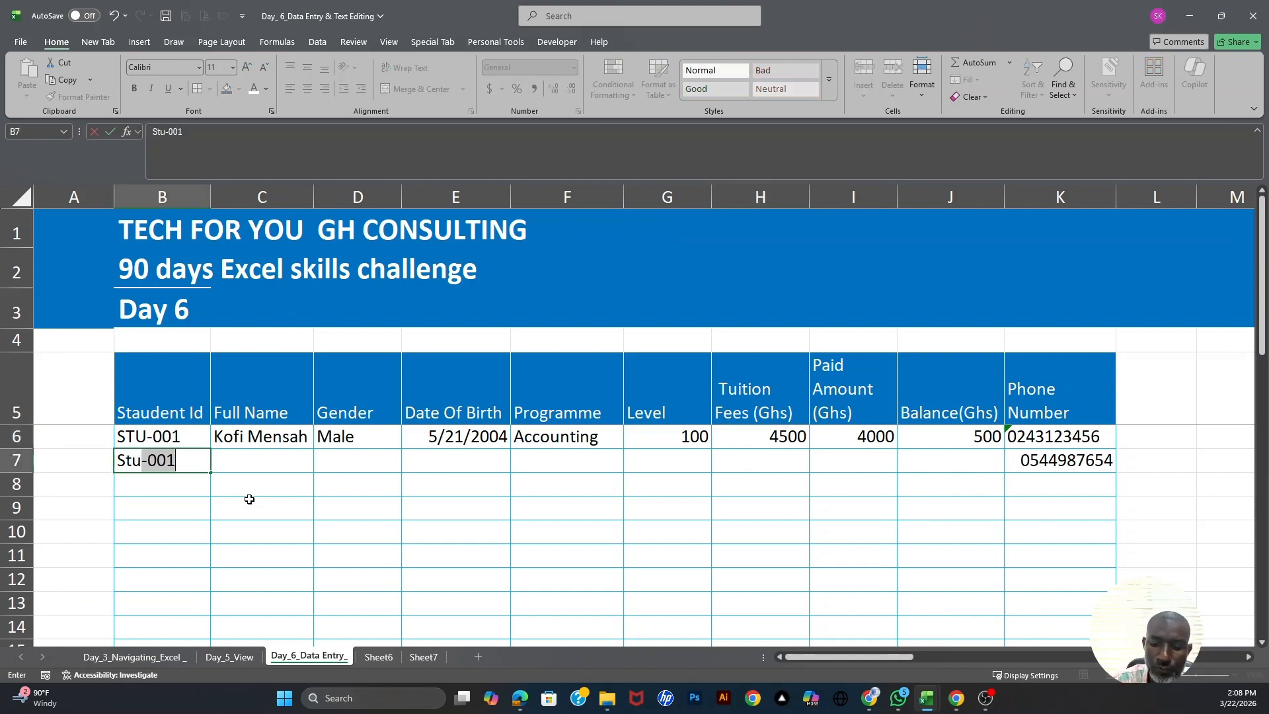
pyautogui.write('_000')
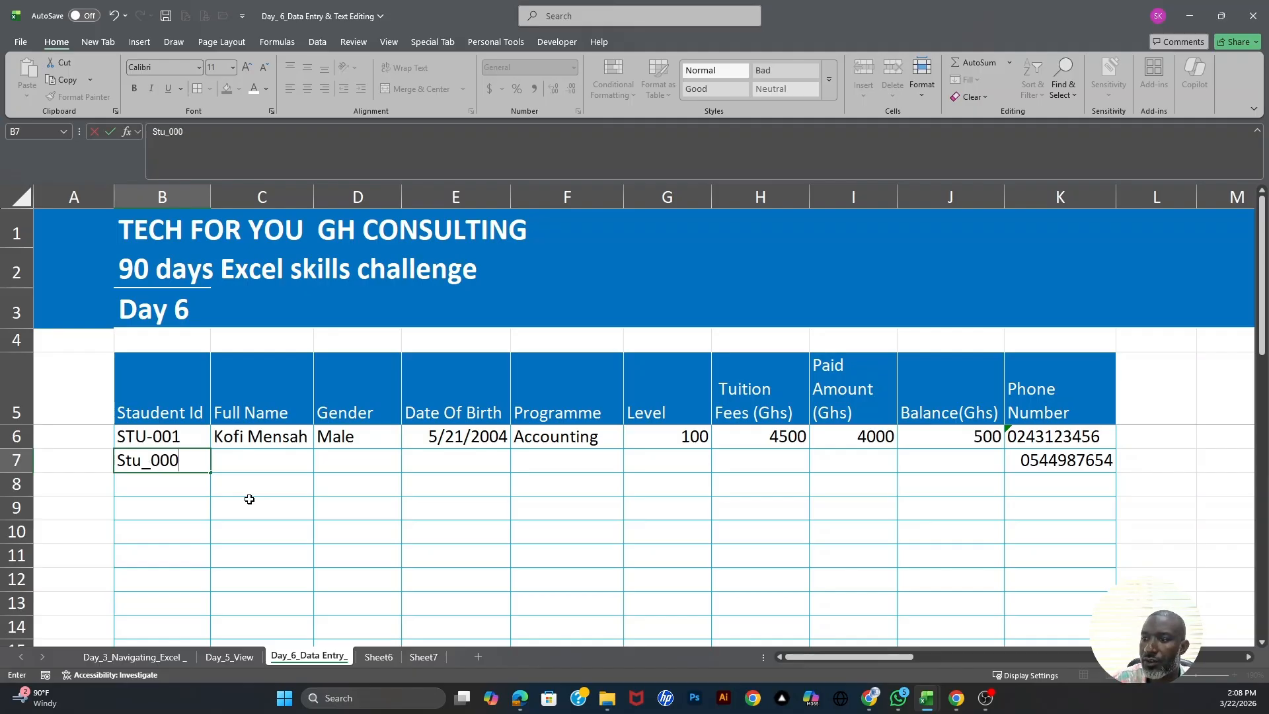
pyautogui.press('BackSpace')
pyautogui.press('BackSpace')
pyautogui.press('BackSpace')
pyautogui.press('BackSpace')
pyautogui.press('BackSpace')
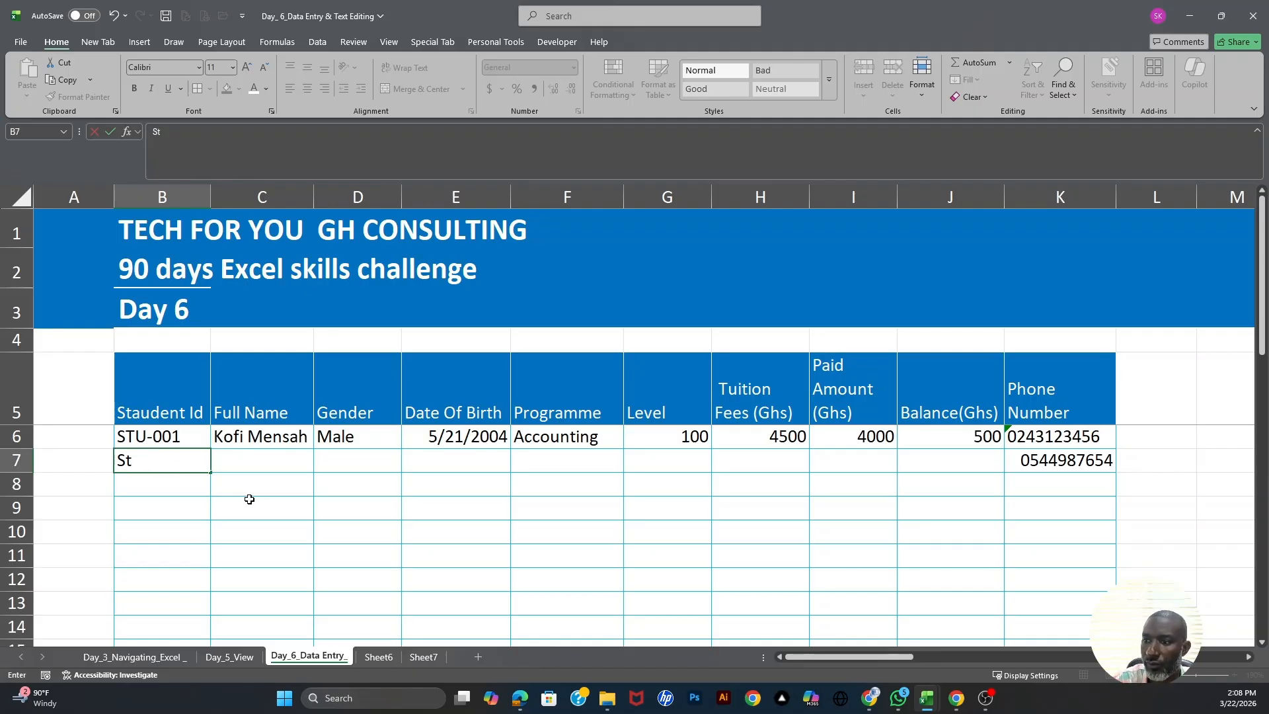
pyautogui.press('BackSpace')
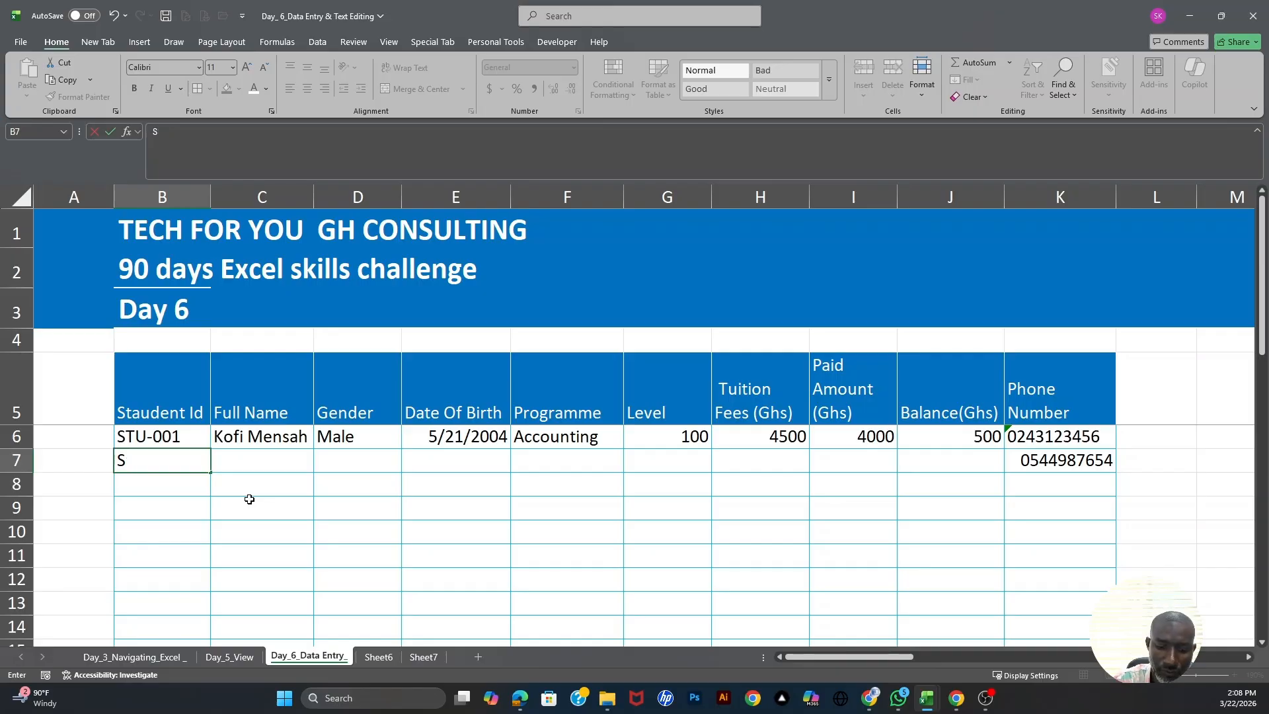
pyautogui.write('TU')
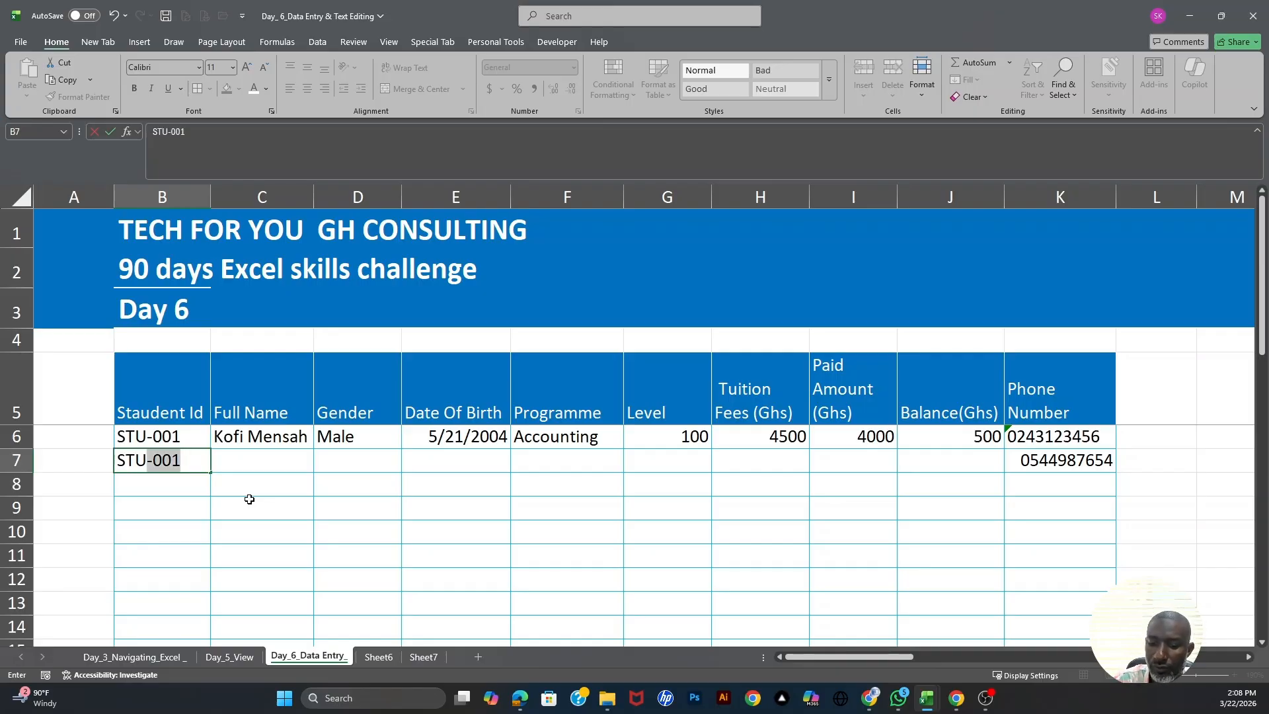
pyautogui.write('-002')
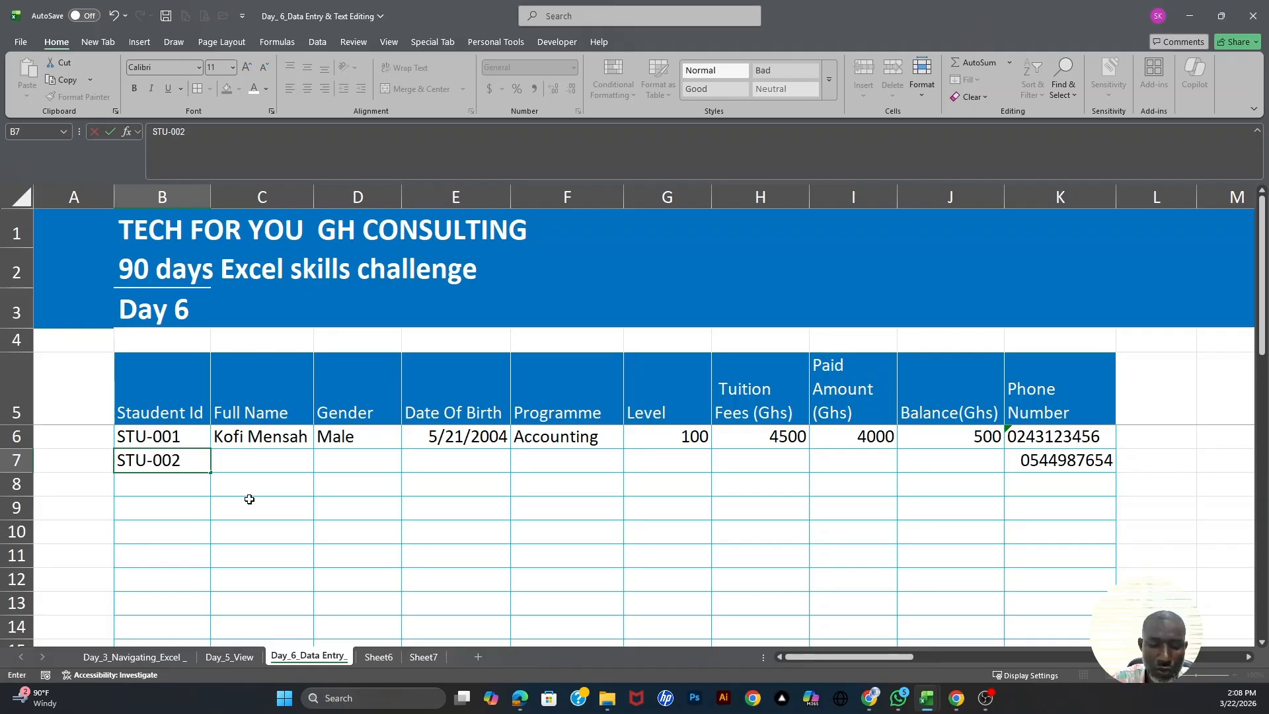
pyautogui.press('Tab')
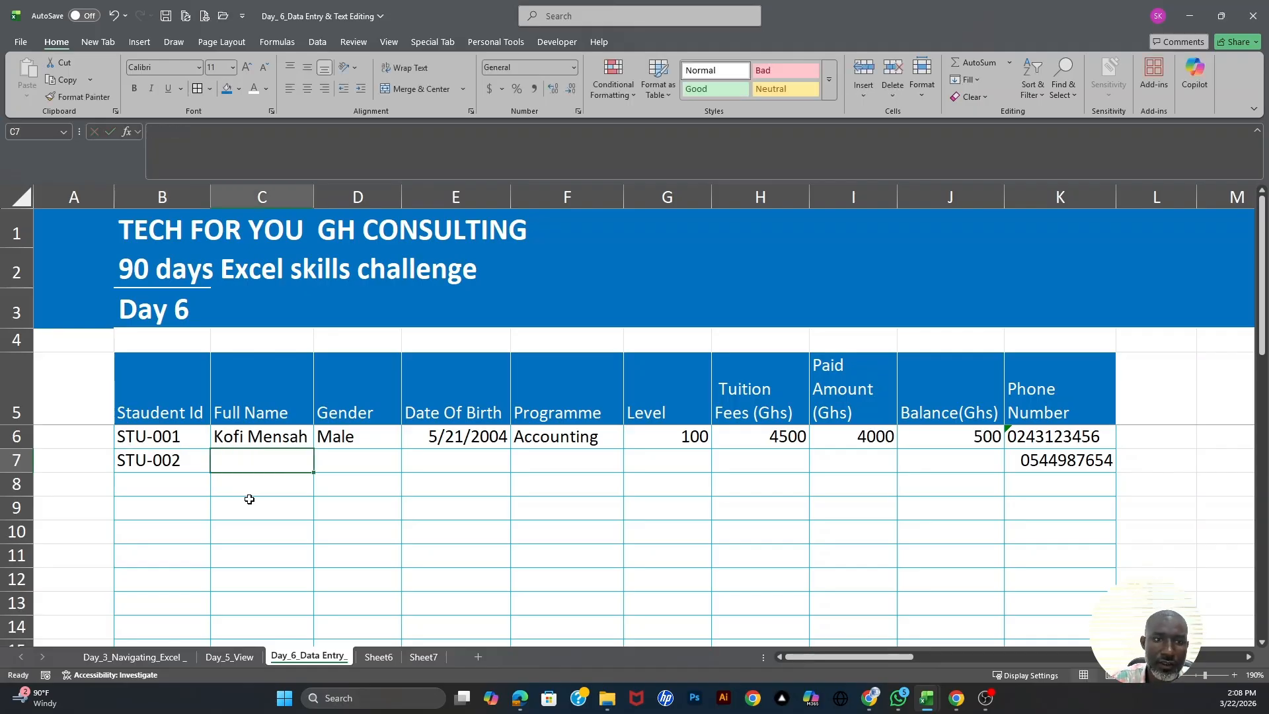
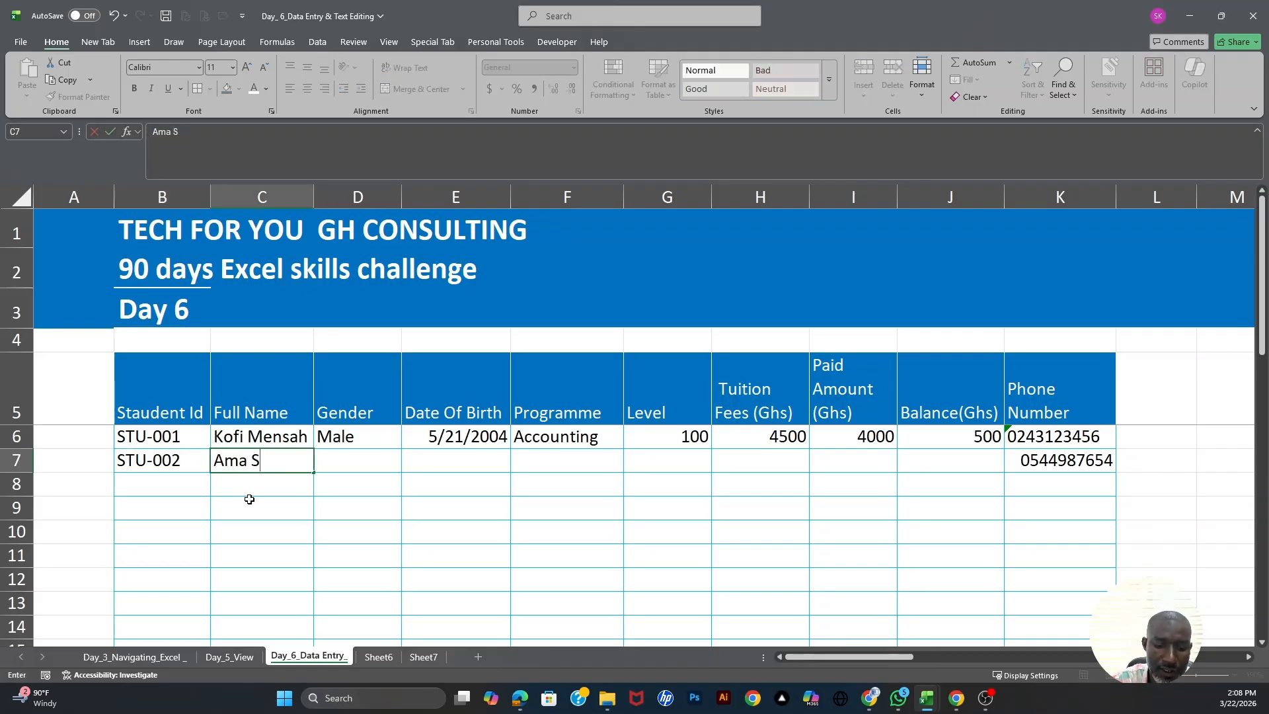
pyautogui.press('Tab')
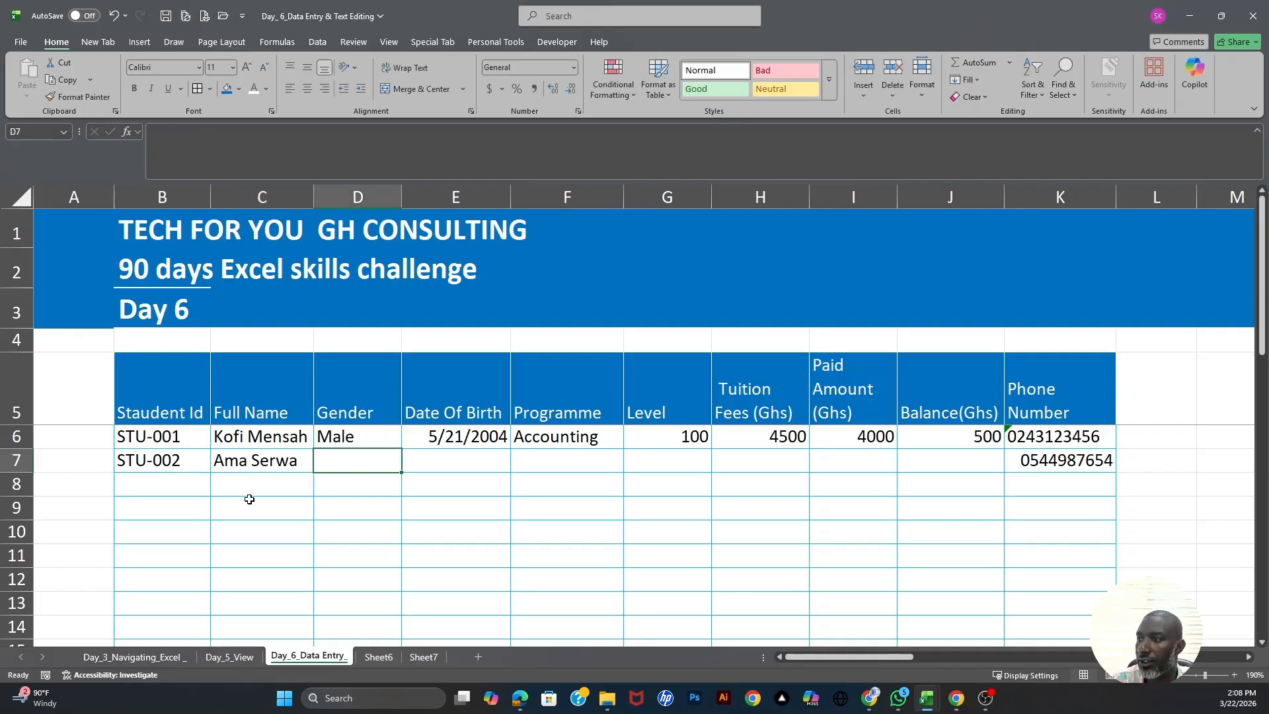
pyautogui.write('G')
pyautogui.press('BackSpace')
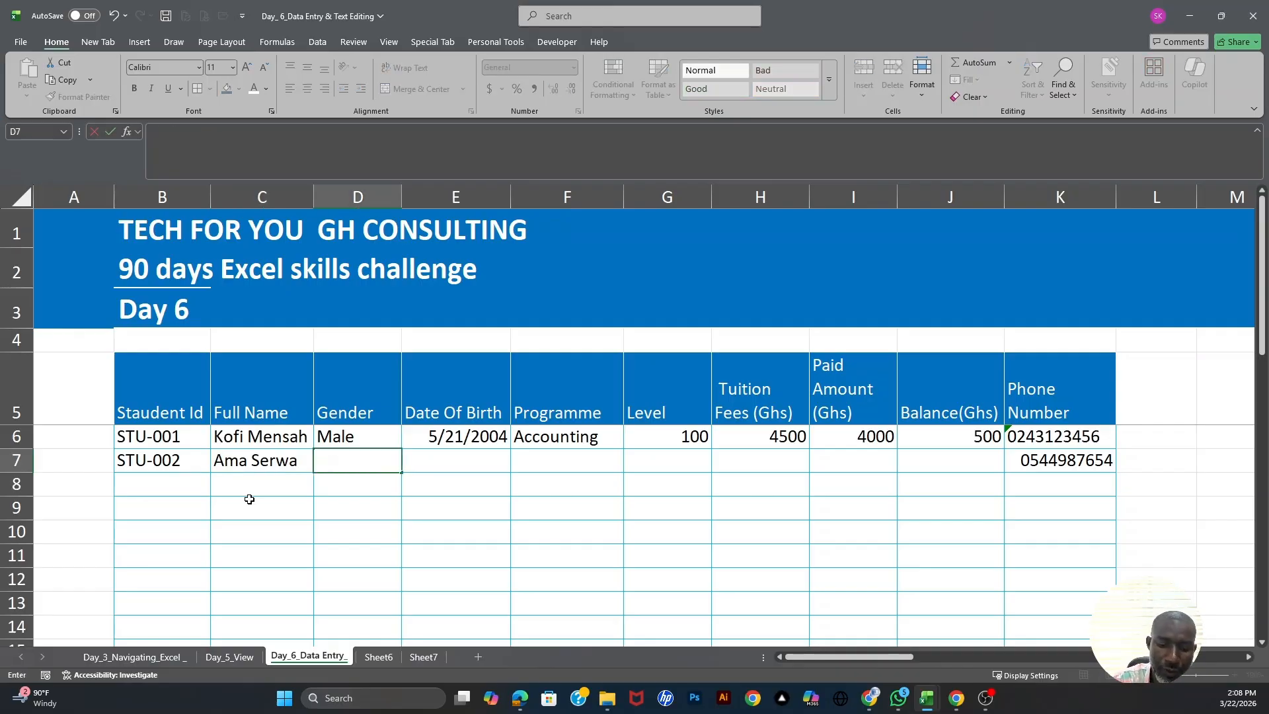
pyautogui.write('Femal')
pyautogui.press('Tab')
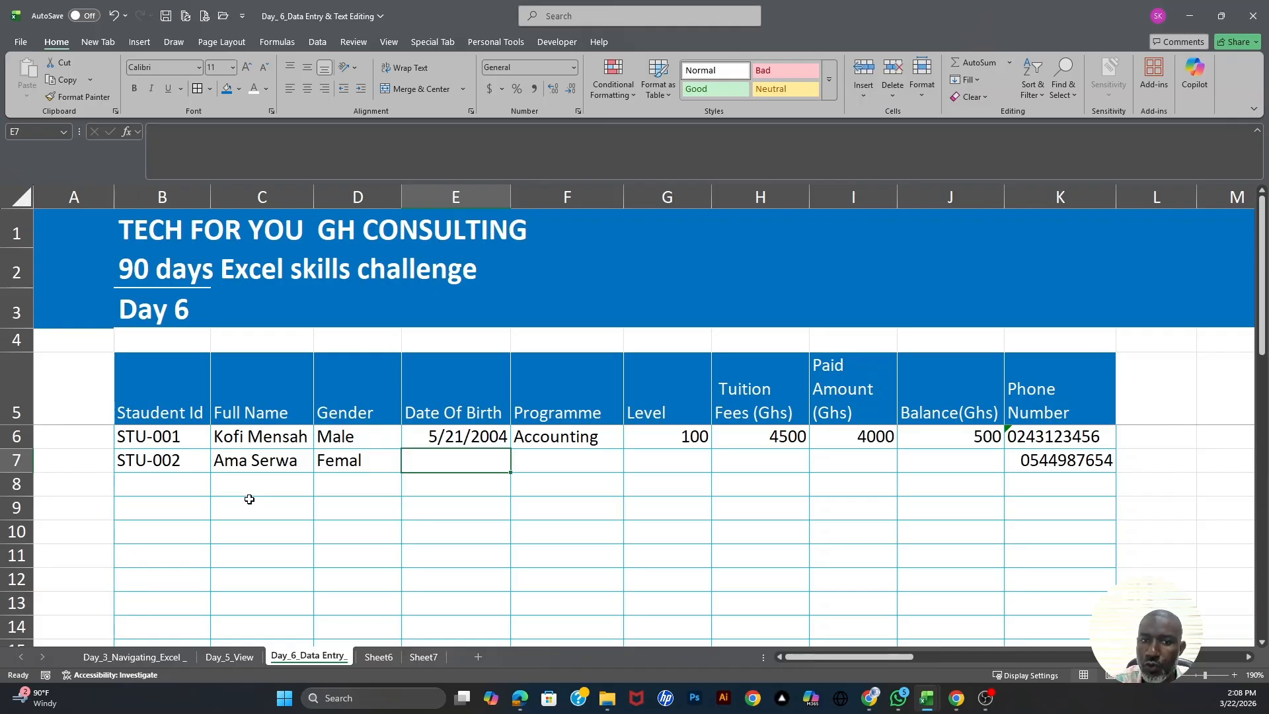
pyautogui.write('08')
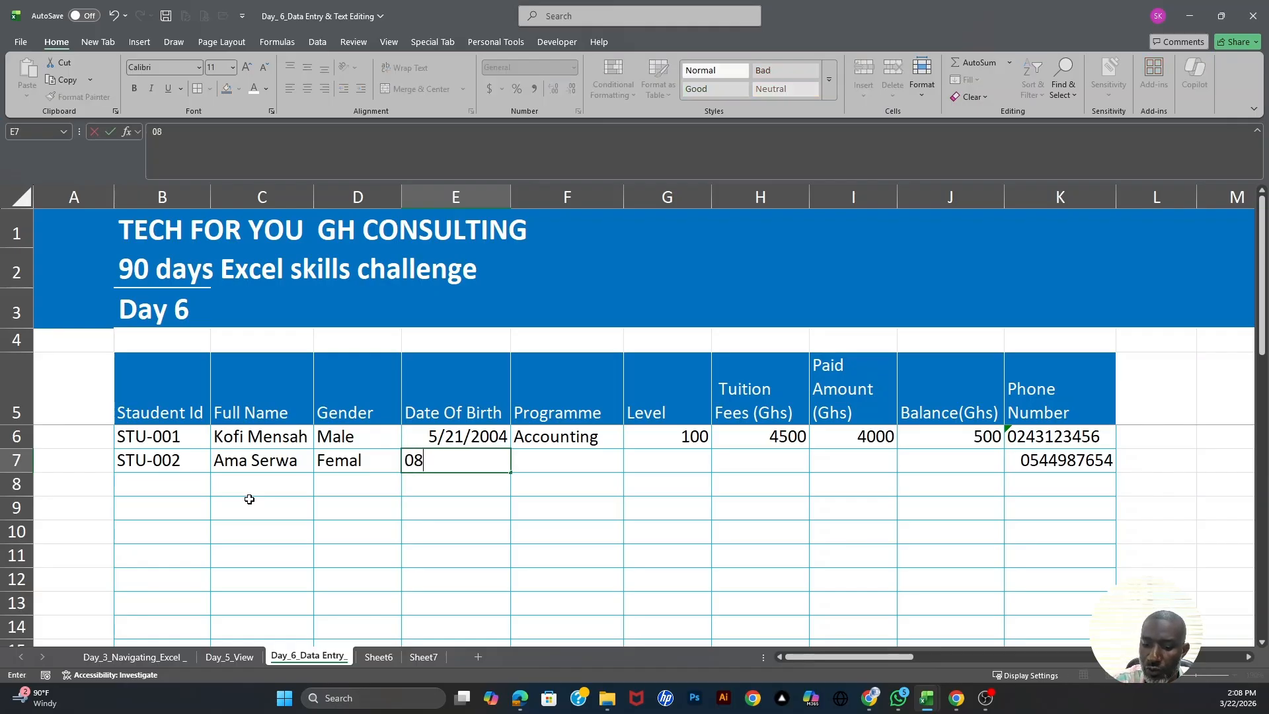
pyautogui.write('/22/2003')
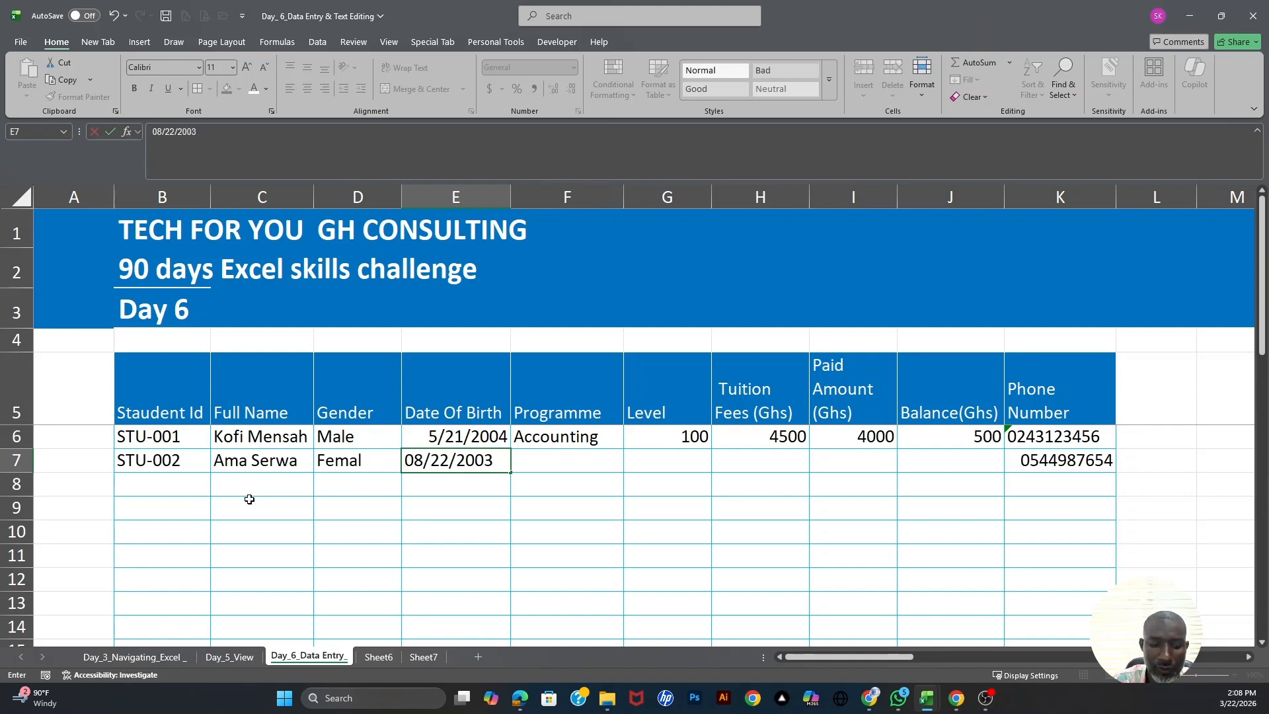
pyautogui.press('Tab')
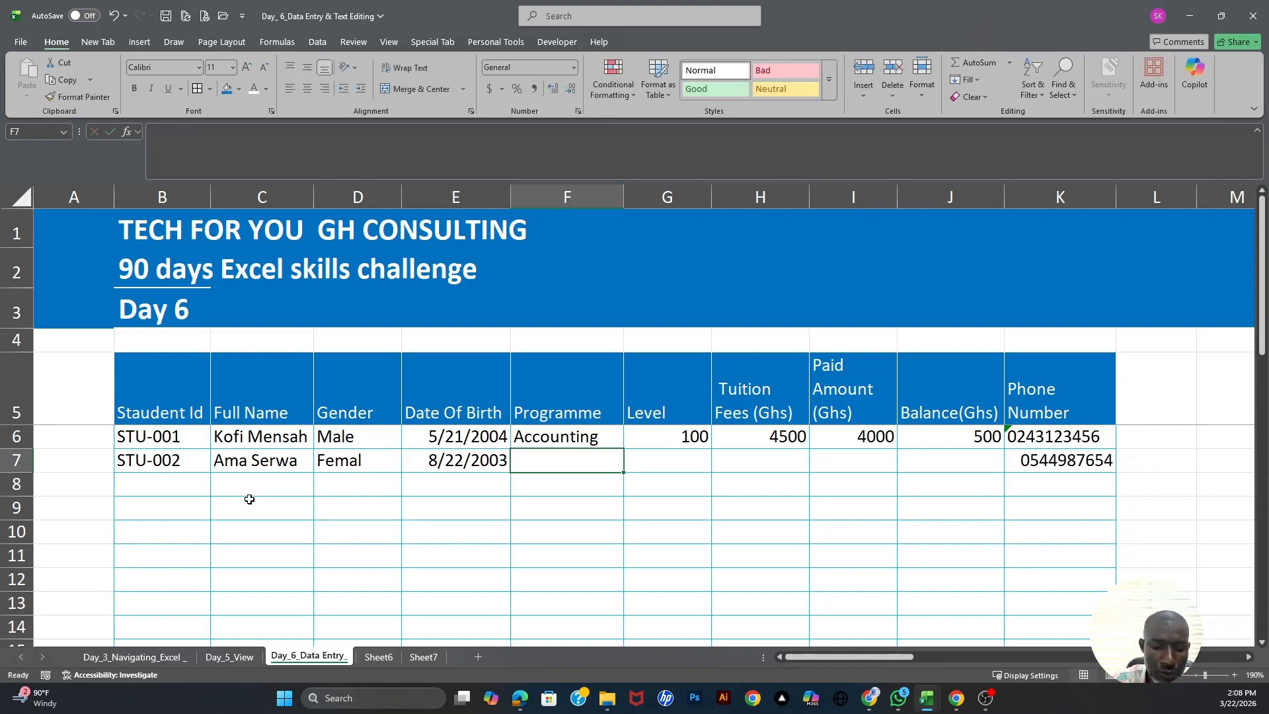
# - Fill F7:I7 with Nursing, level 200, tuition 5200 and paid 5200
pyautogui.write('Nur')
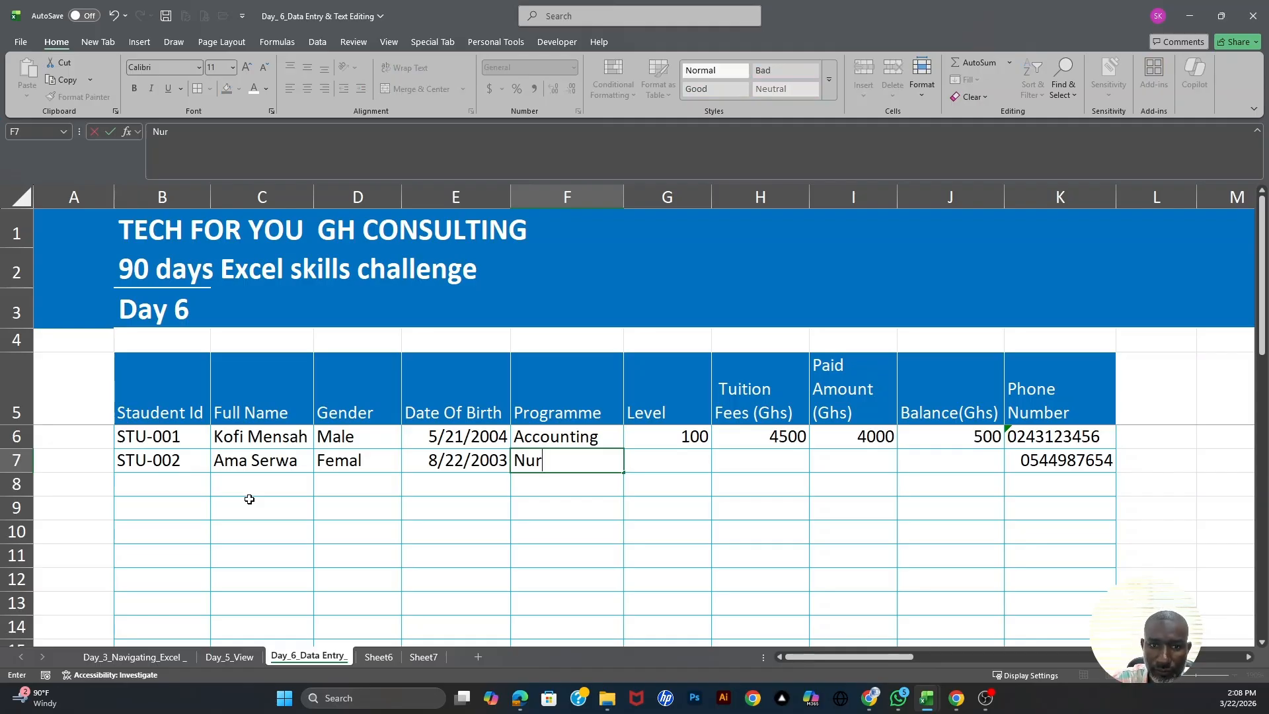
pyautogui.write('sing')
pyautogui.press('Tab')
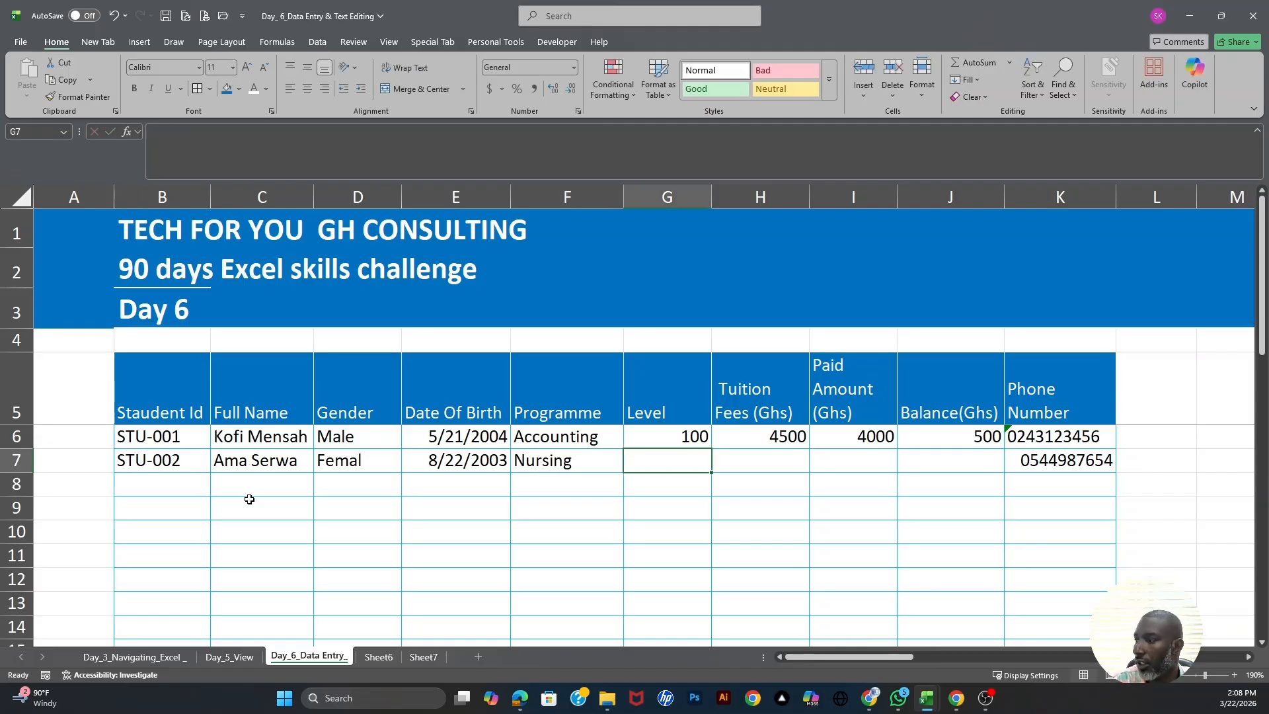
pyautogui.write('200')
pyautogui.press('Tab')
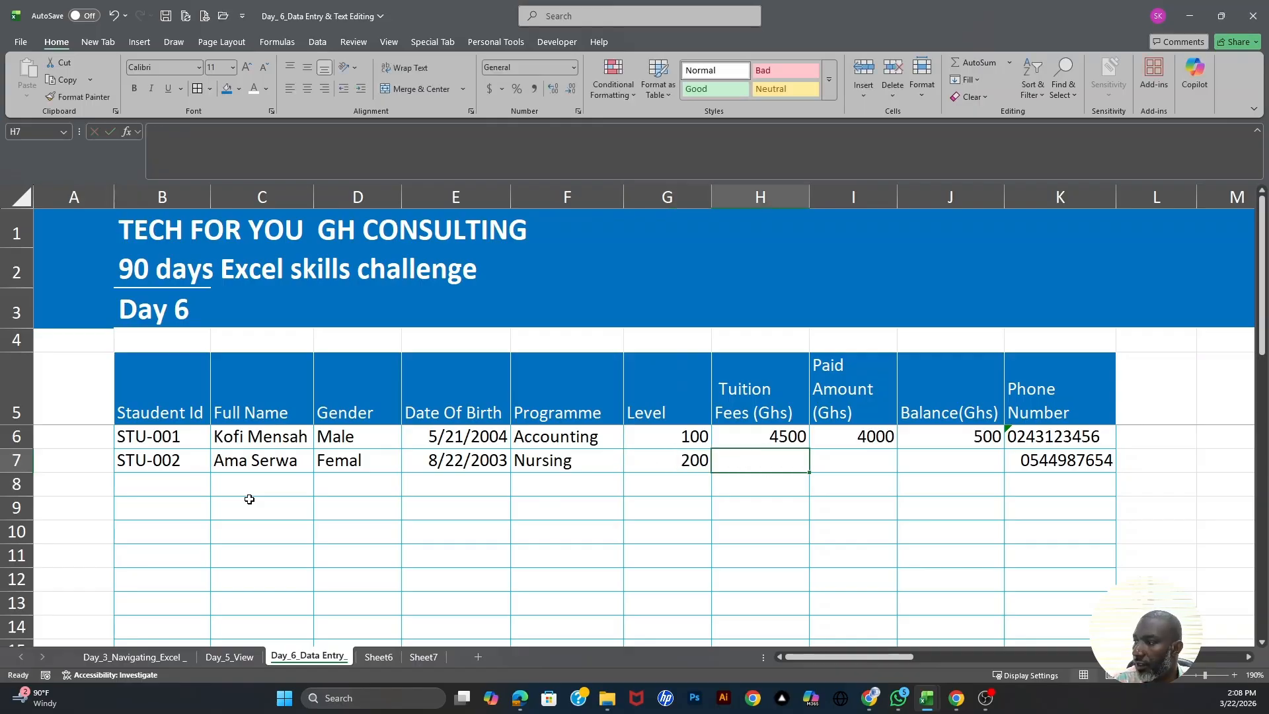
pyautogui.write('5200')
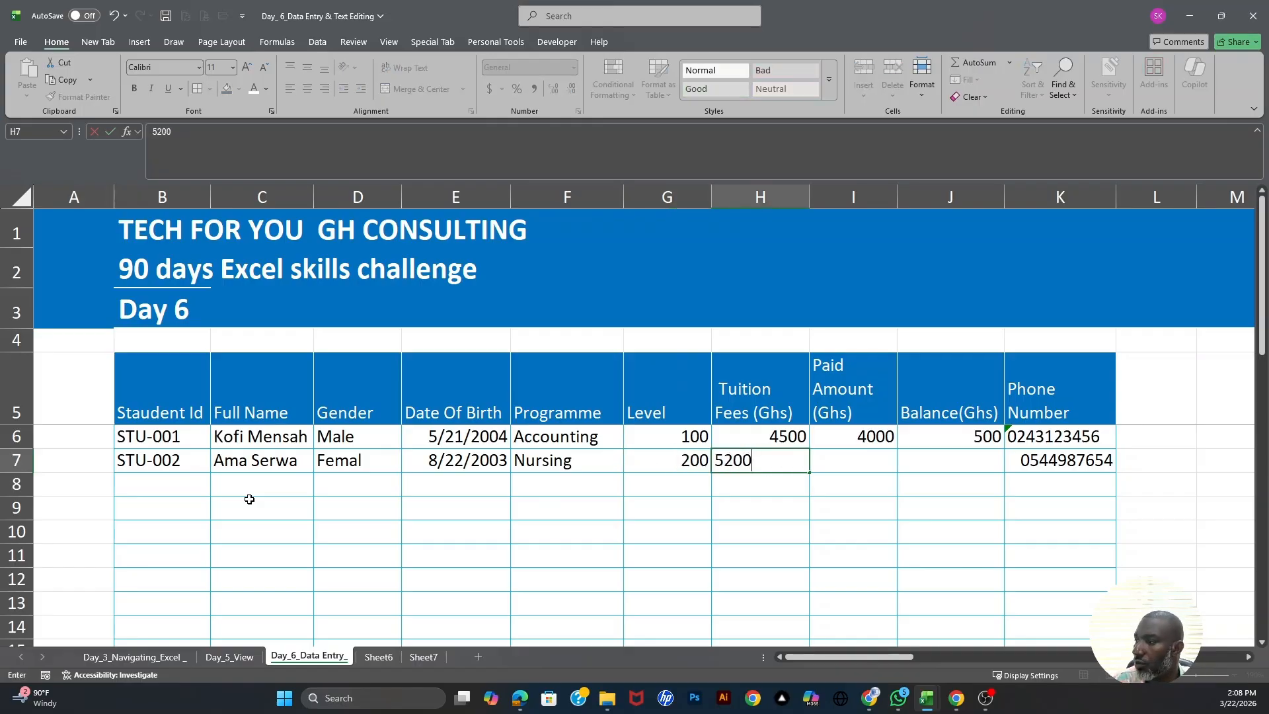
pyautogui.press('Tab')
pyautogui.write('522')
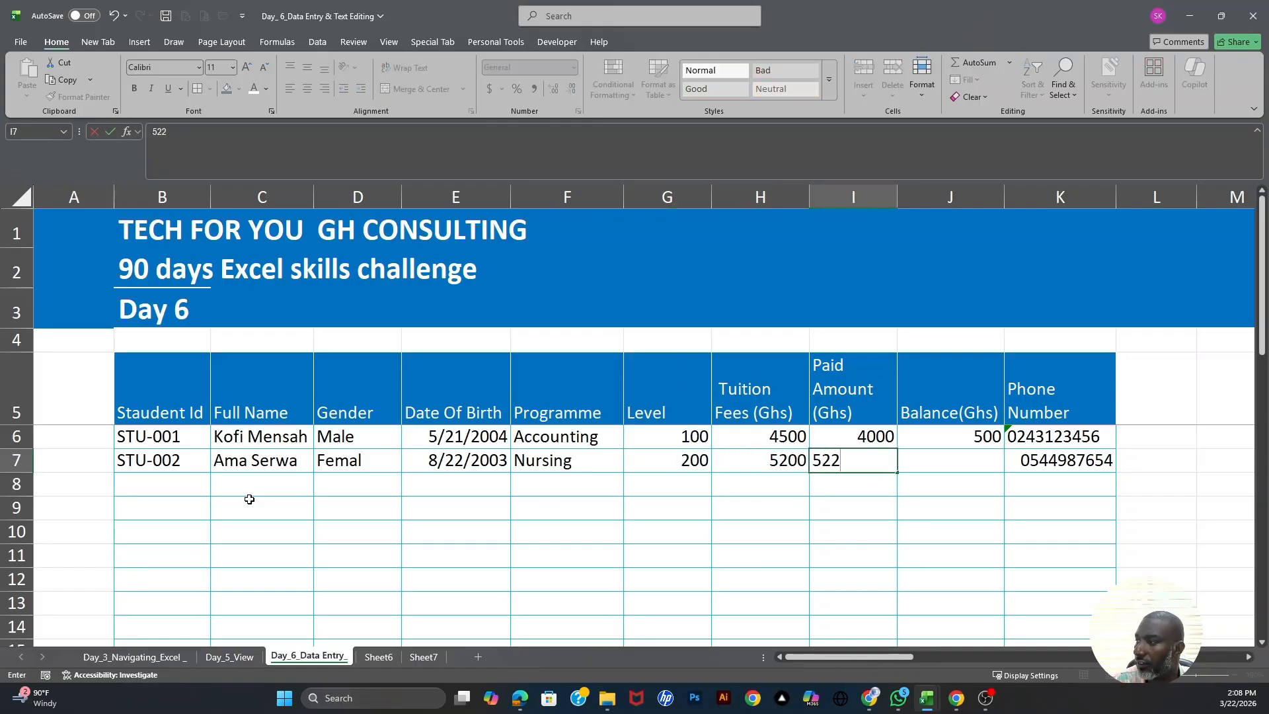
pyautogui.press('BackSpace')
pyautogui.write('00')
pyautogui.press('Tab')
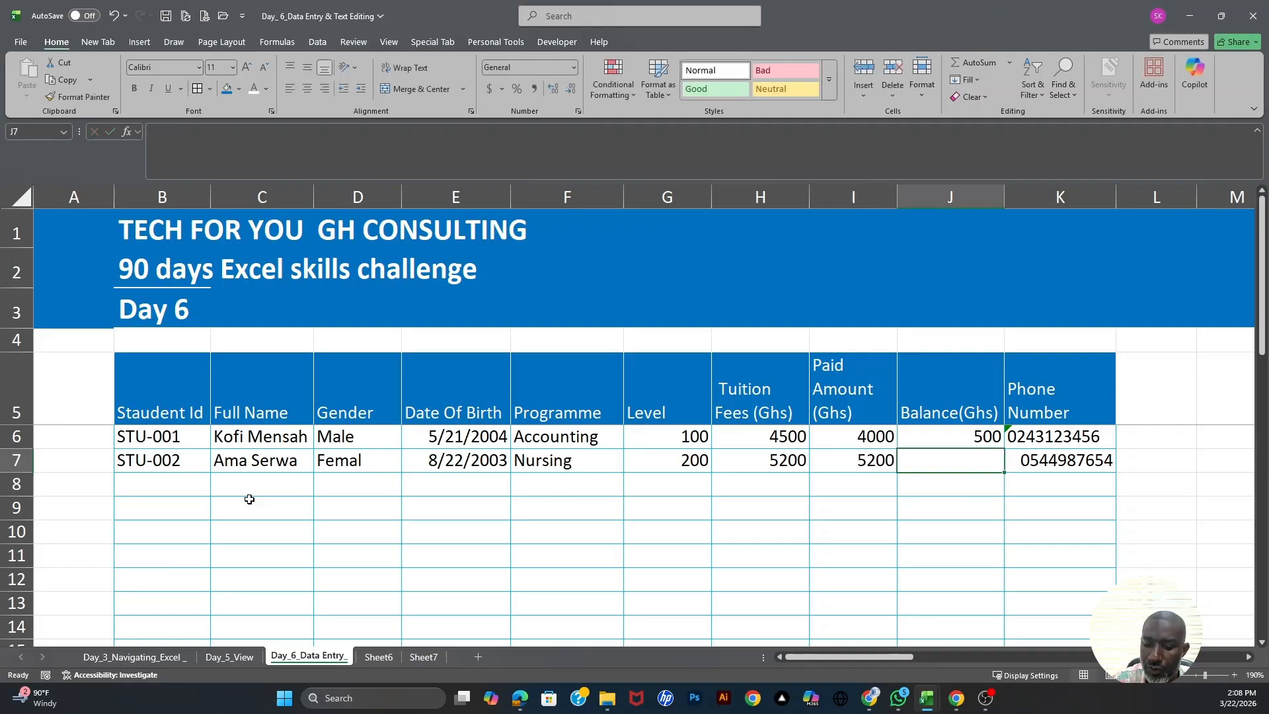
# - Copy J6's balance formula into J7, producing =H7-I7 and a balance of 0
pyautogui.press('Up')
pyautogui.hotkey('ctrl', 'c')
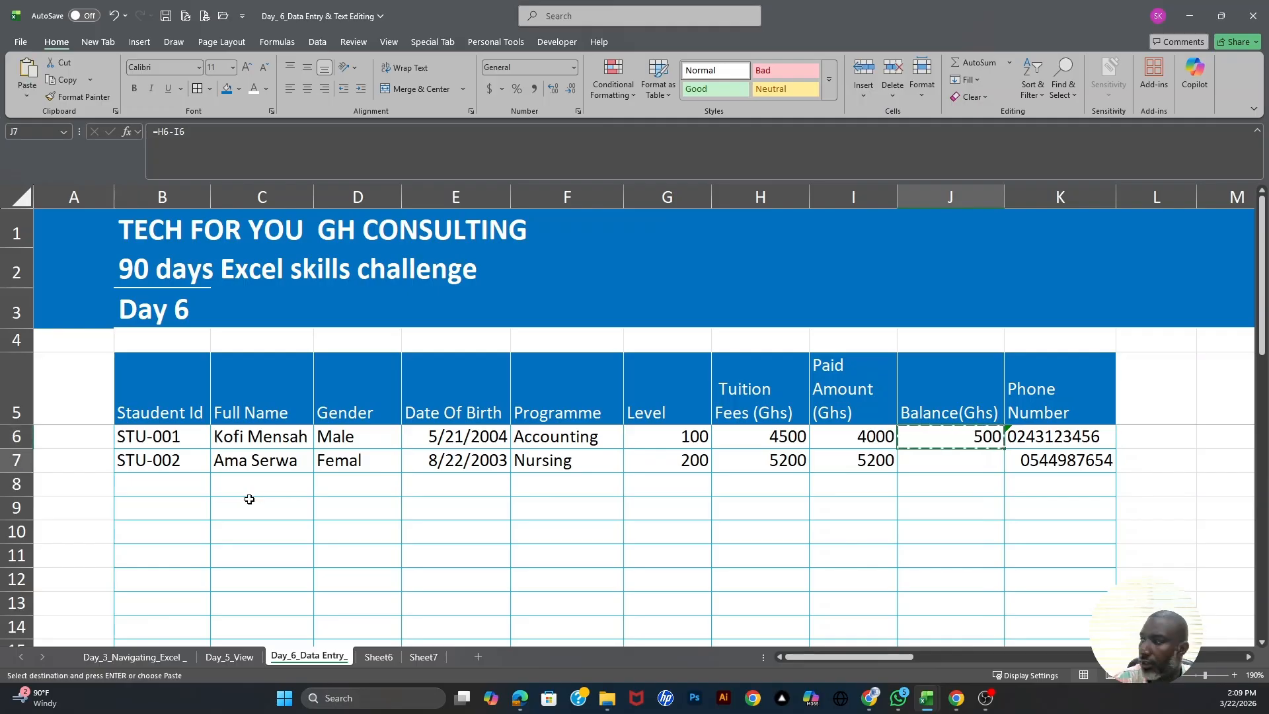
pyautogui.press('Down')
pyautogui.hotkey('ctrl', 'v')
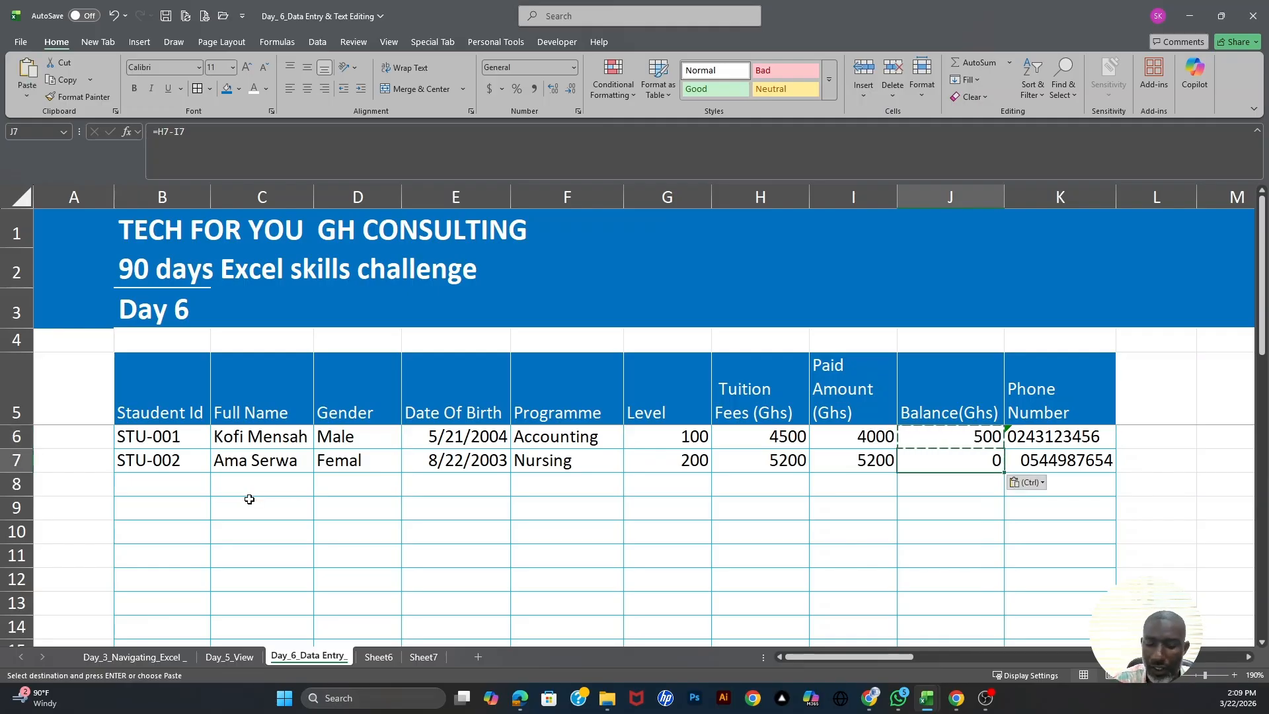
pyautogui.press('Right')
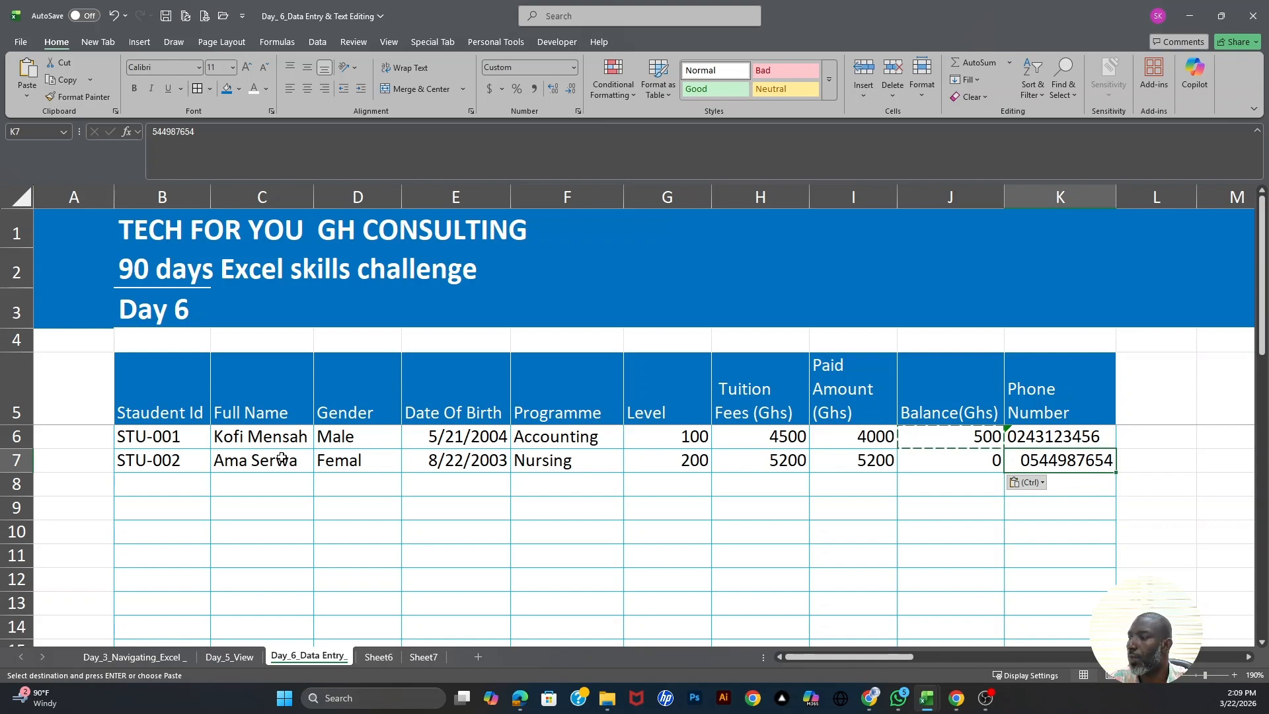
pyautogui.moveTo(164, 463); pyautogui.dragTo(971, 464)
pyautogui.click(1045, 458)
pyautogui.moveTo(1059, 484); pyautogui.dragTo(1054, 578)
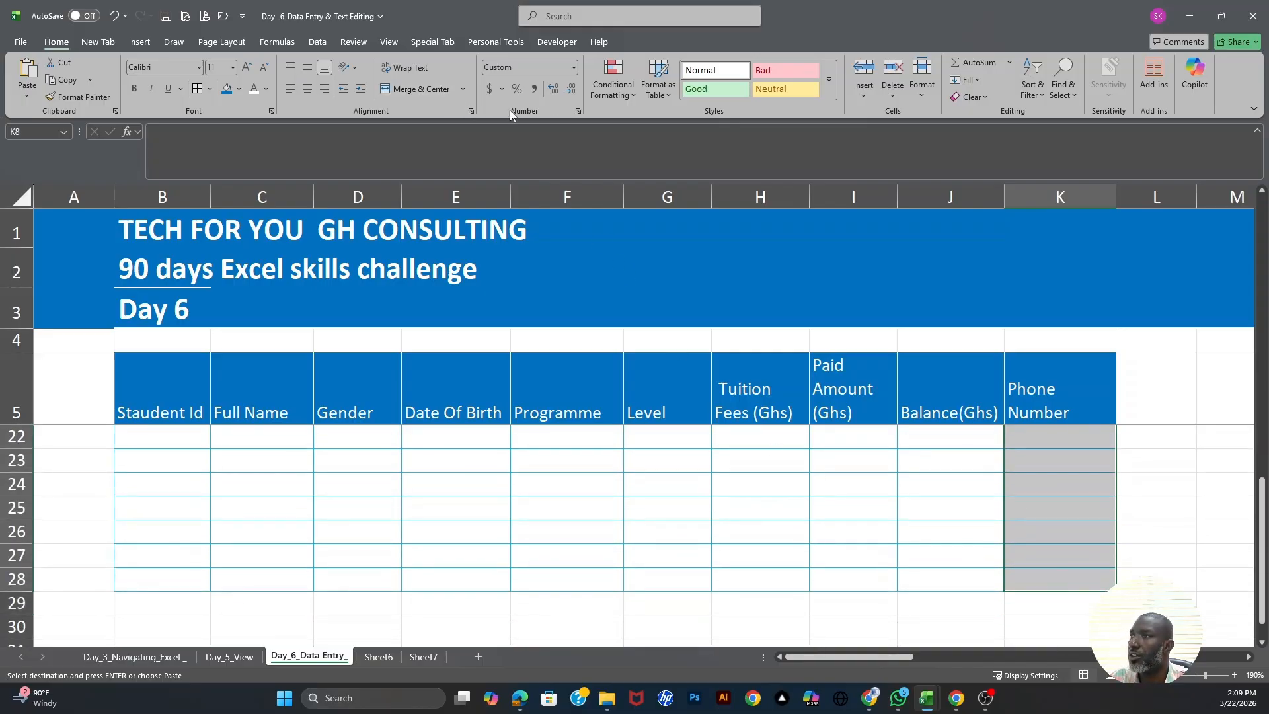
pyautogui.click(580, 112)
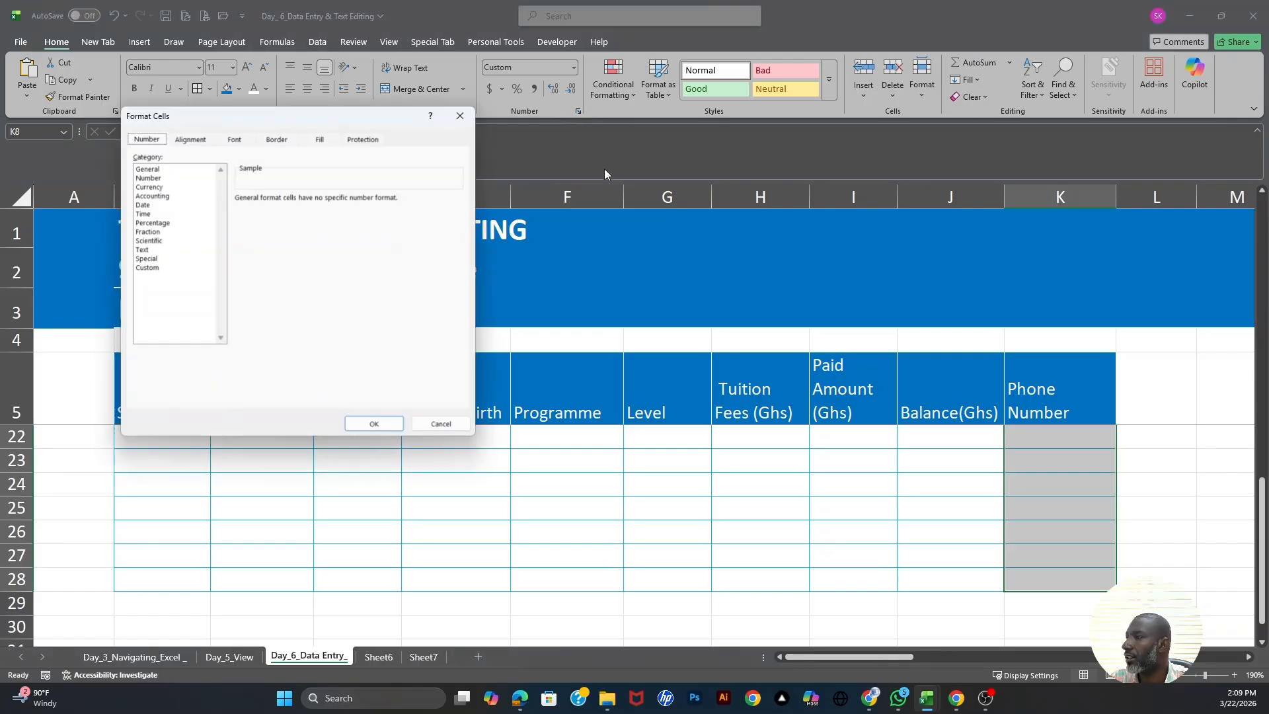
pyautogui.click(146, 268)
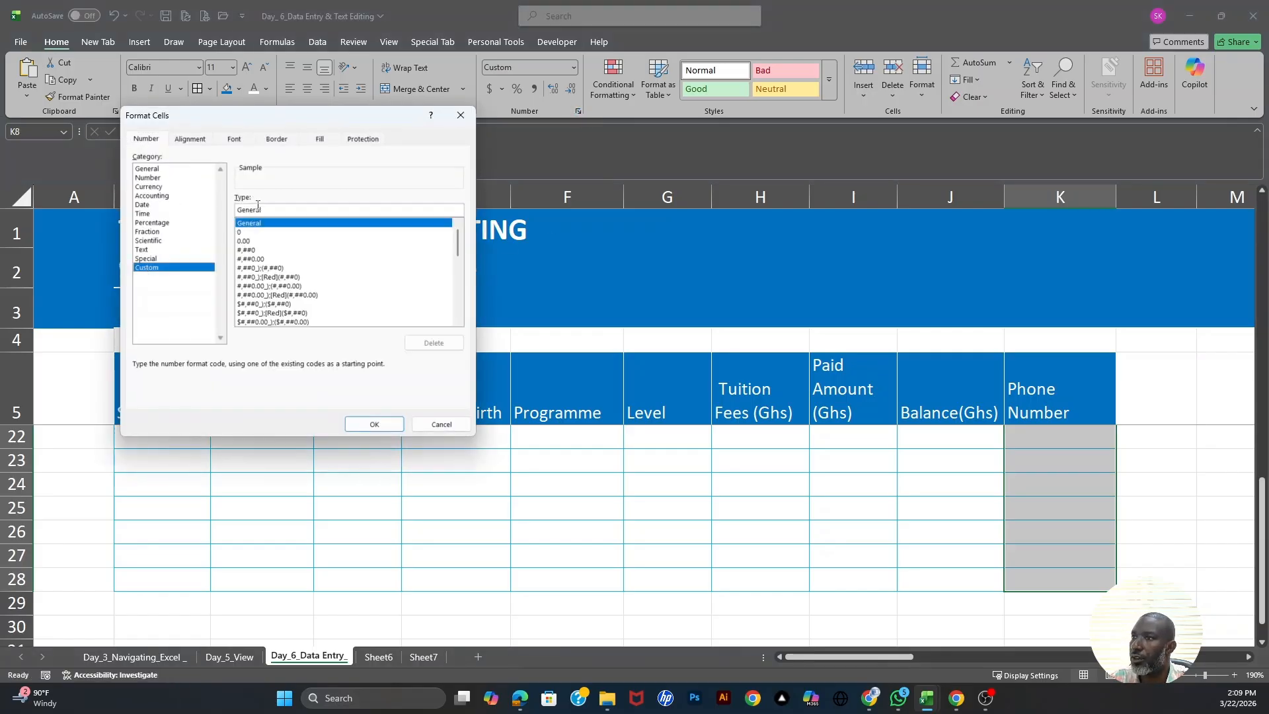
pyautogui.click(247, 232)
pyautogui.moveTo(274, 211); pyautogui.dragTo(182, 205)
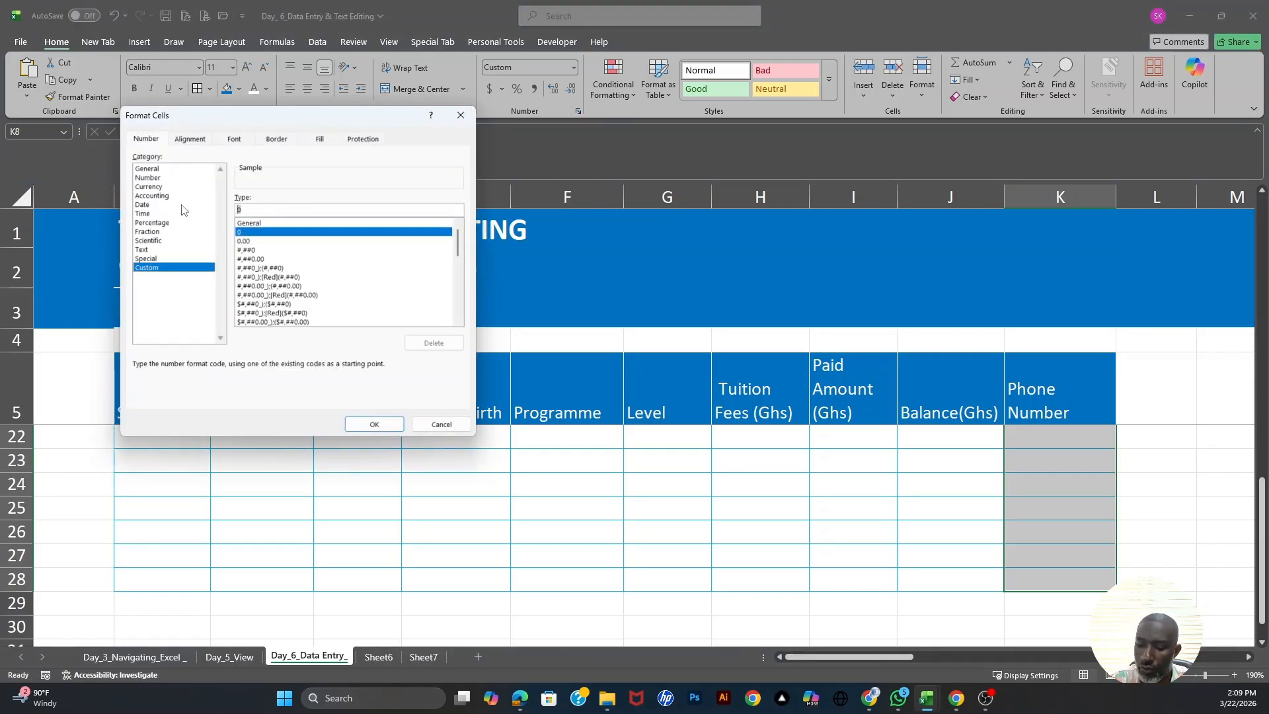
pyautogui.write('00')
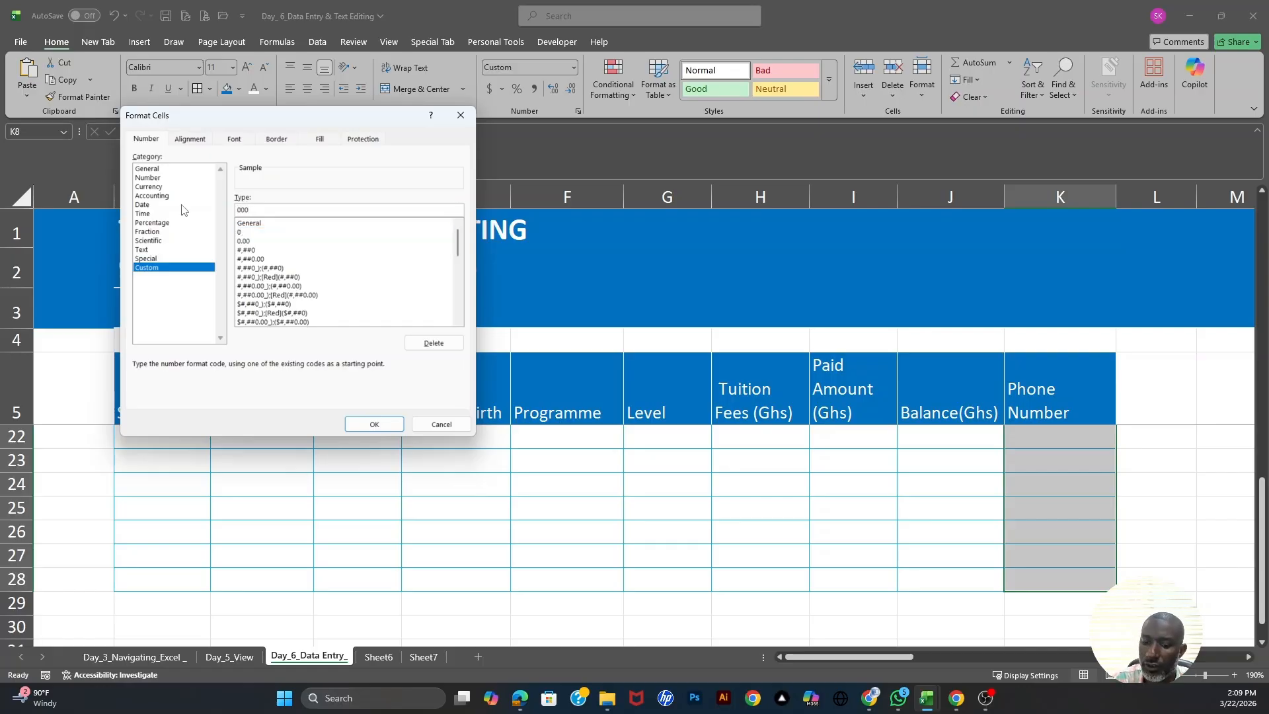
pyautogui.write('00000000')
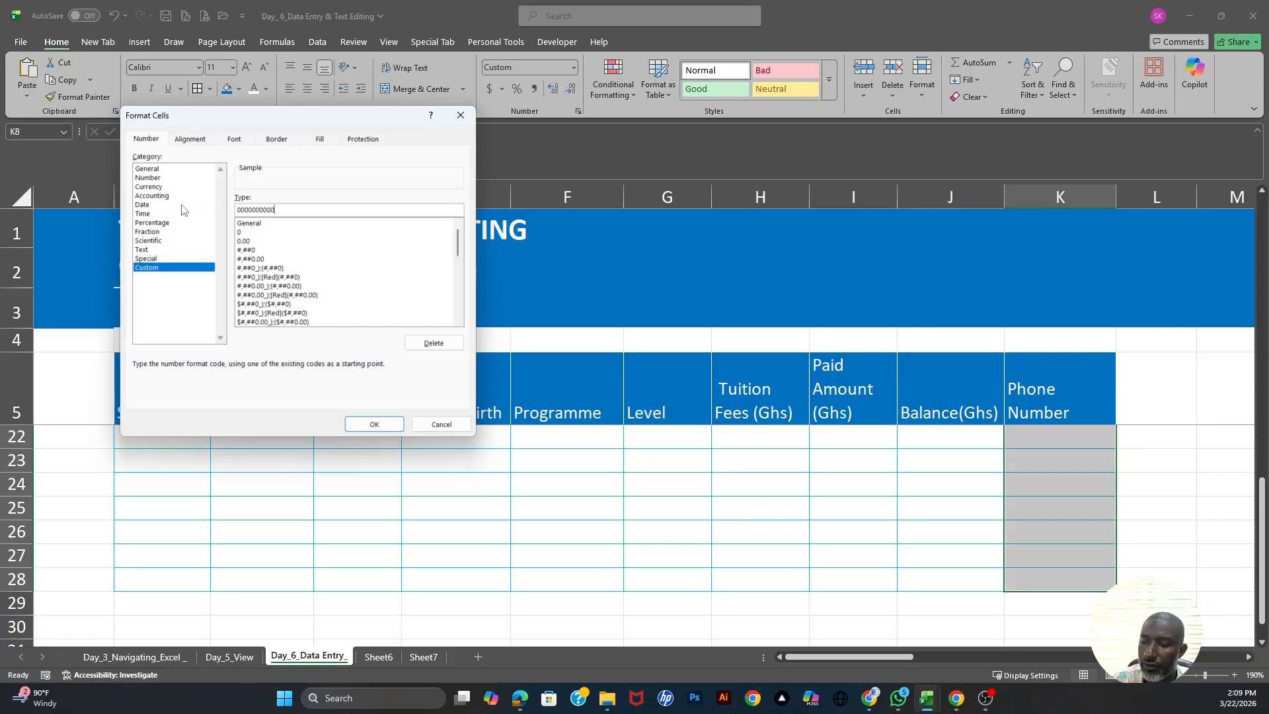
pyautogui.click(386, 426)
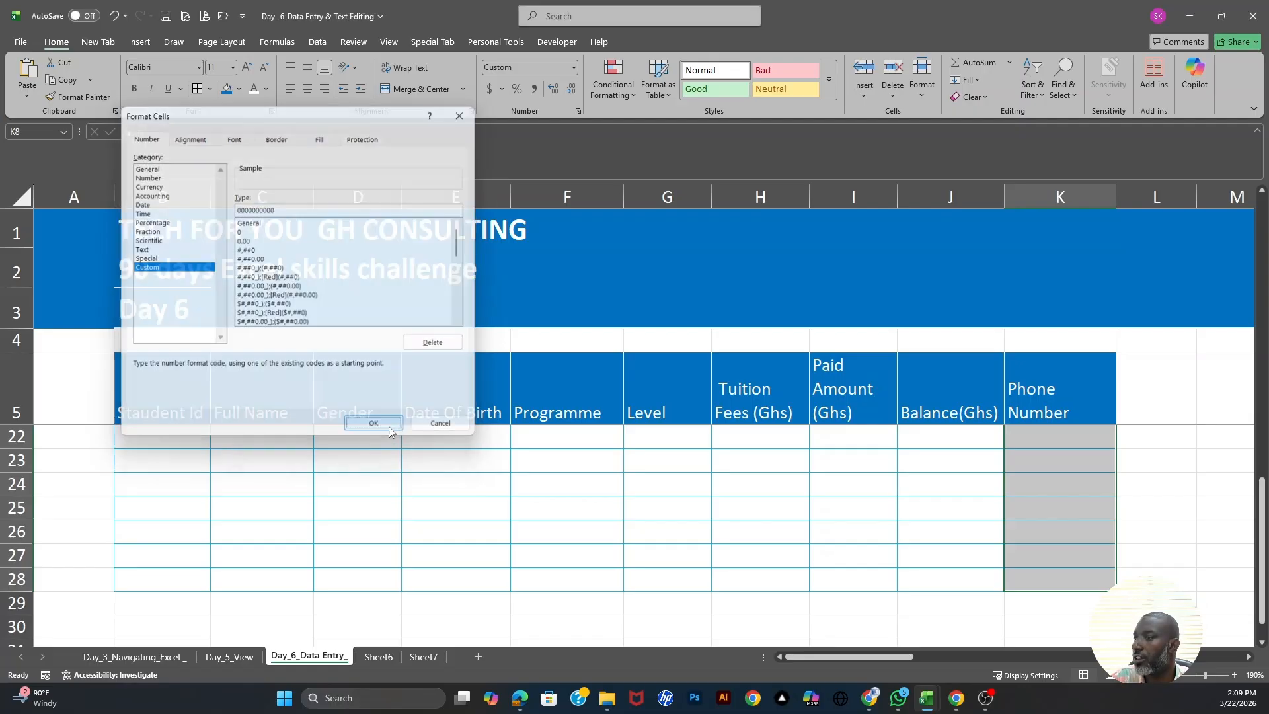
pyautogui.scroll(5, 858, 584)
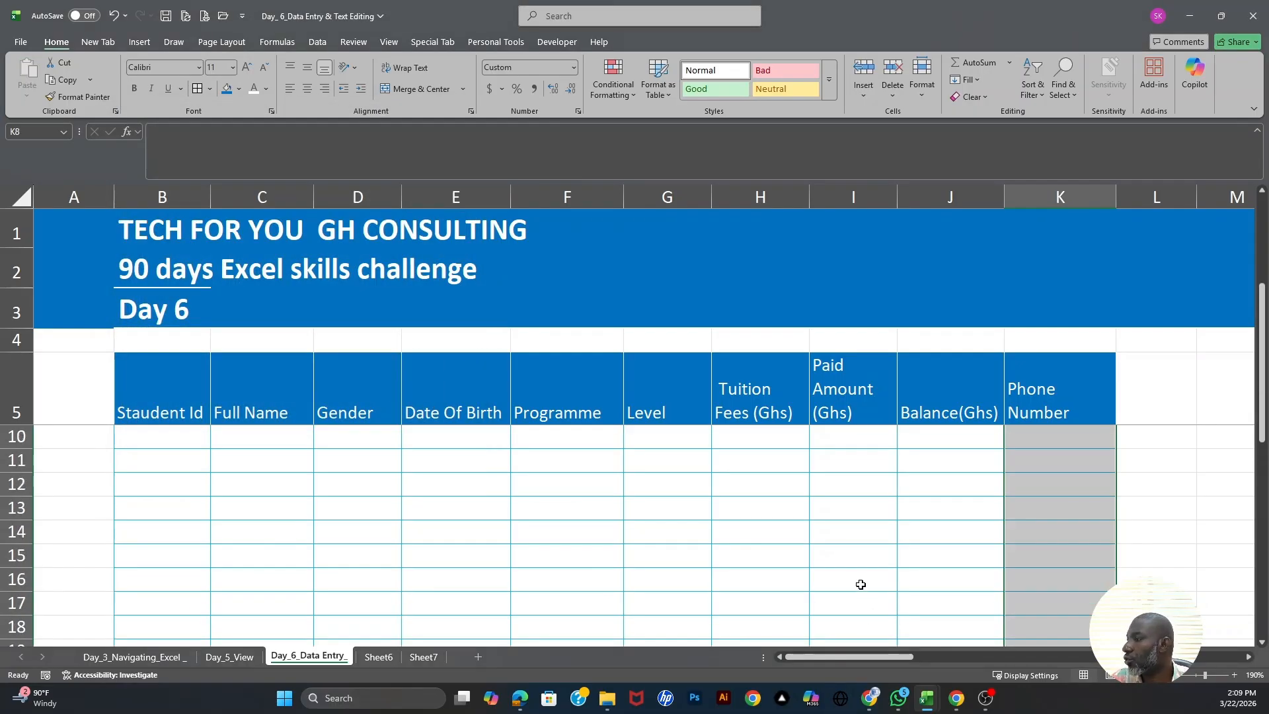
# - Copy the J7 balance formula into J8:J28, then select the fee figures H6:J28
pyautogui.click(962, 456)
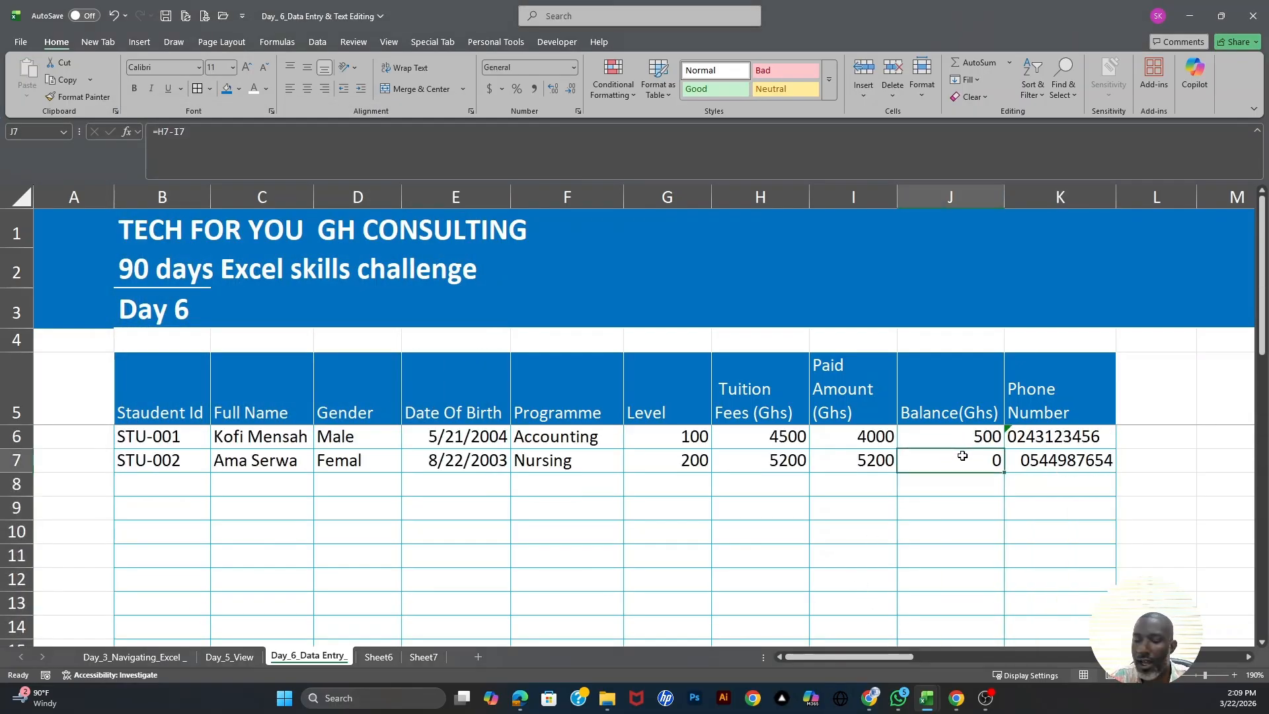
pyautogui.hotkey('ctrl', 'c')
pyautogui.moveTo(952, 484); pyautogui.dragTo(954, 559)
pyautogui.hotkey('ctrl', 'v')
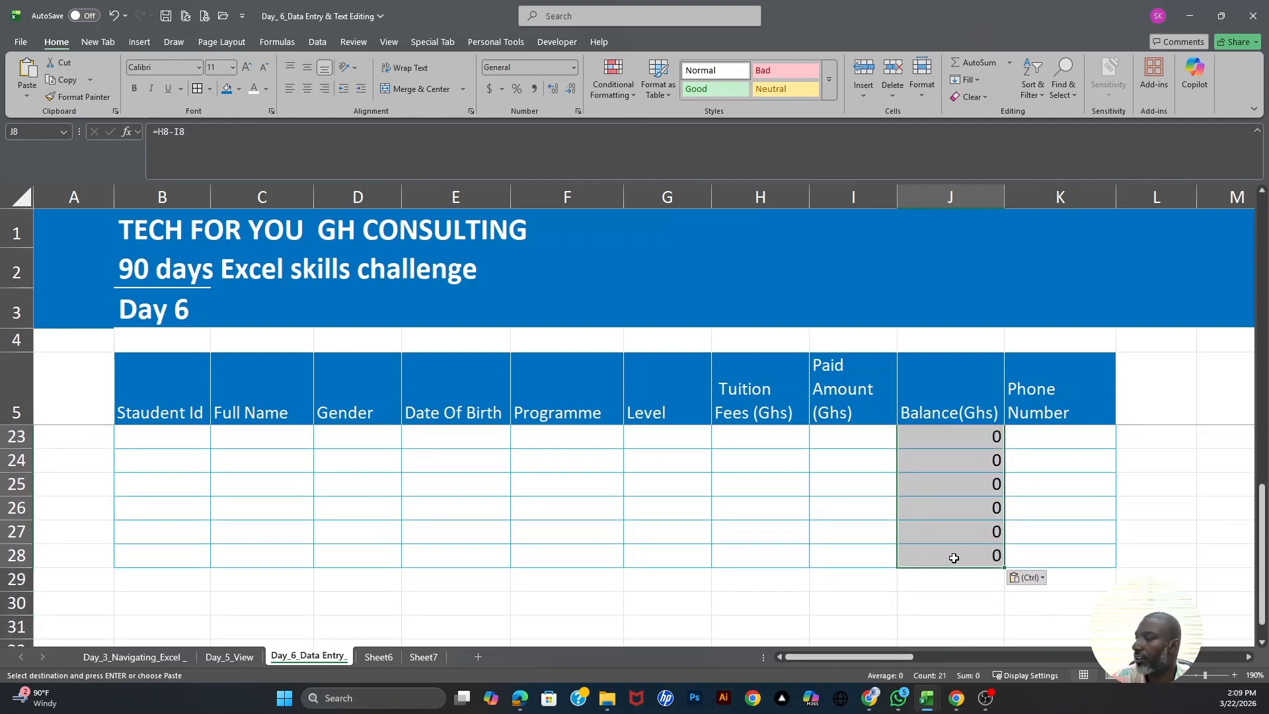
pyautogui.scroll(6, 953, 559)
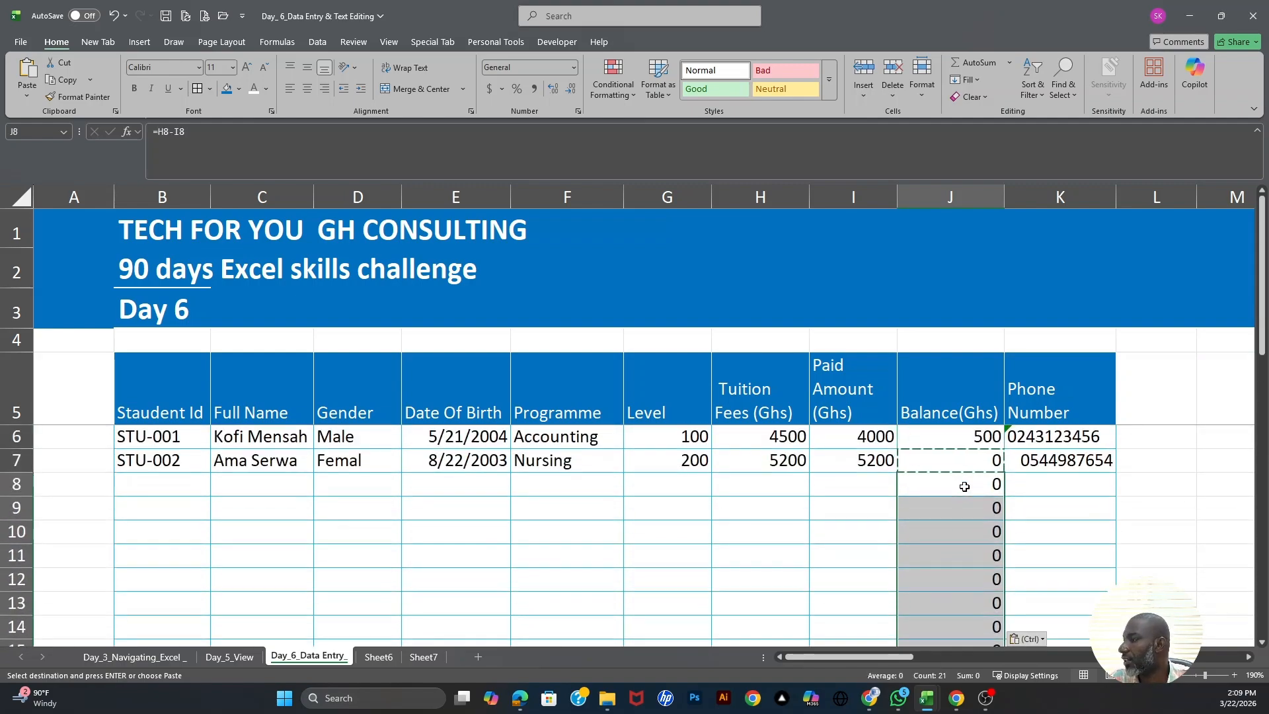
pyautogui.moveTo(770, 435); pyautogui.dragTo(958, 627)
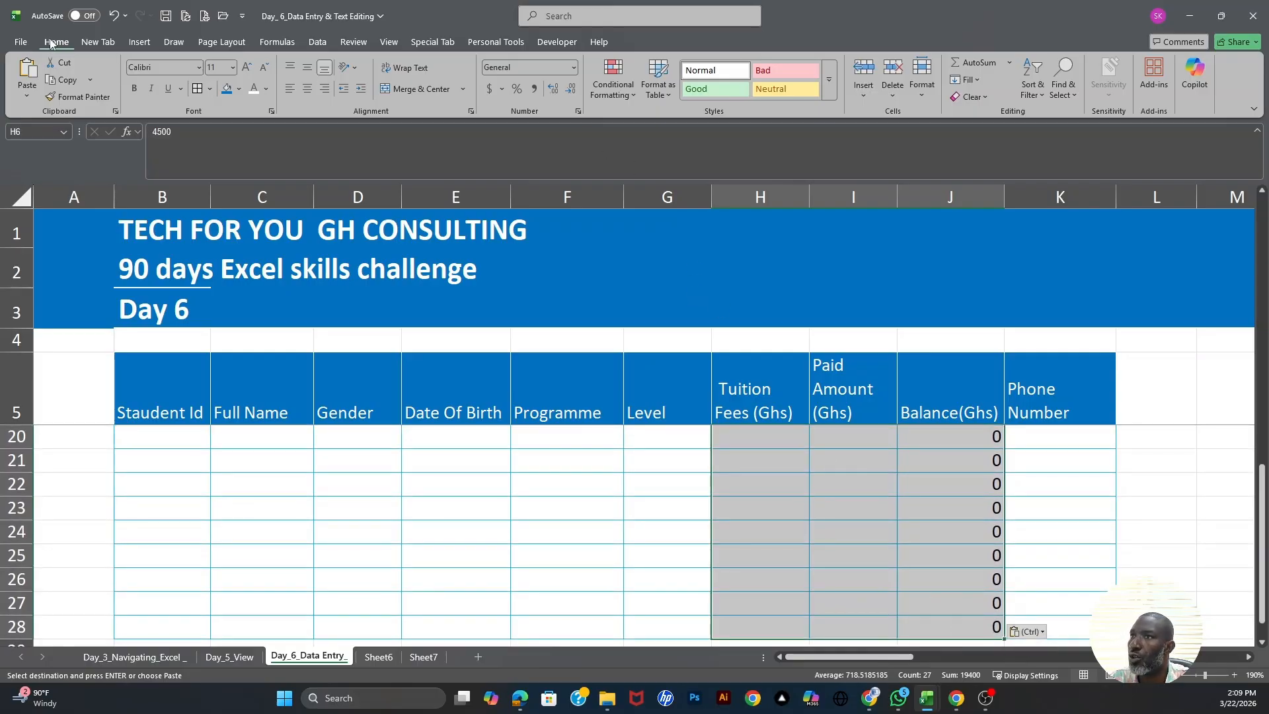
# - Apply Comma Style to H6:J28 so fees read like 4,500.00, with zeros shown as dashes
pyautogui.click(534, 87)
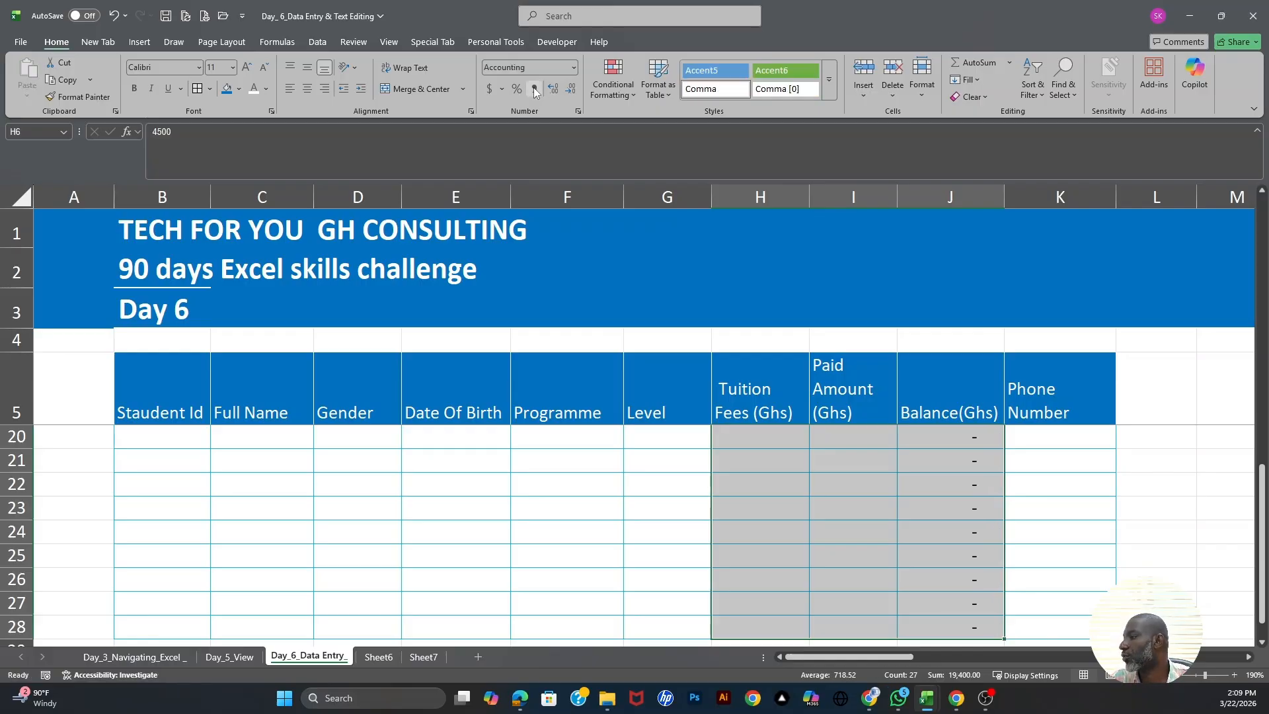
pyautogui.scroll(5, 857, 460)
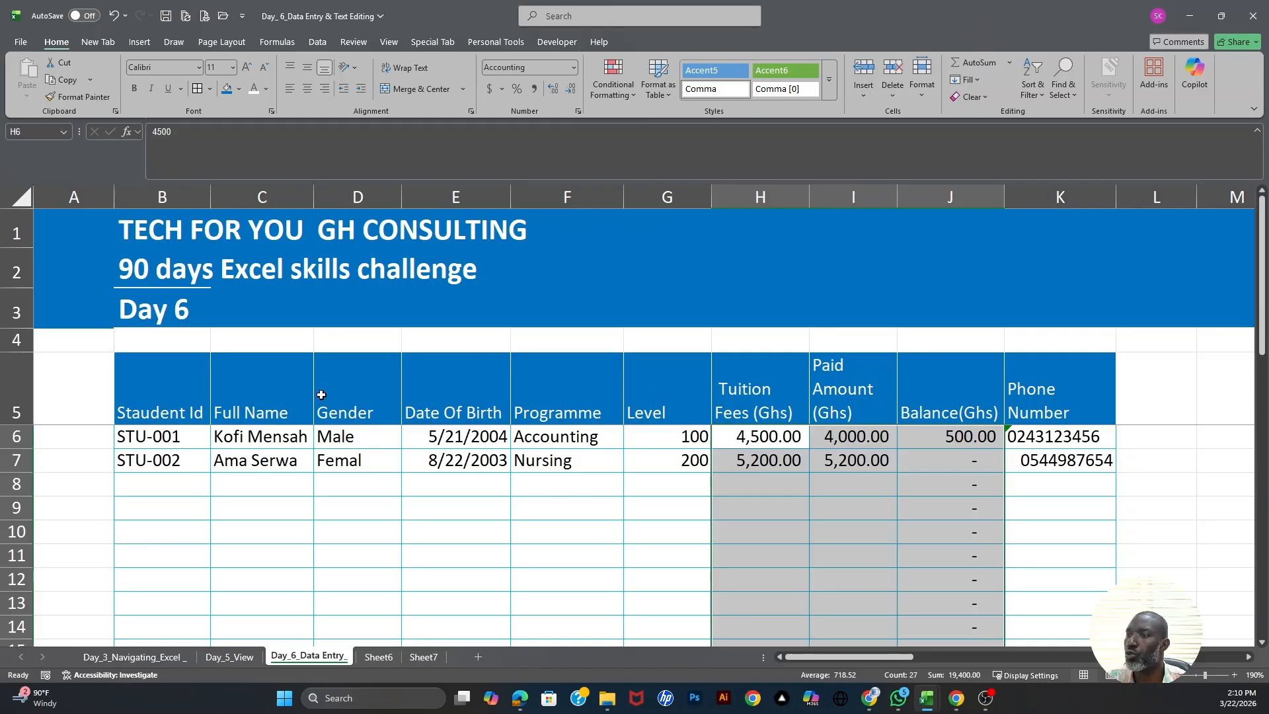
pyautogui.scroll(-5, 182, 462)
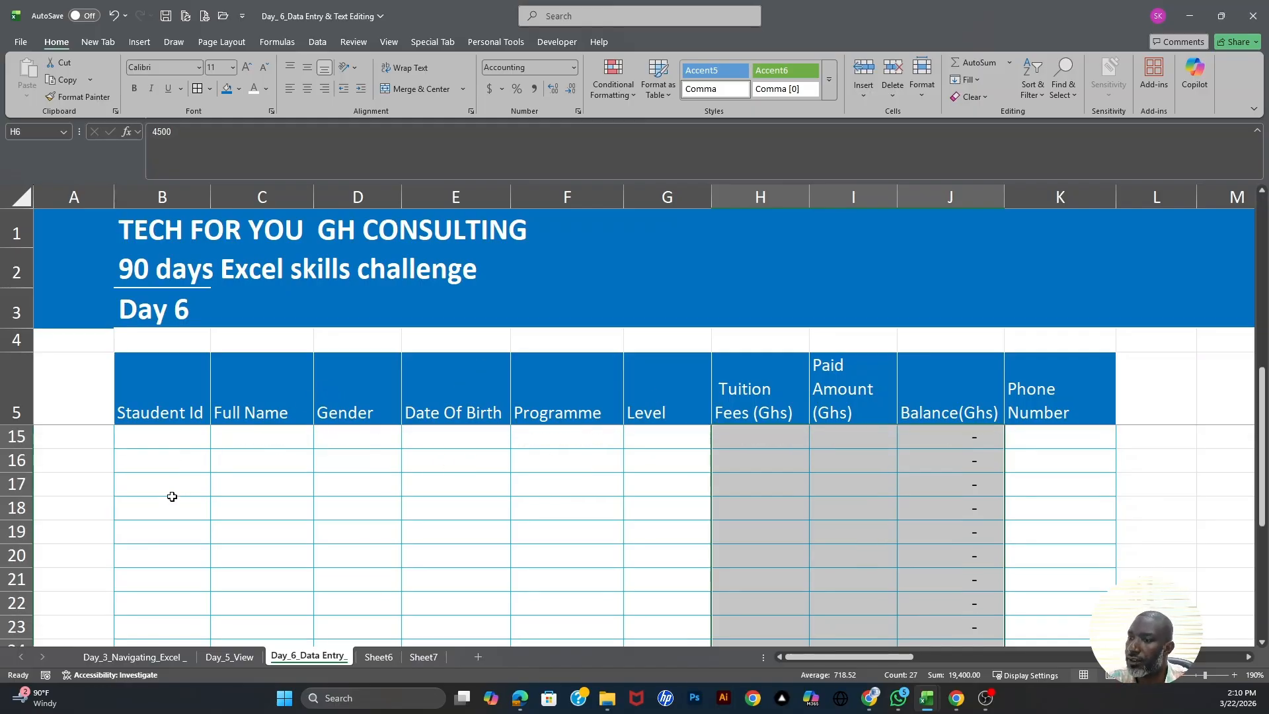
pyautogui.scroll(3, 172, 490)
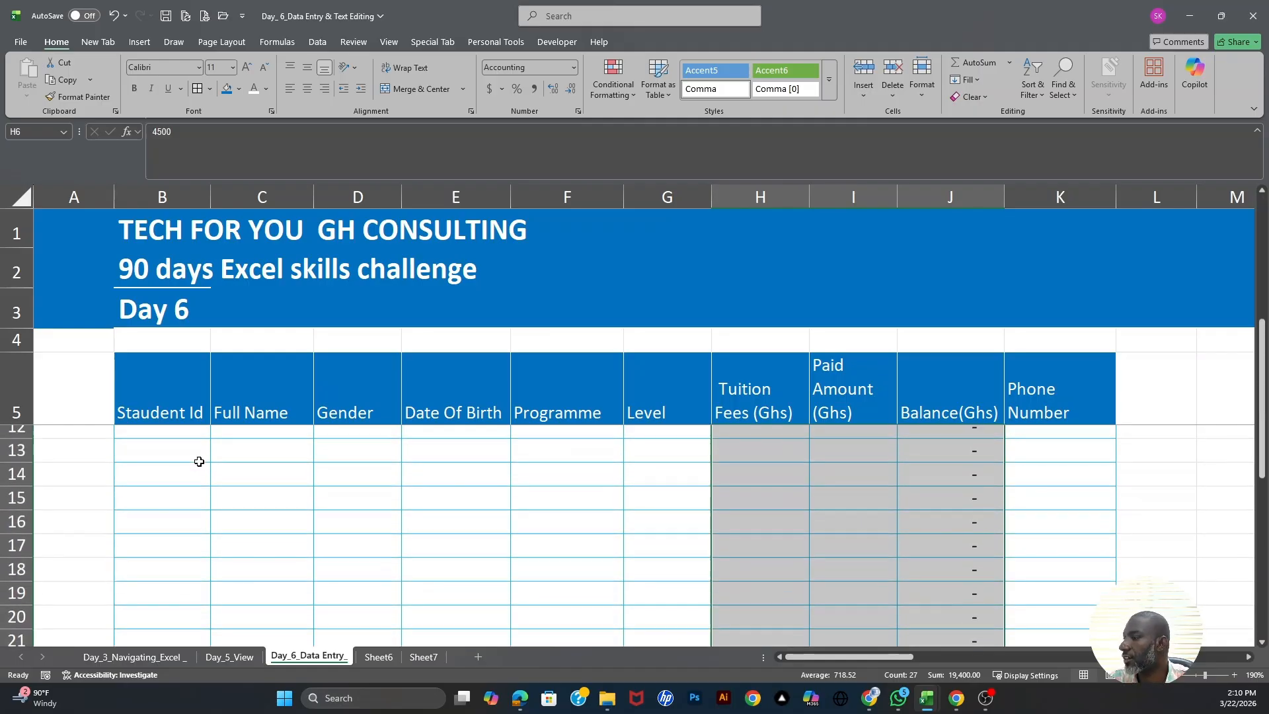
pyautogui.scroll(2, 211, 430)
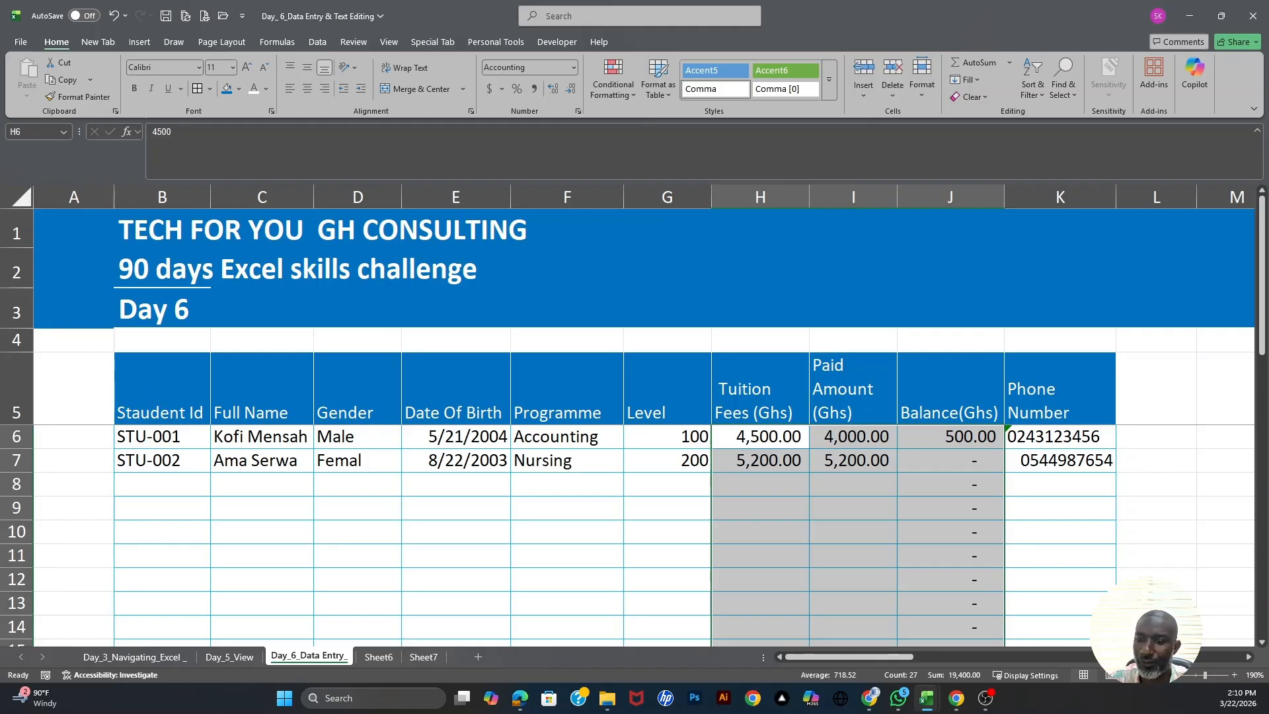
pyautogui.hotkey('alt', 'Tab')
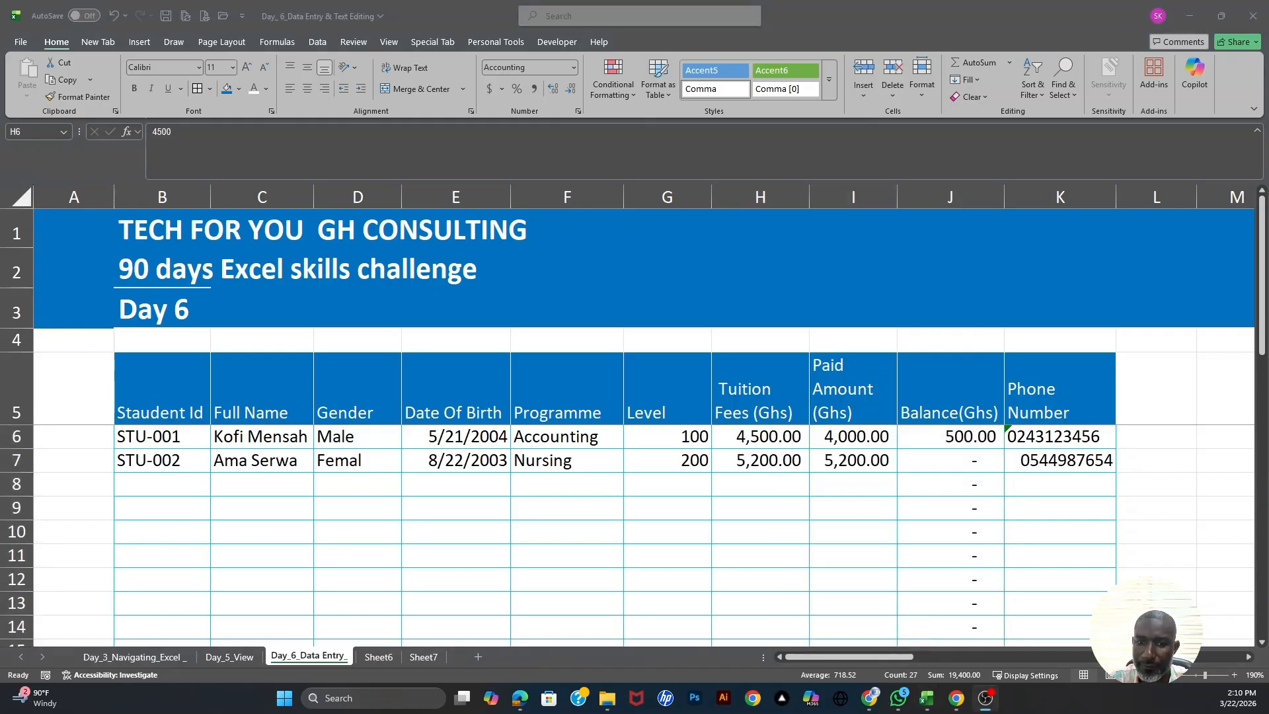